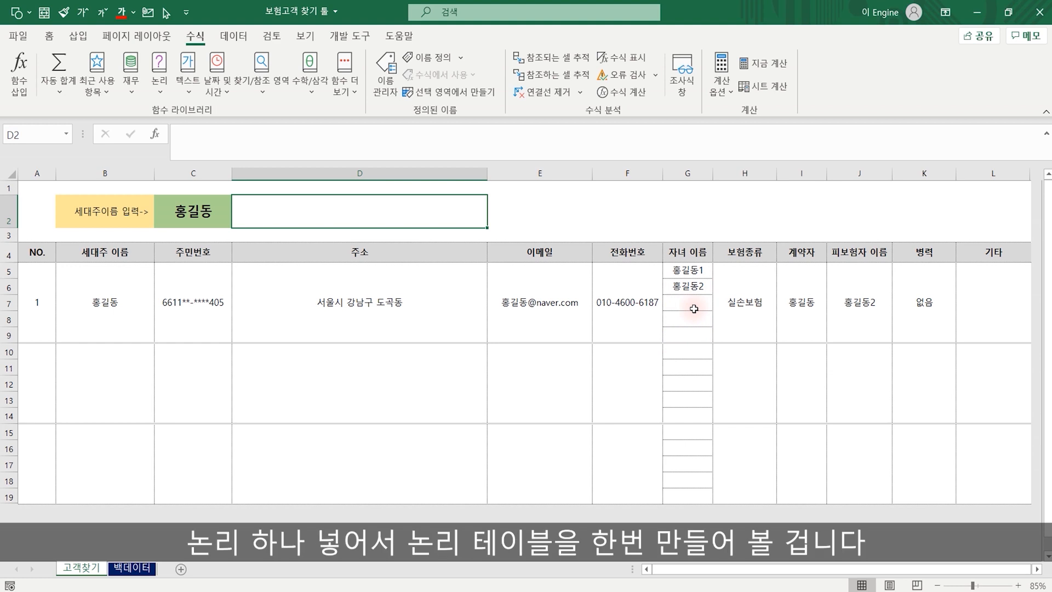
Choose the third household head name in cell C2 of the finished customer lookup sheet
left_click(198, 206)
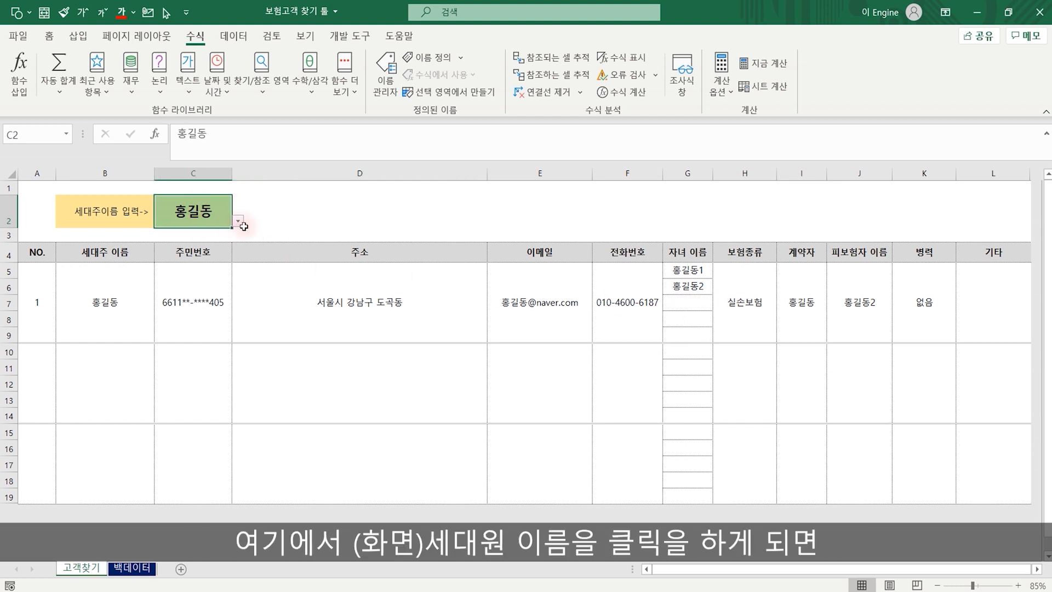
left_click(239, 222)
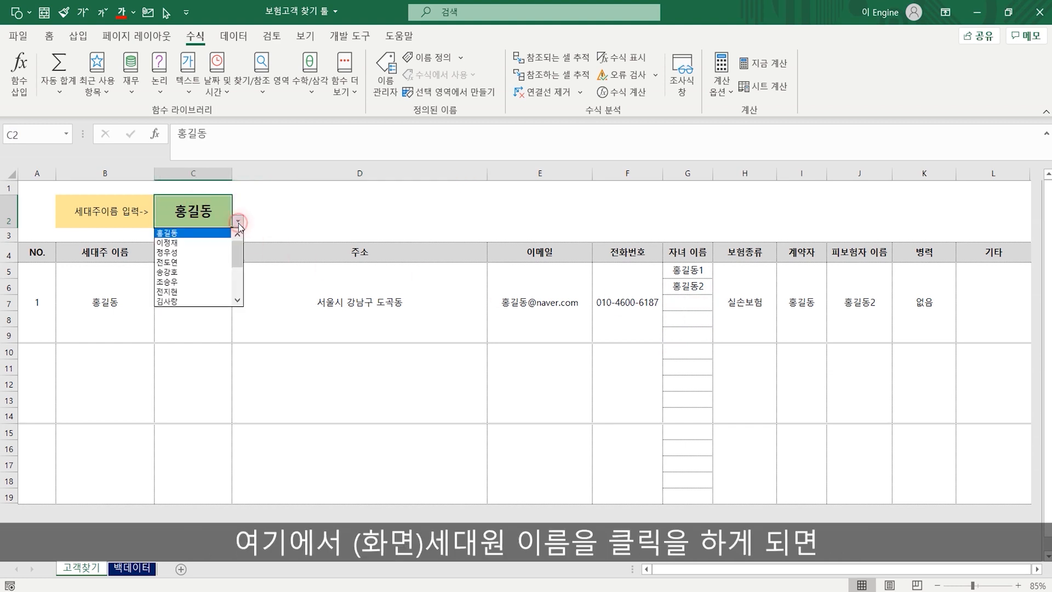
left_click(193, 253)
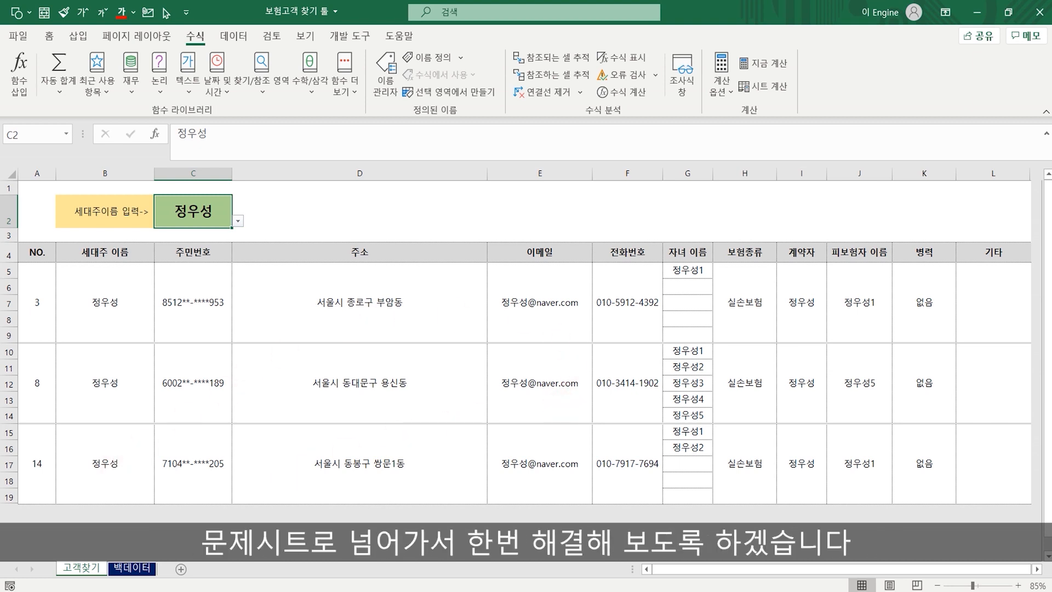
Switch to the practice workbook (u)보험고객 찾기 툴 and inspect the empty lookup table's NO. column and child-name cells
mouse_move(339, 587)
left_click(282, 544)
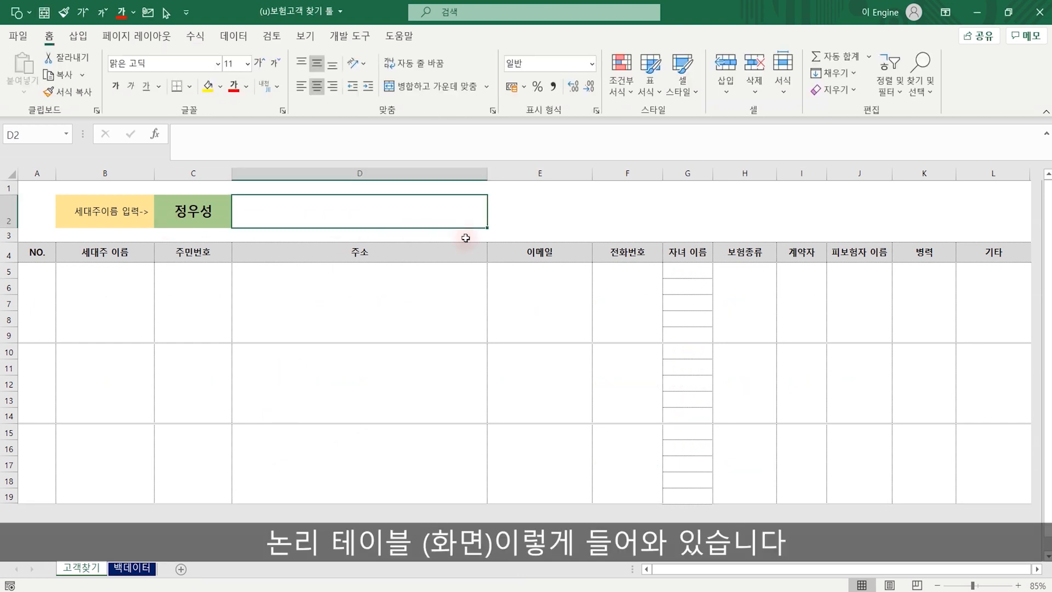
left_click(36, 253)
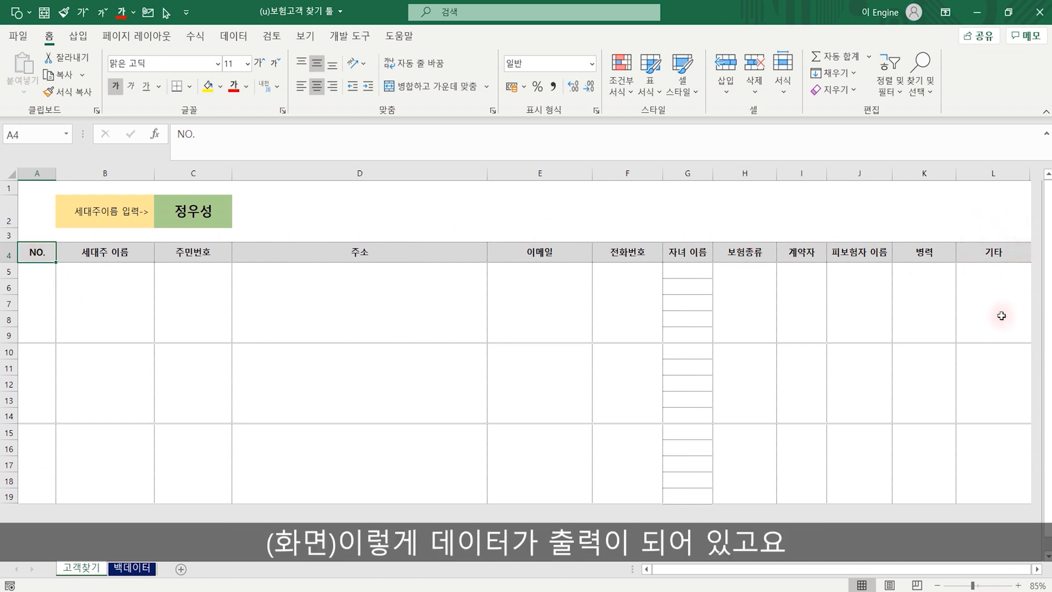
left_click(689, 266)
left_click(695, 286)
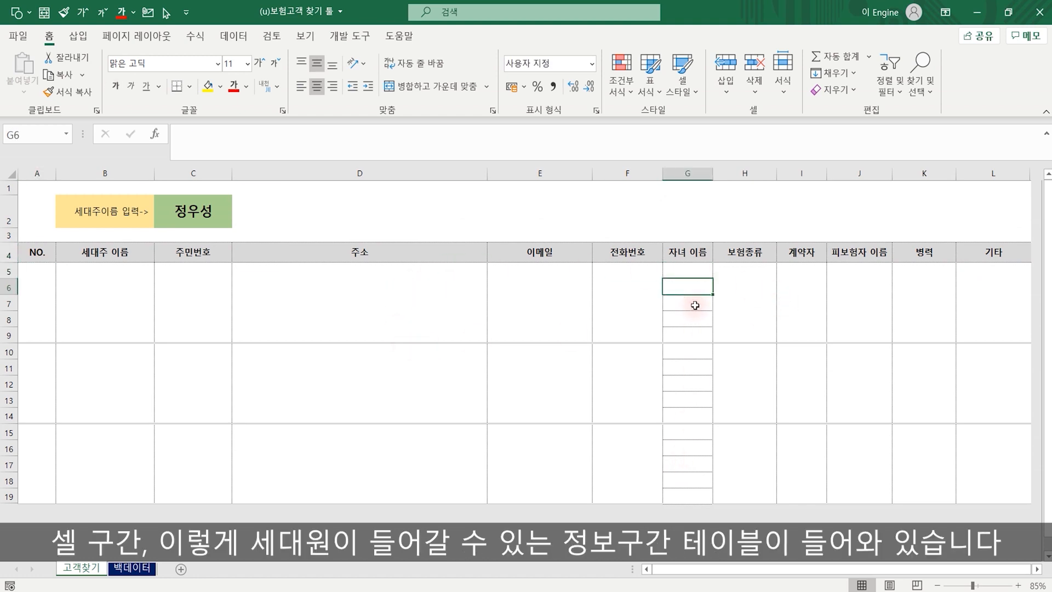
Examine the customer records on the 백데이터 sheet, including how household members are listed in the 자녀 이름 column
left_click(130, 569)
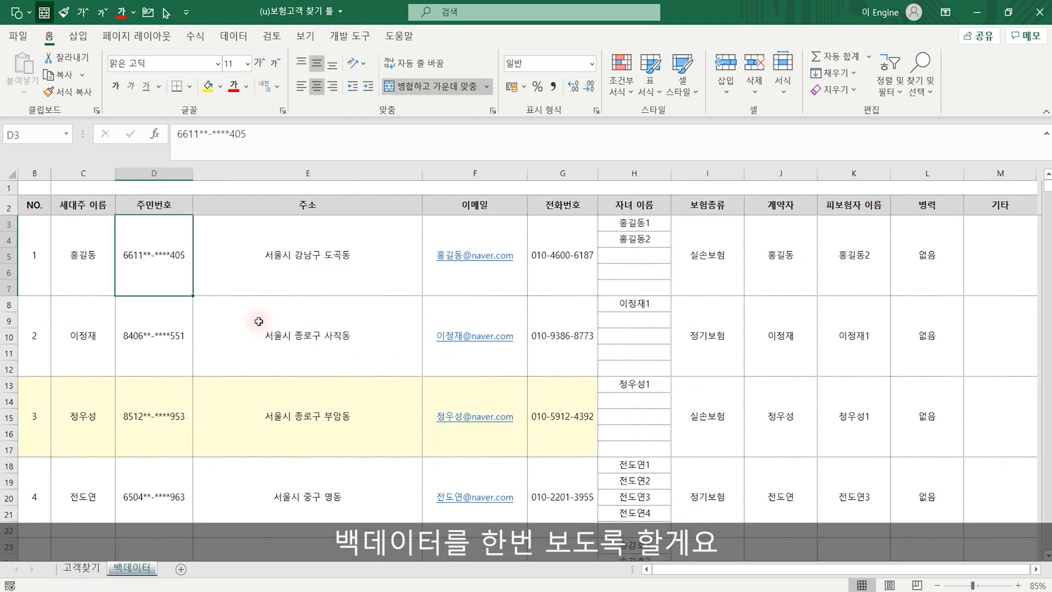
left_click(76, 256)
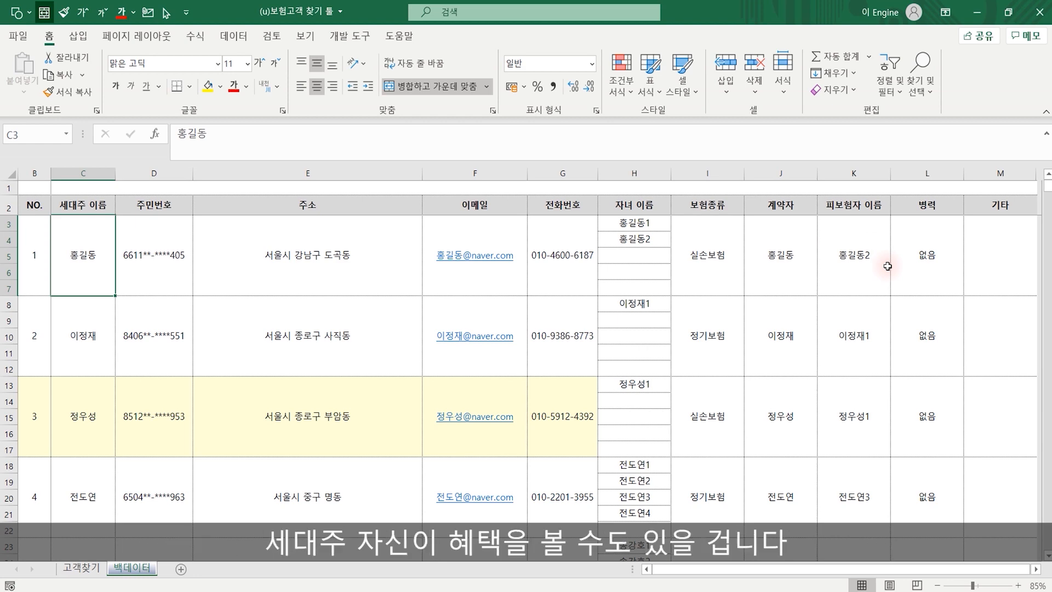
scroll(775, 281, "down", 13)
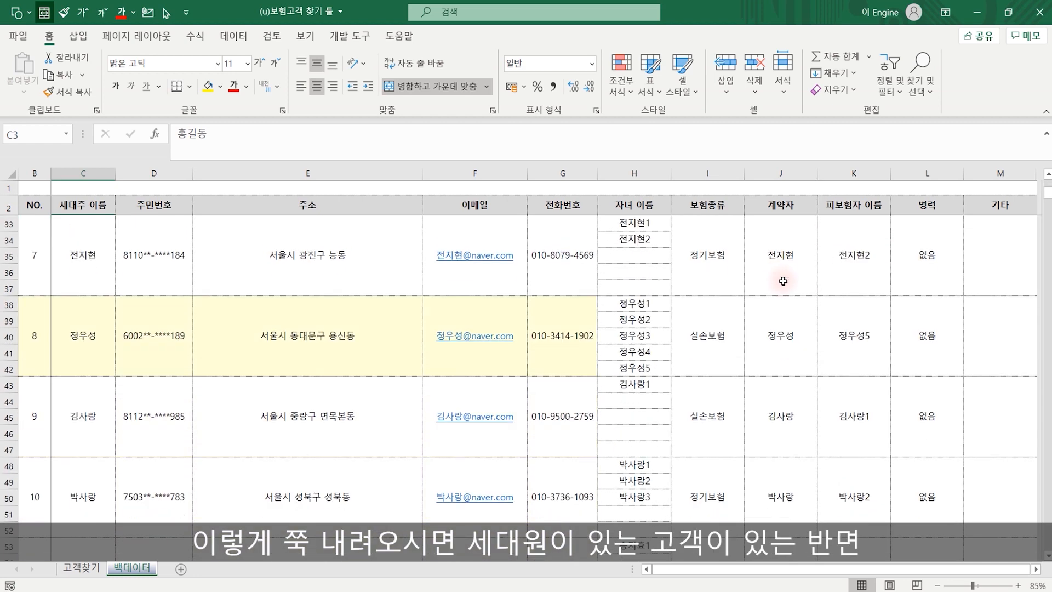
scroll(645, 332, "down", 6)
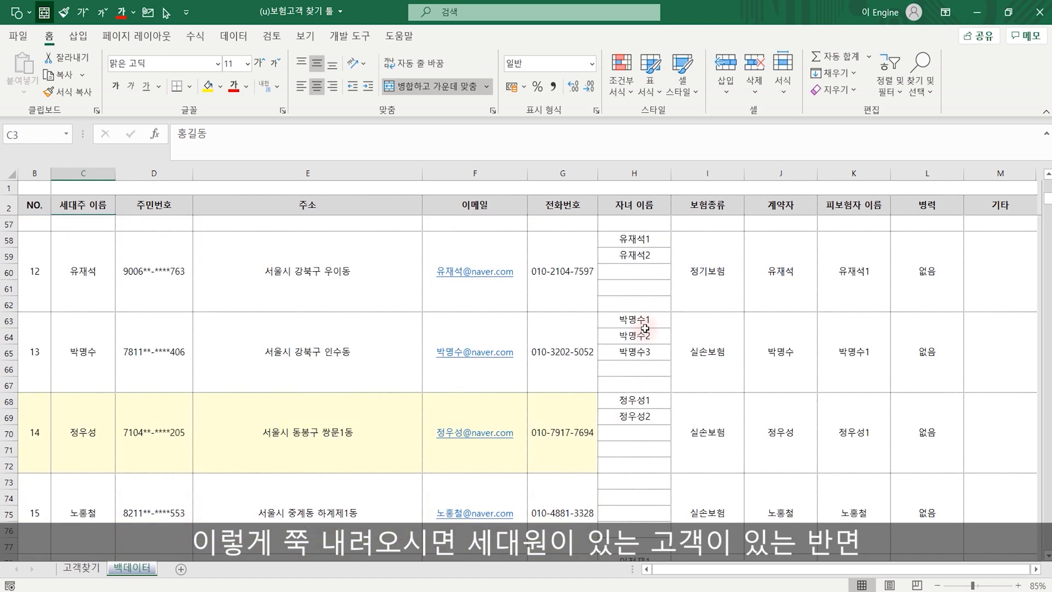
scroll(646, 329, "down", 3)
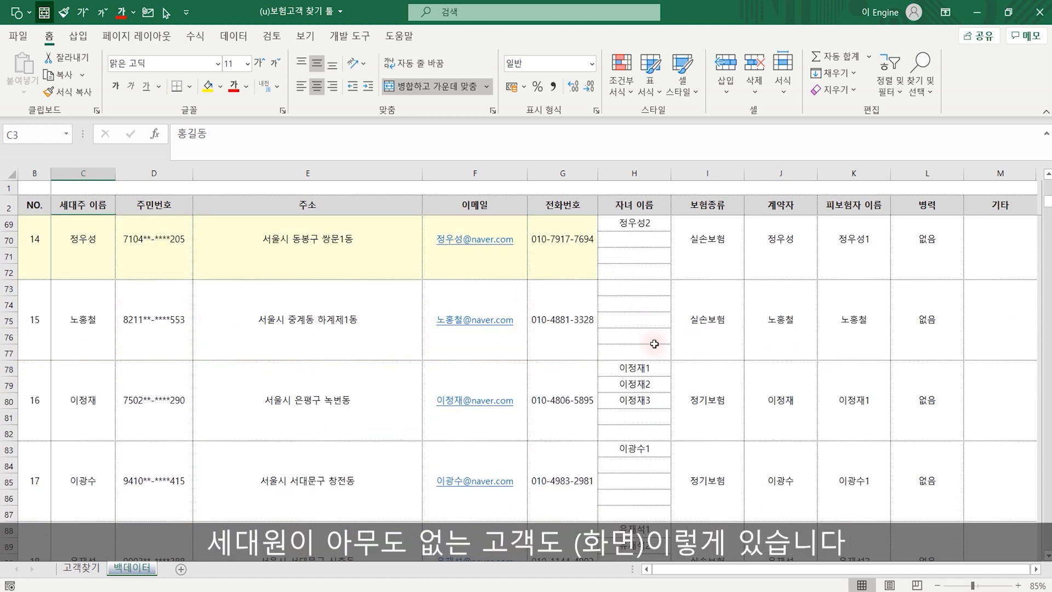
scroll(674, 334, "up", 20)
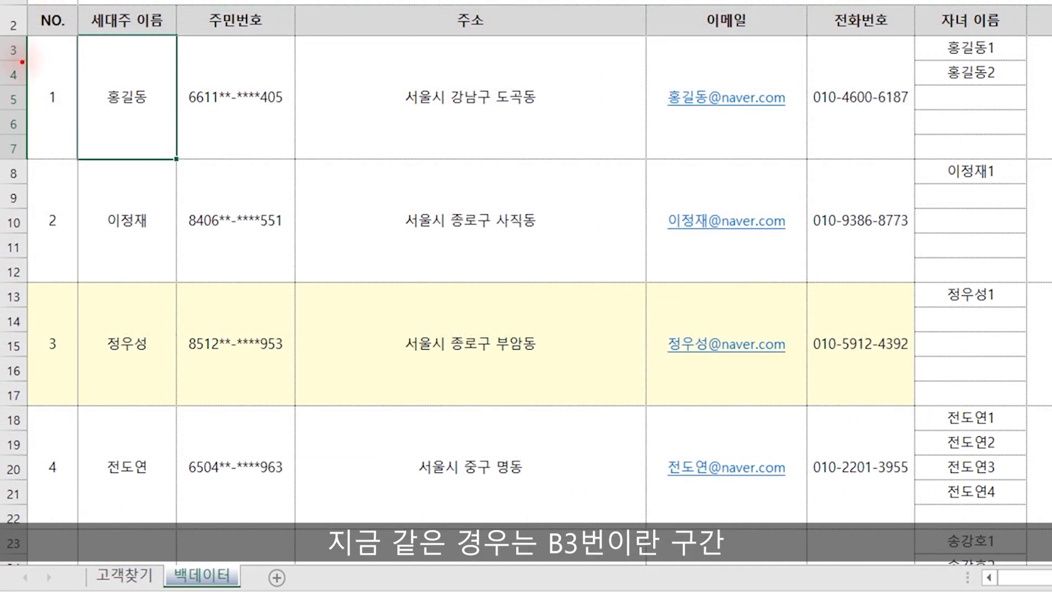
mouse_move(22, 62)
left_mouse_down()
mouse_move(4, 52)
mouse_move(30, 27)
mouse_move(19, 70)
left_mouse_up()
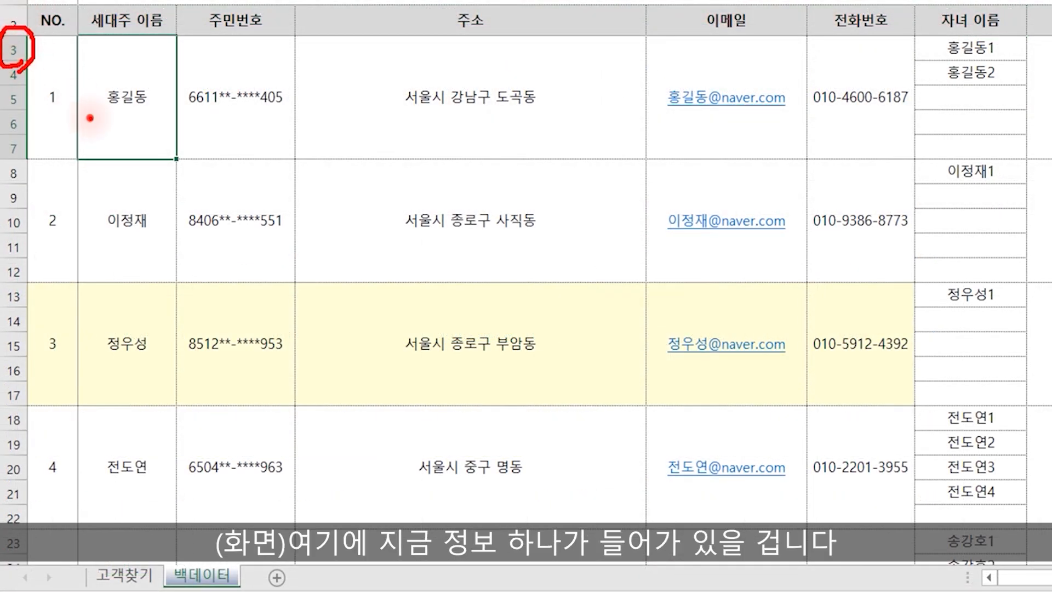
left_click_drag(90, 118, 168, 118)
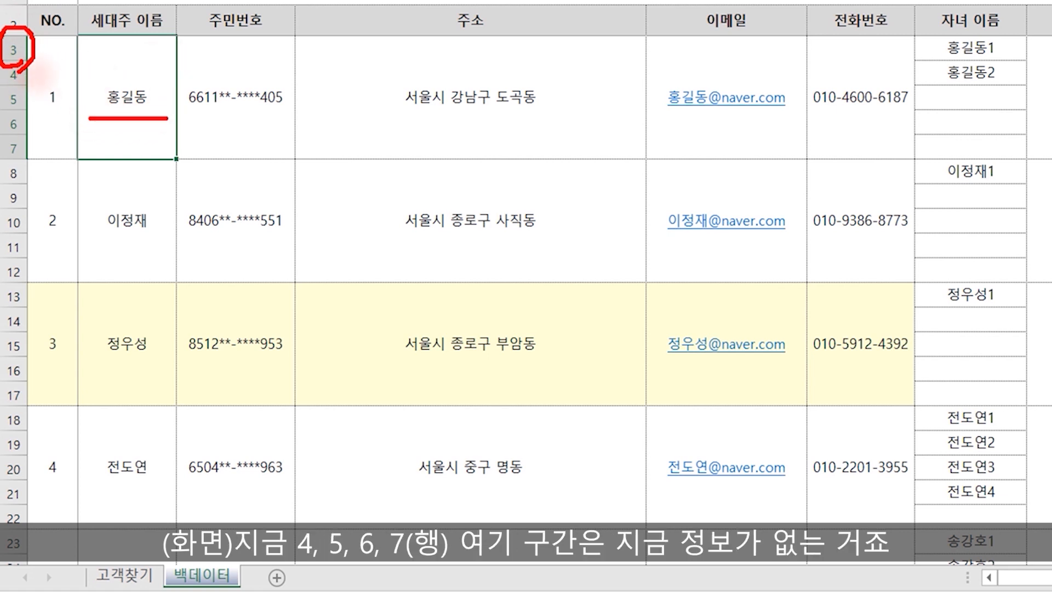
mouse_move(20, 71)
left_mouse_down()
mouse_move(35, 131)
mouse_move(22, 154)
left_mouse_up()
mouse_move(62, 99)
left_mouse_down()
mouse_move(45, 120)
mouse_move(62, 119)
left_mouse_up()
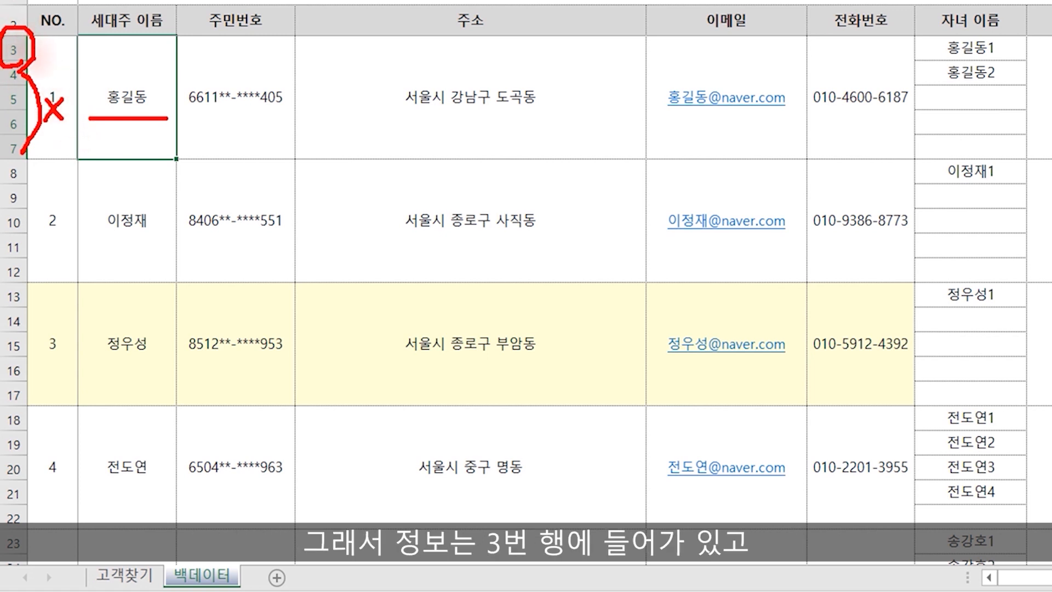
mouse_move(26, 183)
left_mouse_down()
mouse_move(8, 190)
mouse_move(4, 165)
mouse_move(28, 164)
mouse_move(37, 255)
mouse_move(25, 283)
left_mouse_up()
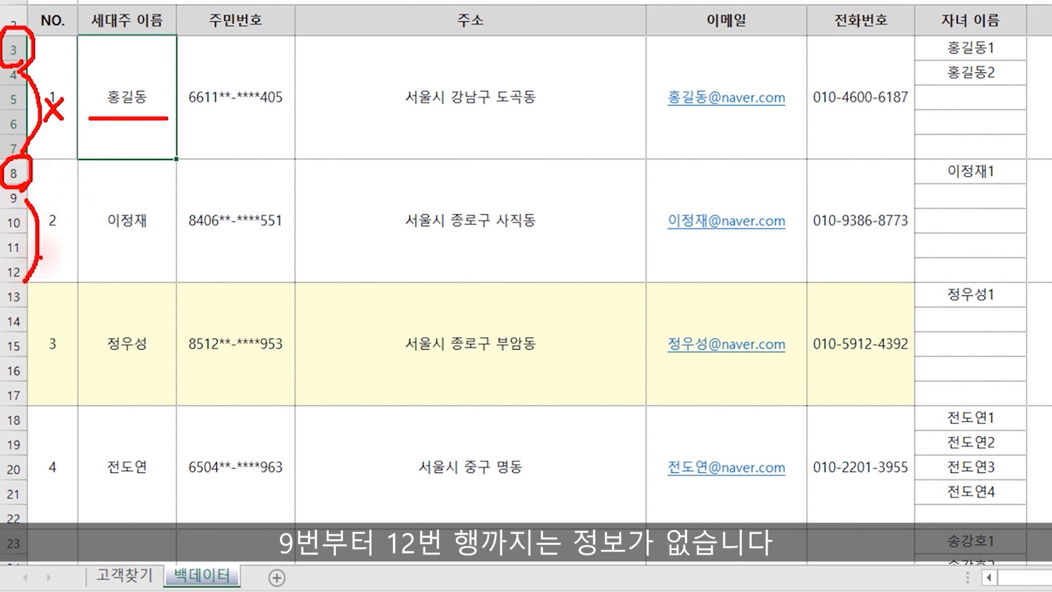
mouse_move(48, 239)
left_mouse_down()
mouse_move(62, 225)
mouse_move(55, 255)
left_mouse_up()
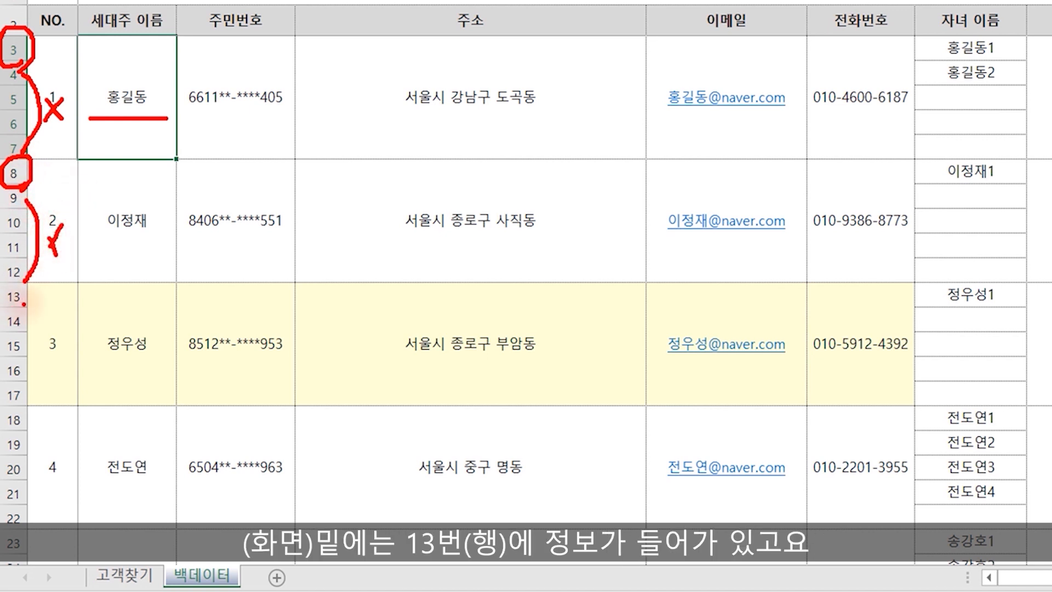
mouse_move(25, 304)
left_mouse_down()
mouse_move(11, 307)
mouse_move(5, 284)
mouse_move(26, 282)
mouse_move(25, 400)
left_mouse_up()
left_click_drag(57, 352, 27, 400)
left_click_drag(35, 354, 59, 394)
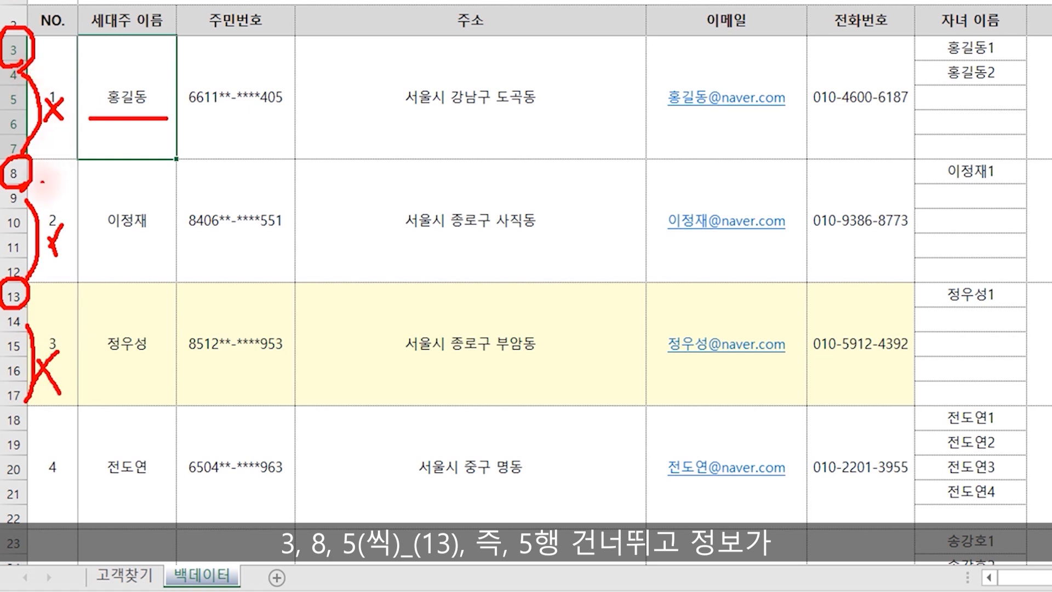
mouse_move(201, 92)
left_mouse_down()
mouse_move(174, 115)
mouse_move(156, 160)
left_mouse_up()
left_click_drag(173, 116, 241, 114)
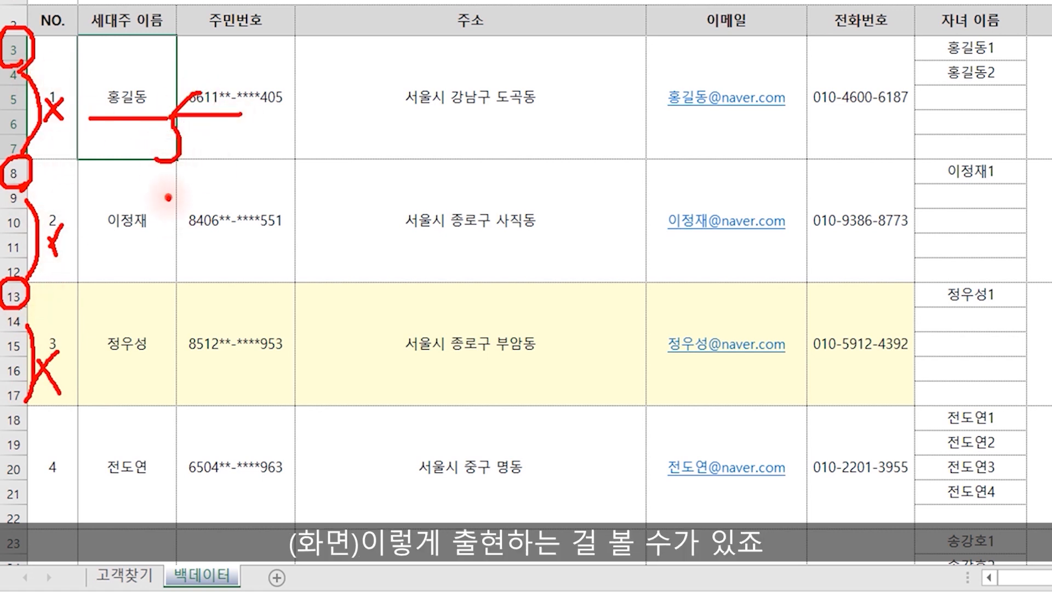
left_click_drag(168, 197, 187, 202)
left_click_drag(159, 300, 176, 297)
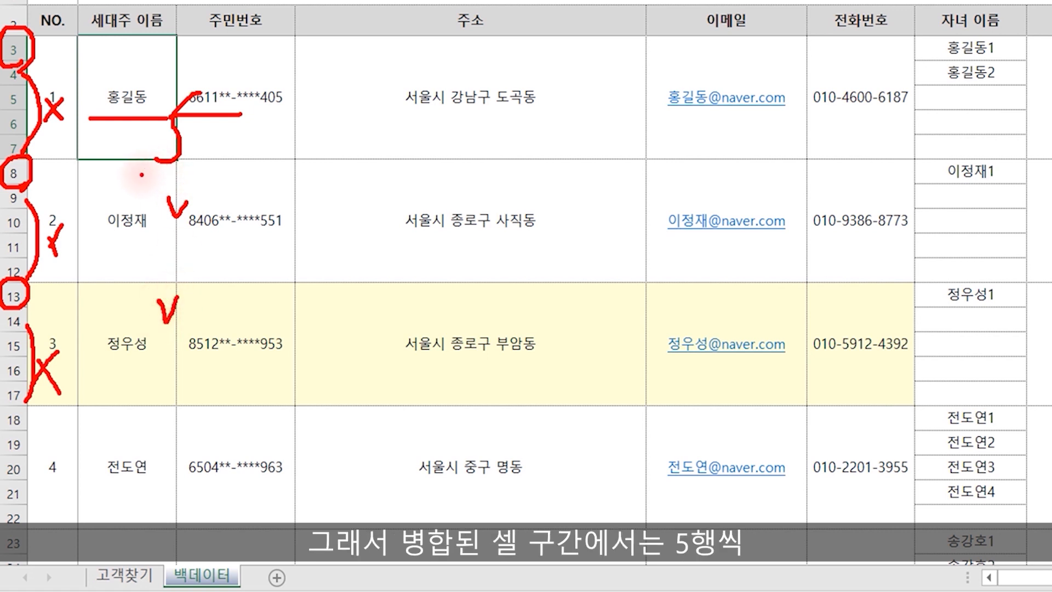
left_click_drag(141, 175, 185, 174)
left_click_drag(137, 245, 192, 246)
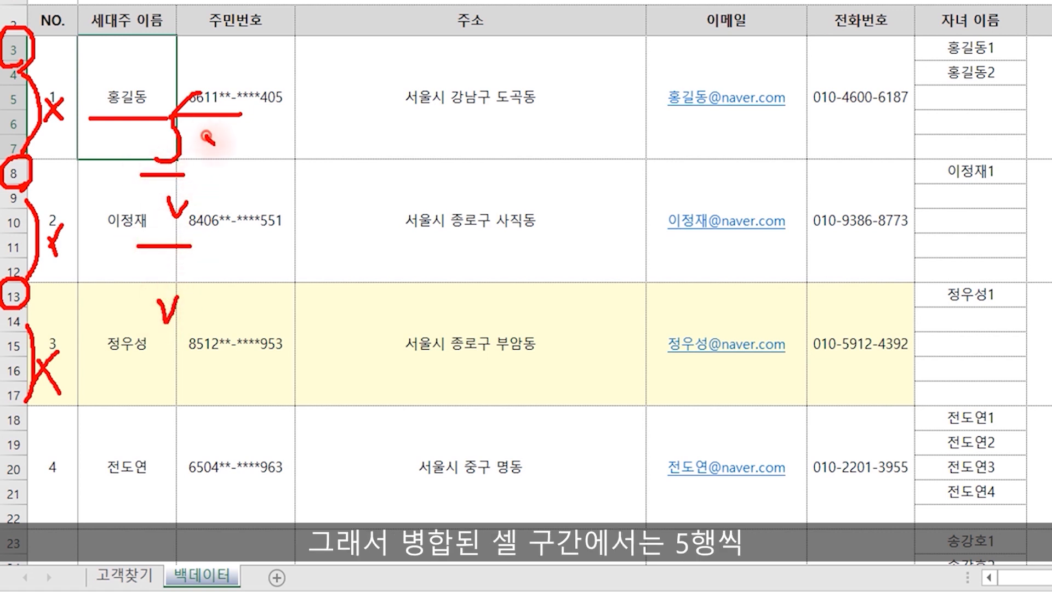
left_click_drag(207, 137, 208, 314)
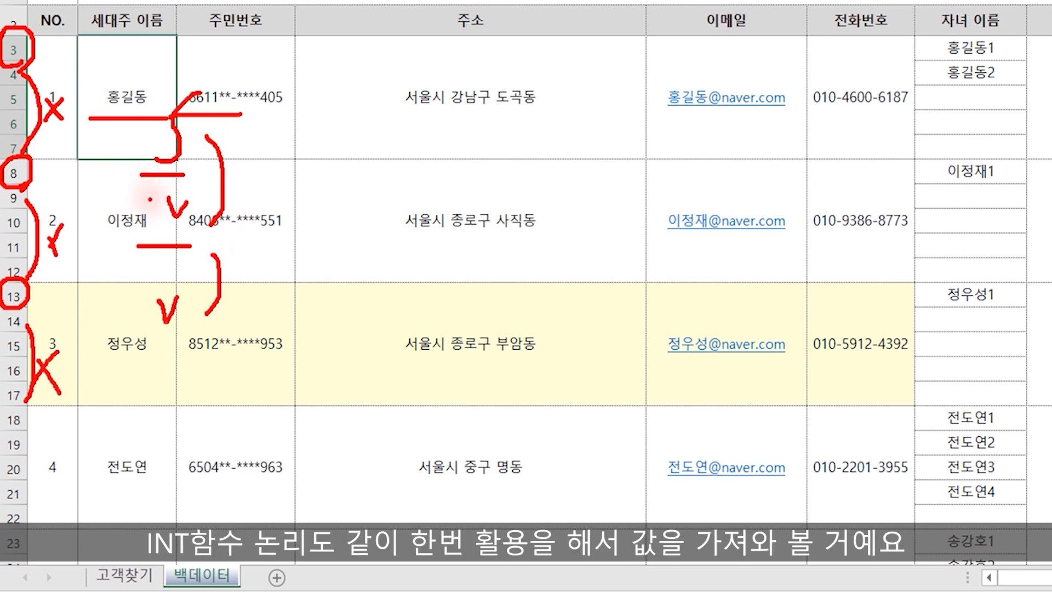
key("Escape")
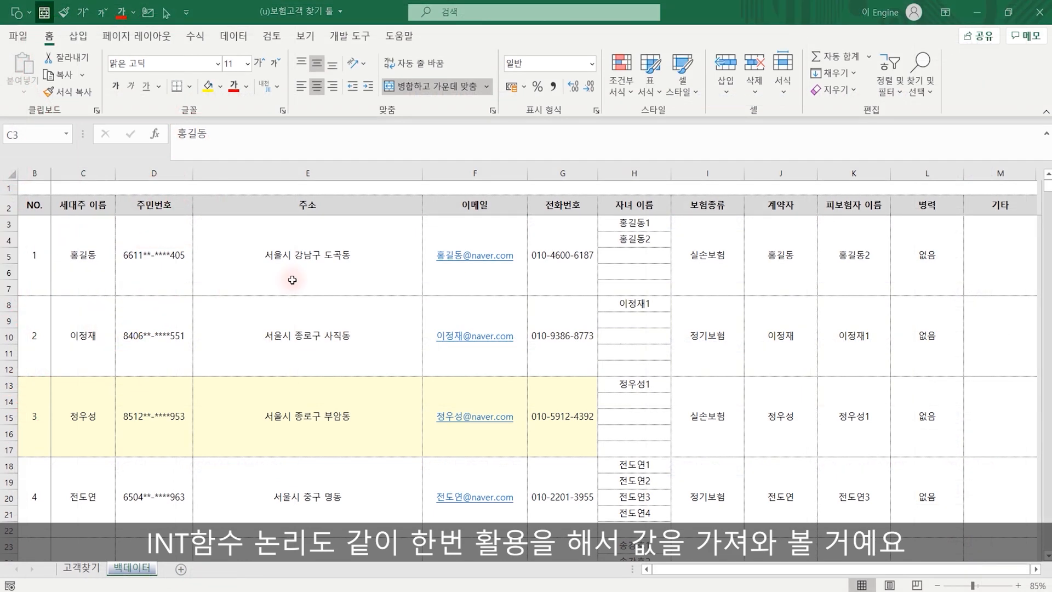
Start an INDEX formula in the first NO. cell (A5) of the 고객찾기 sheet with 백데이터!B3:B102 as its array
left_click(81, 568)
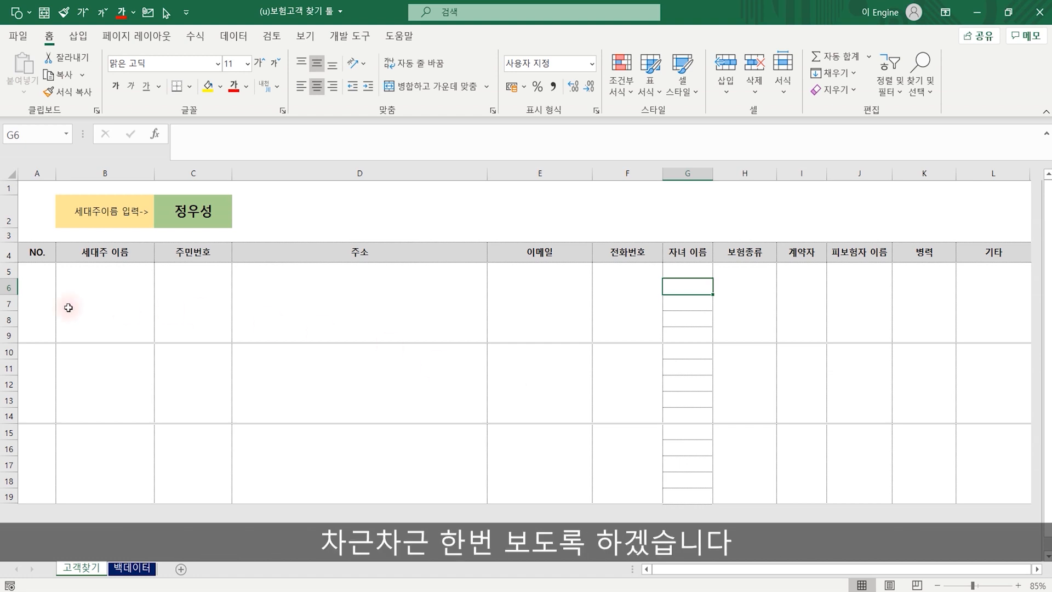
left_click(33, 308)
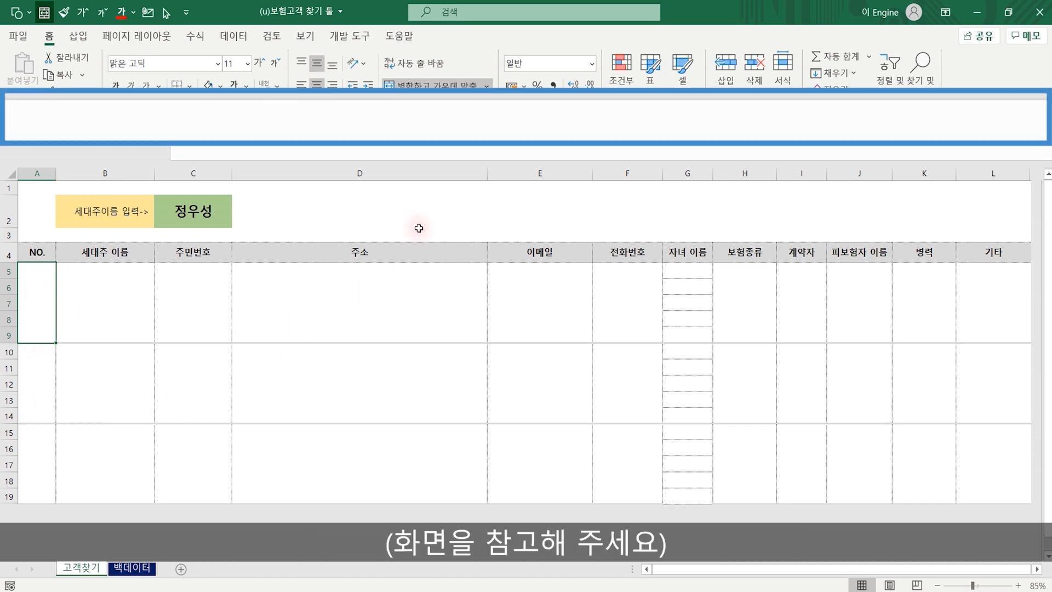
type("=index(")
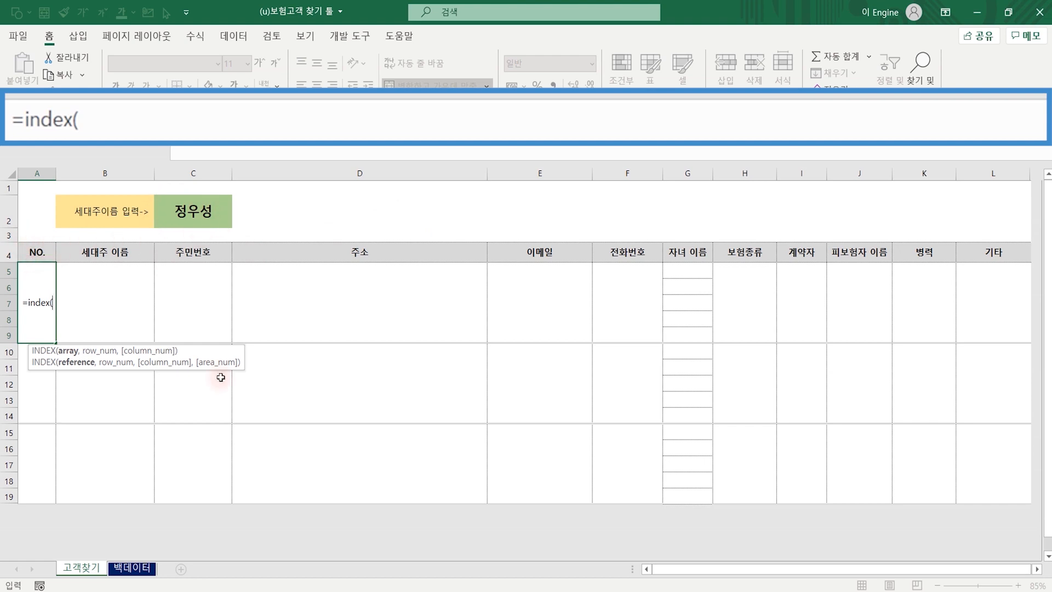
left_click(133, 571)
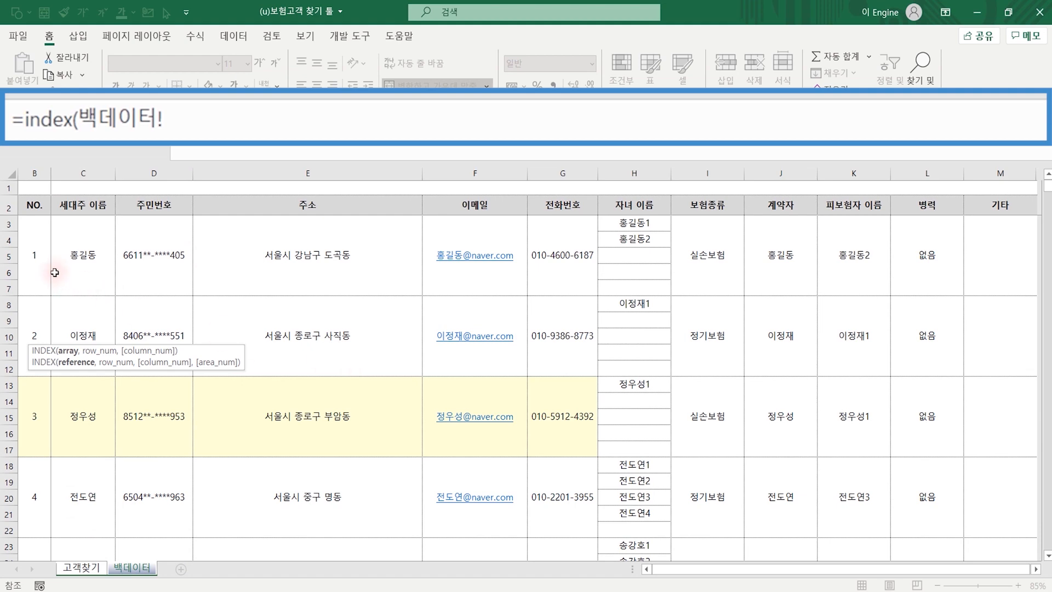
left_click_drag(33, 225, 48, 537)
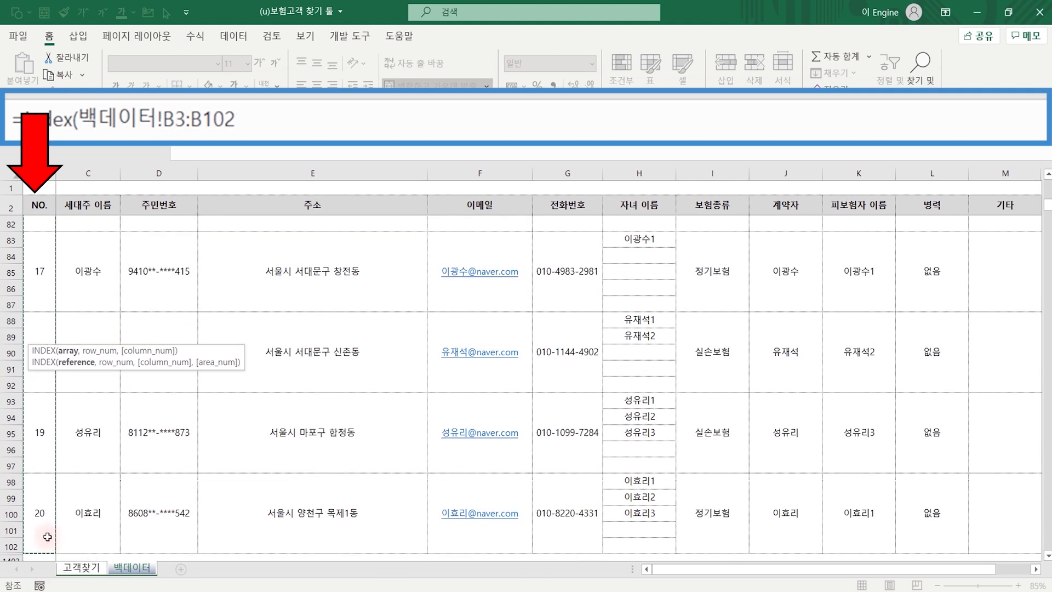
scroll(46, 462, "down", 4)
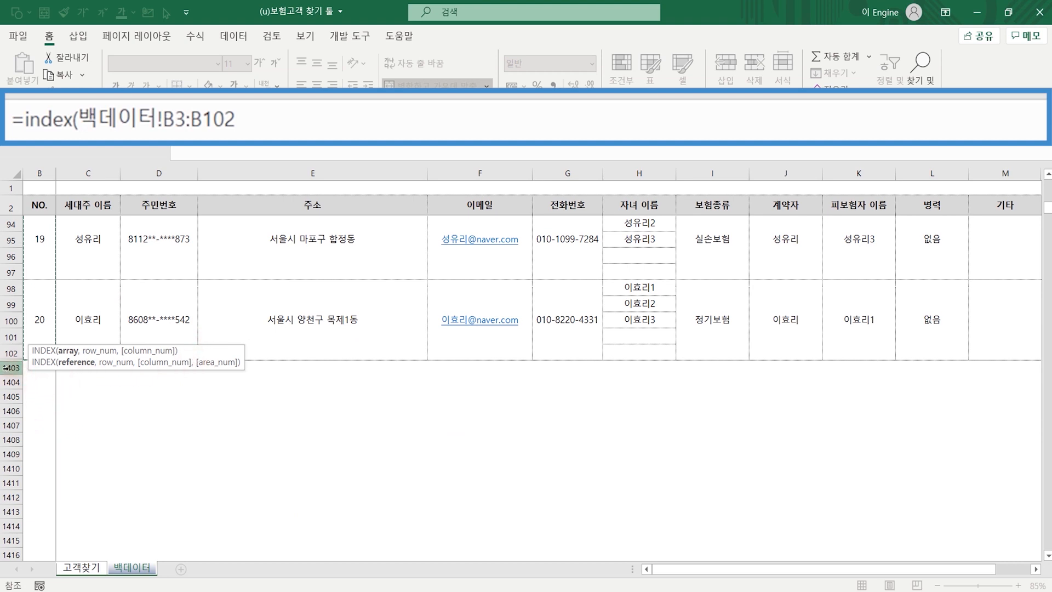
Extend the INDEX array to row 2000 and make it absolute as 백데이터!$B$3:$B$2000
left_click(295, 119)
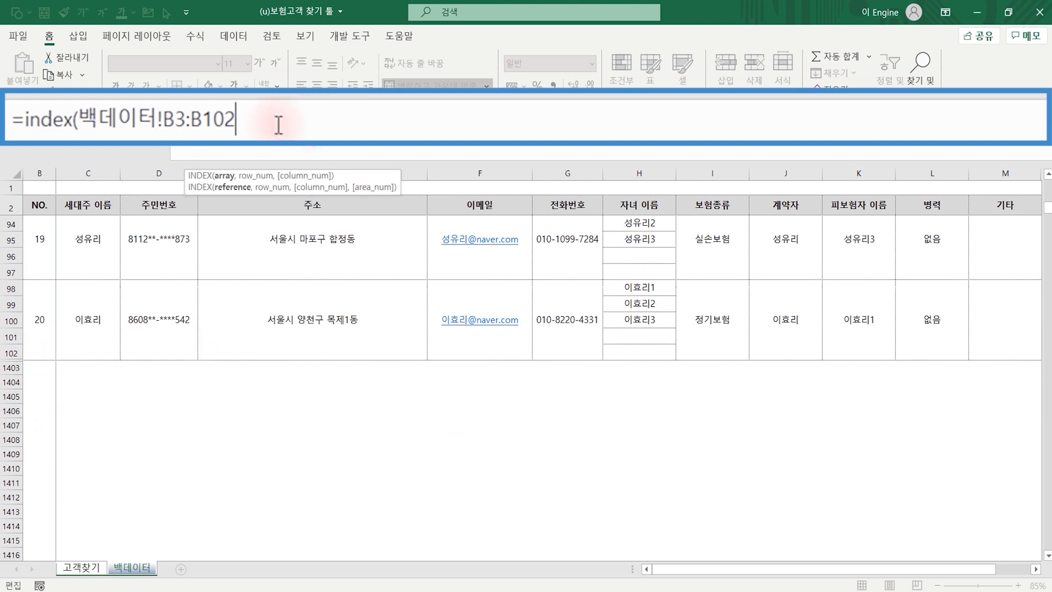
key("BackSpace")
key("BackSpace")
key("BackSpace")
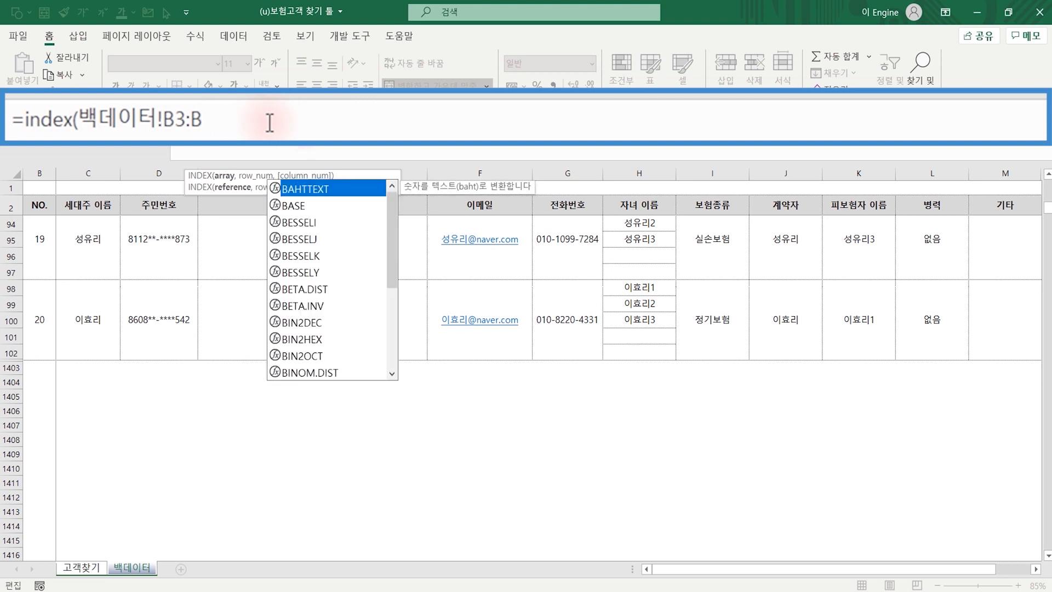
type("2000")
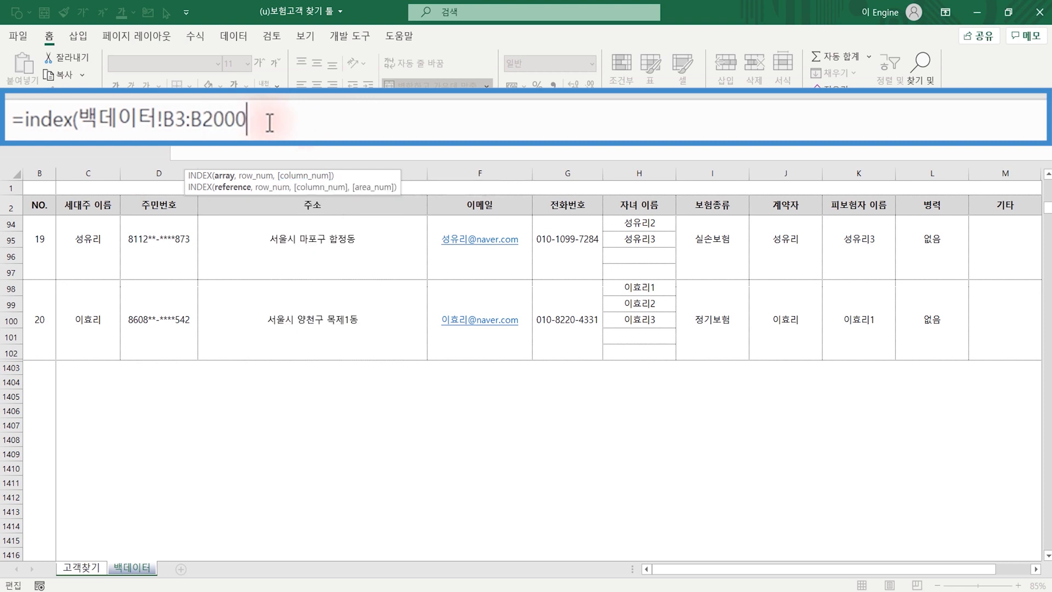
left_click_drag(165, 118, 233, 118)
left_click_drag(233, 117, 227, 114)
key("F4")
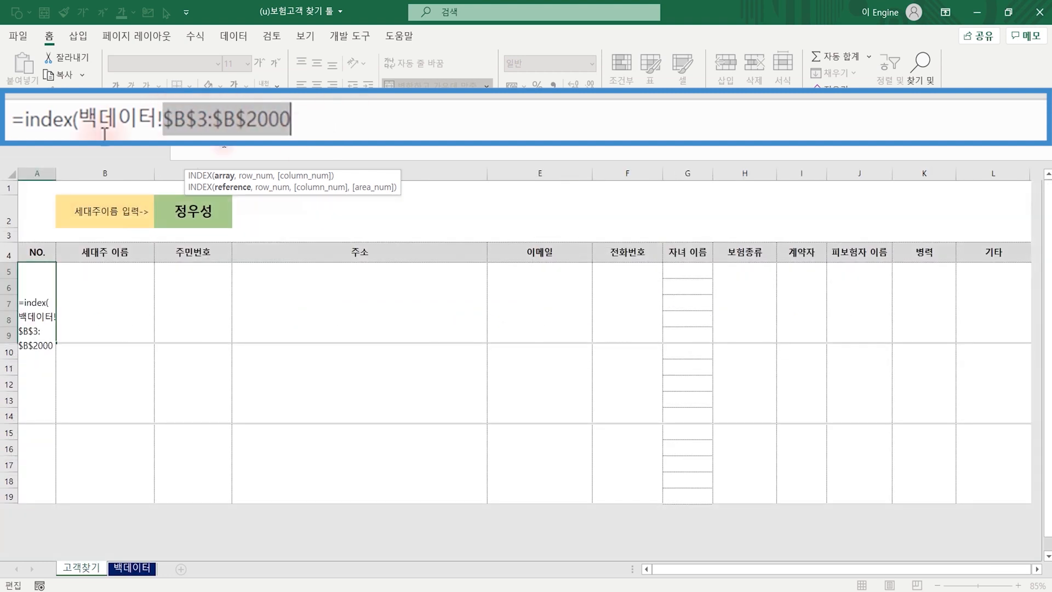
Nest SMALL with an inner IF as the row number argument of the INDEX formula in A5
left_click(334, 114)
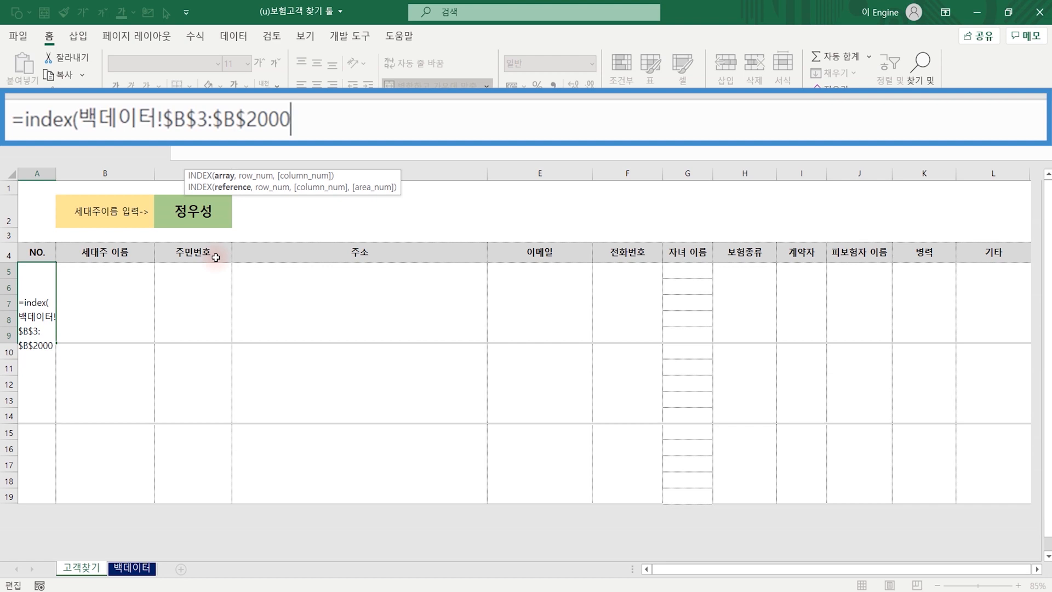
type(",small")
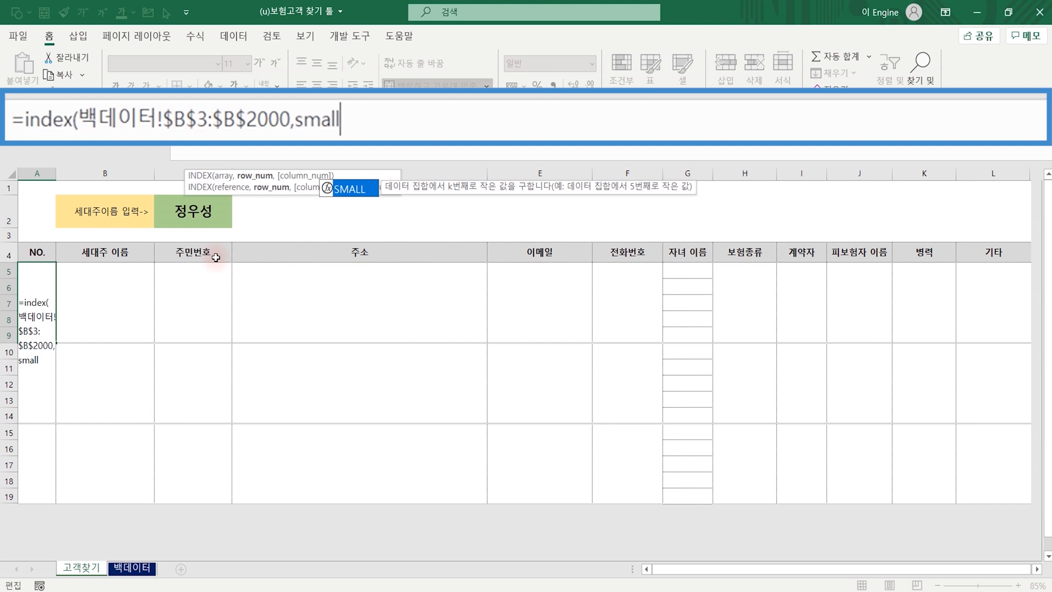
type("(")
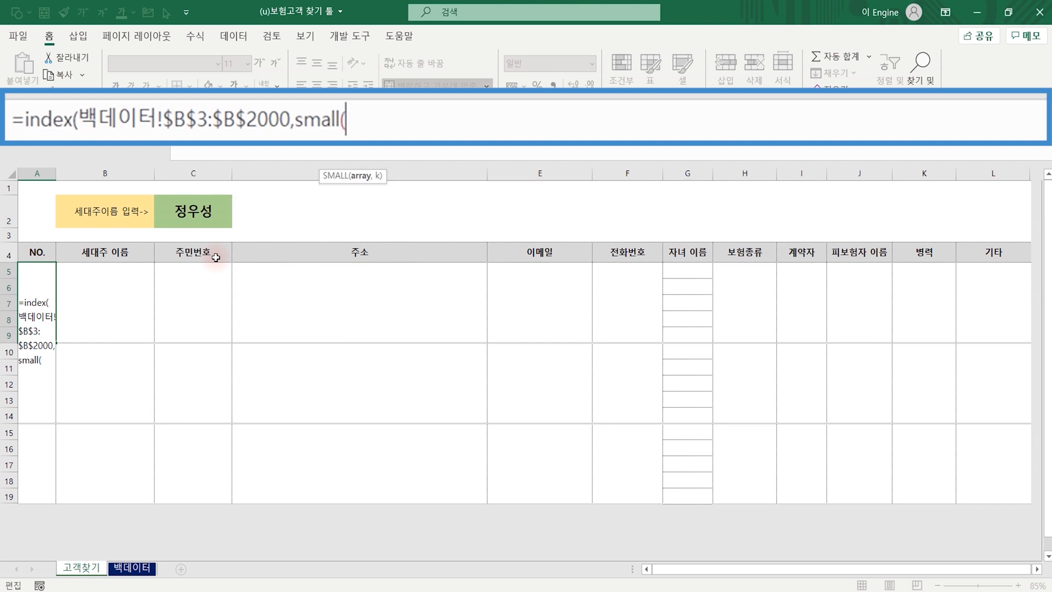
type("if")
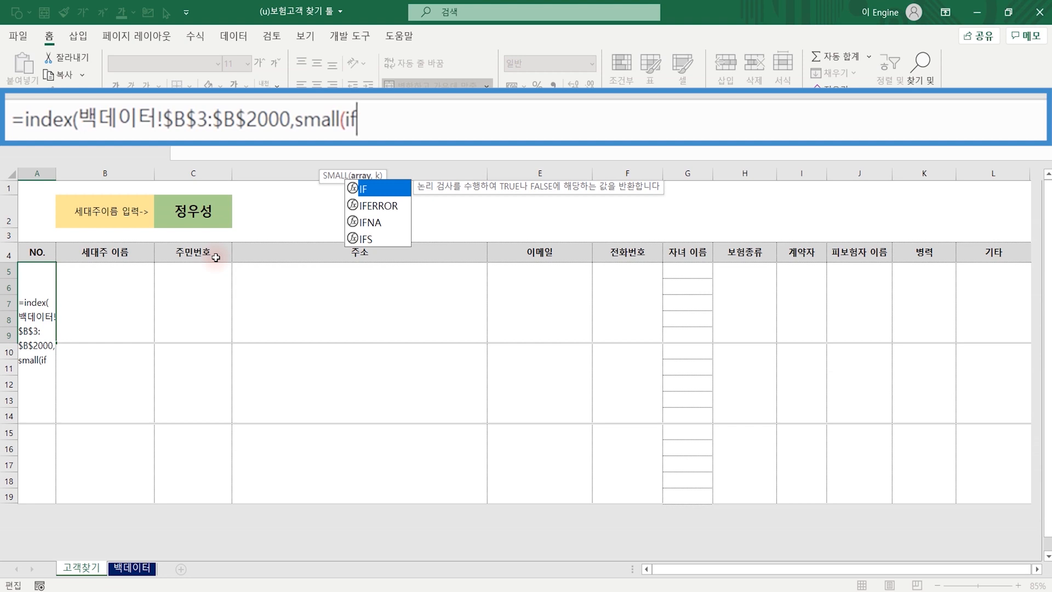
type("(")
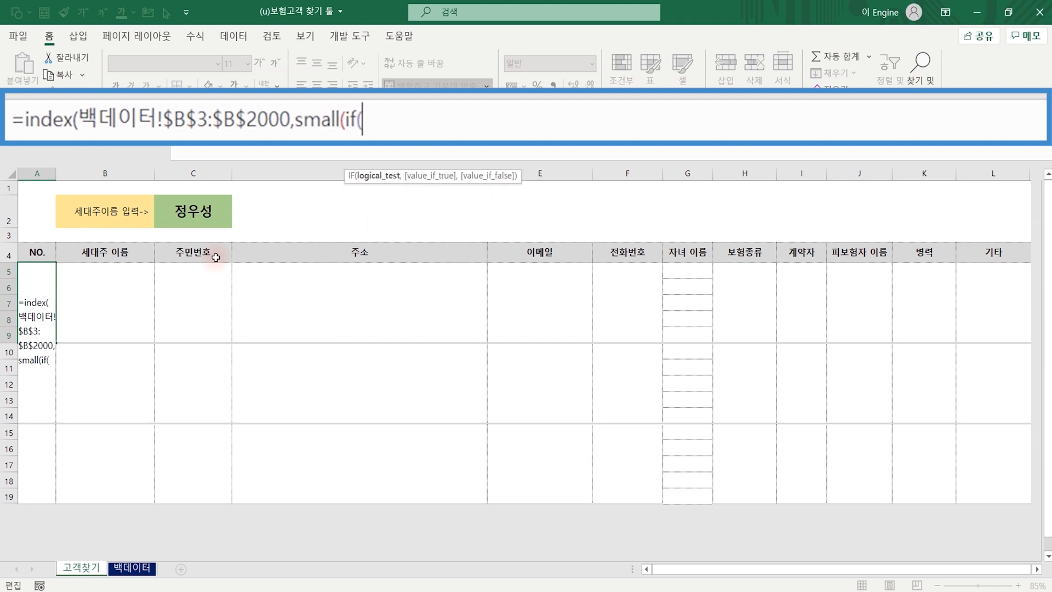
Set the IF condition to compare the absolute reference 고객찾기!$C$2 with the 세대주 이름 range 백데이터!C3:C102
left_click(195, 212)
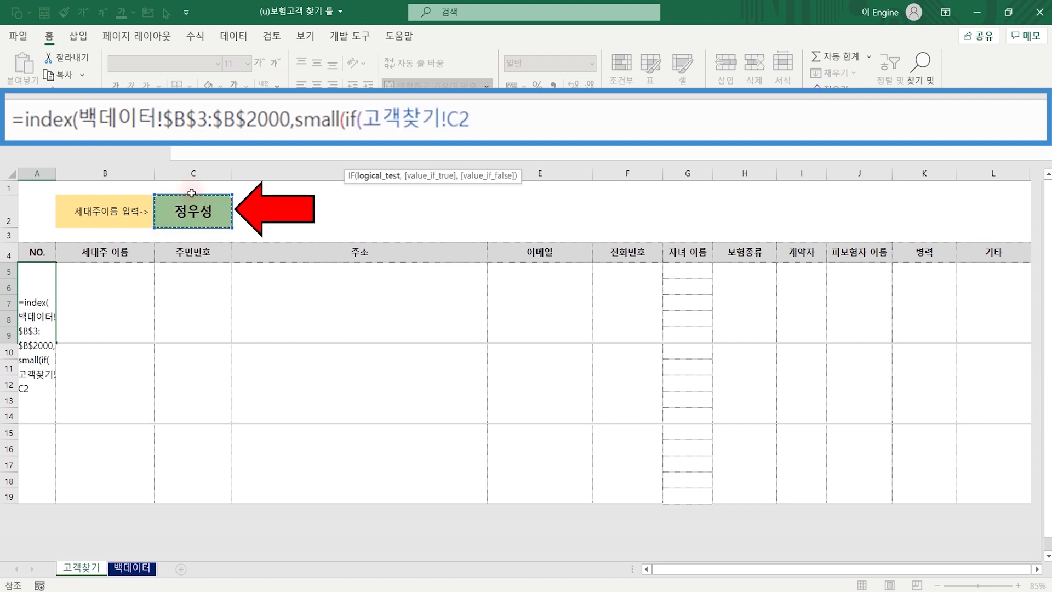
key("F4")
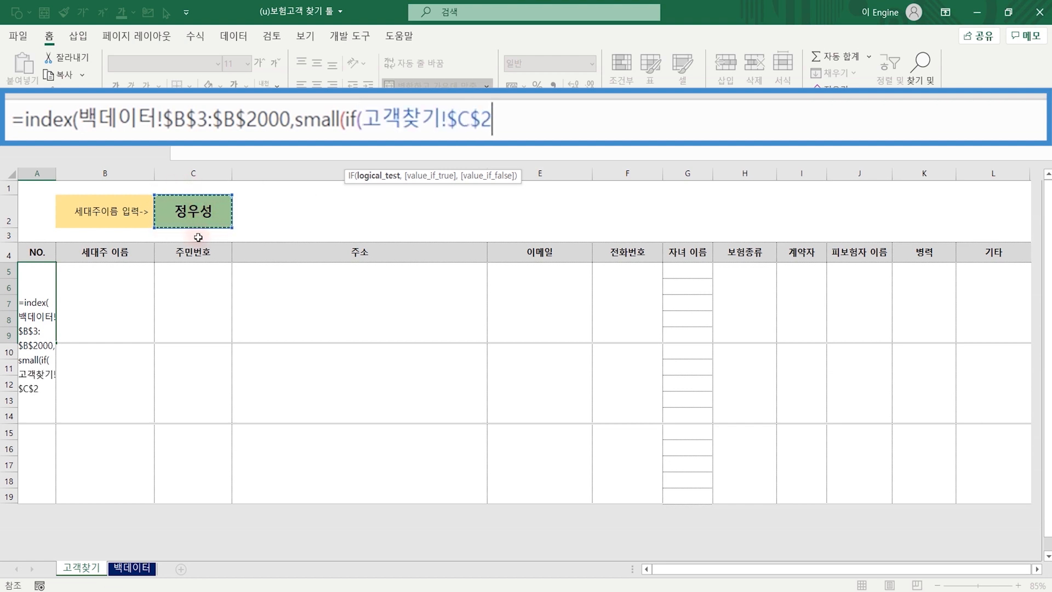
type("=")
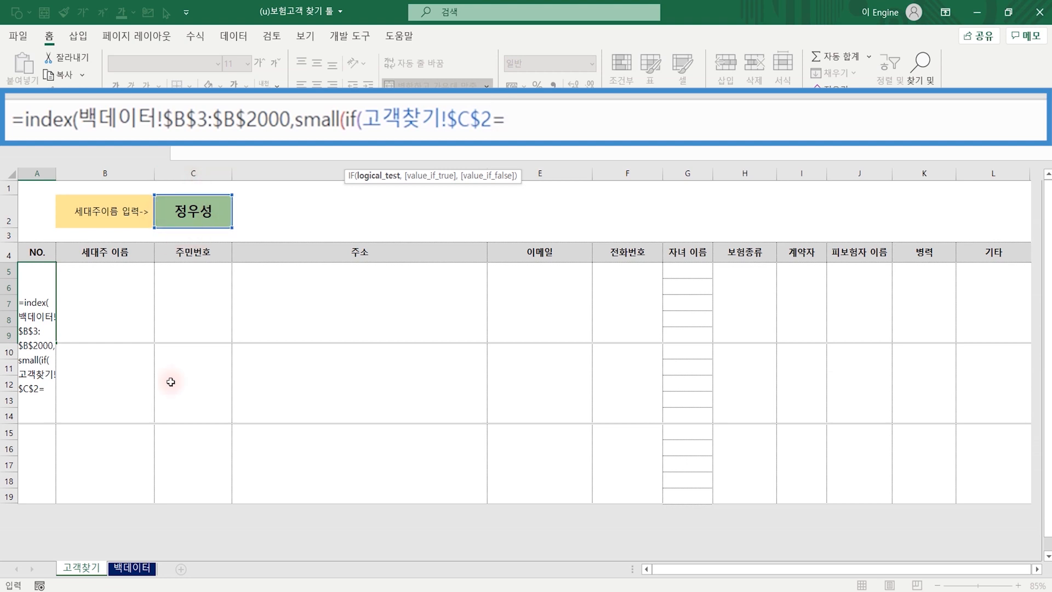
left_click(131, 568)
scroll(134, 398, "up", 20)
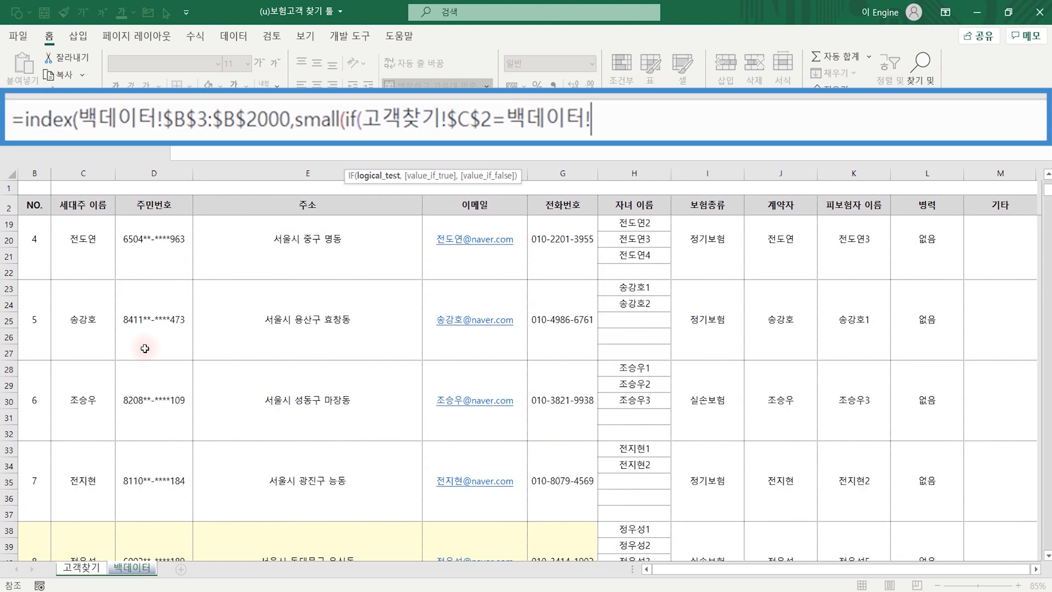
left_click_drag(92, 247, 99, 490)
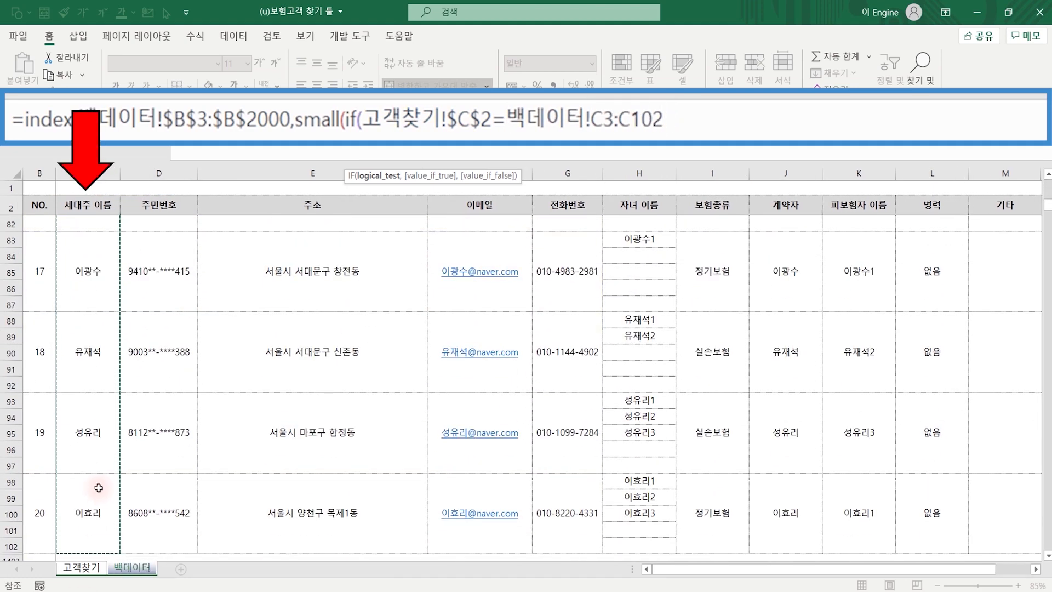
Extend the household-head range in the condition to row 2000 and make it absolute as 백데이터!$C$3:$C$2000
key("BackSpace")
key("BackSpace")
key("BackSpace")
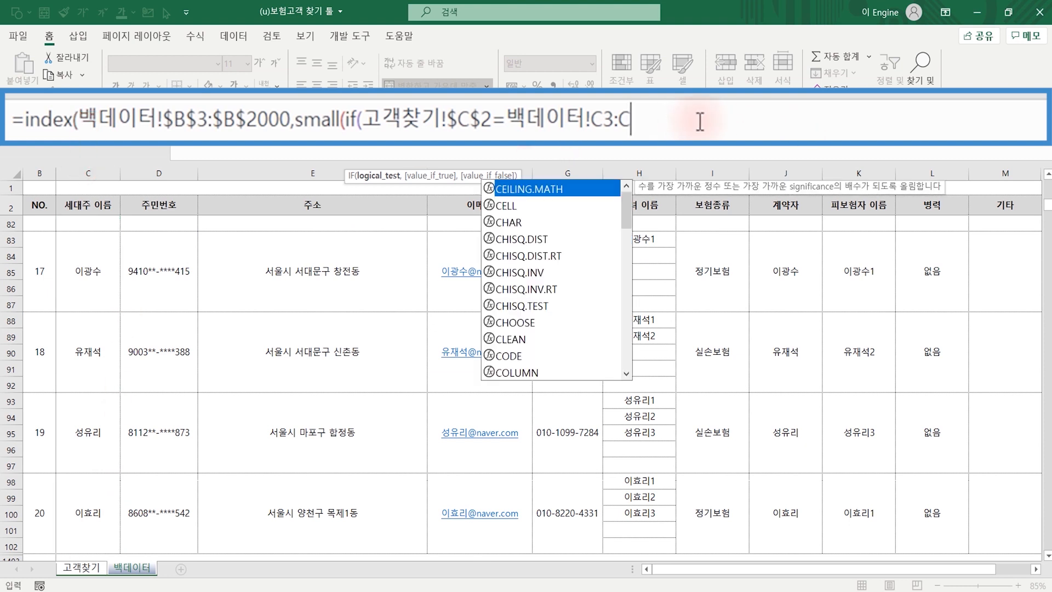
type("2000")
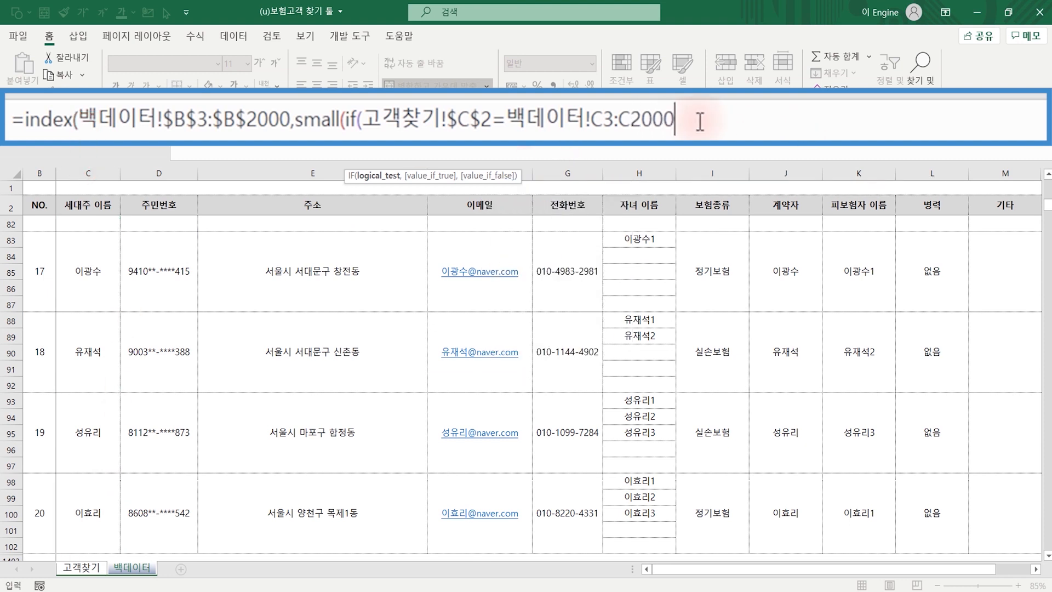
left_click_drag(603, 119, 660, 118)
key("F4")
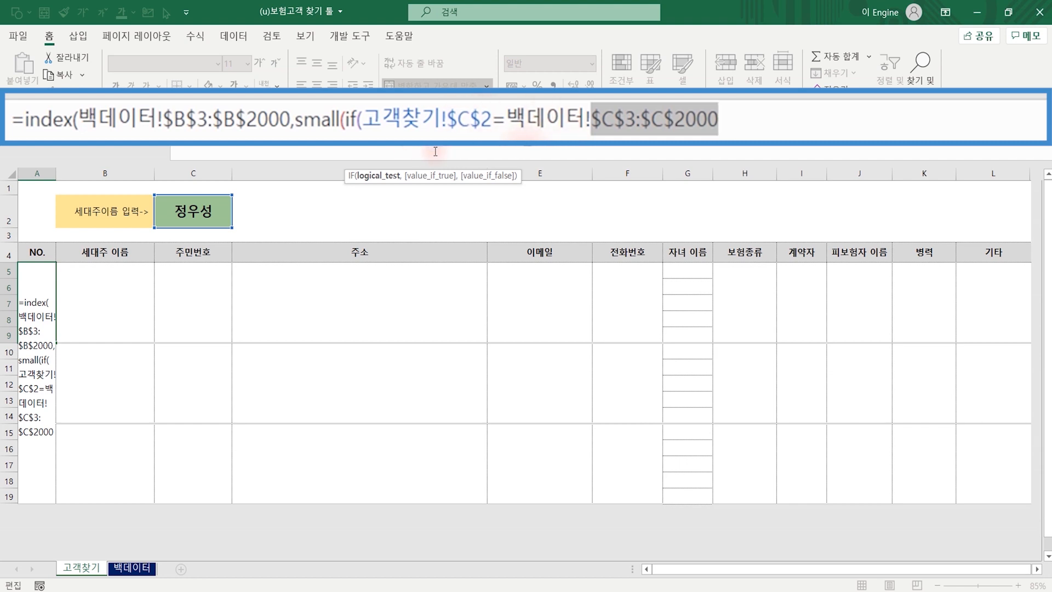
Begin a MATCH function as the value-if-true argument of the IF
left_click(759, 116)
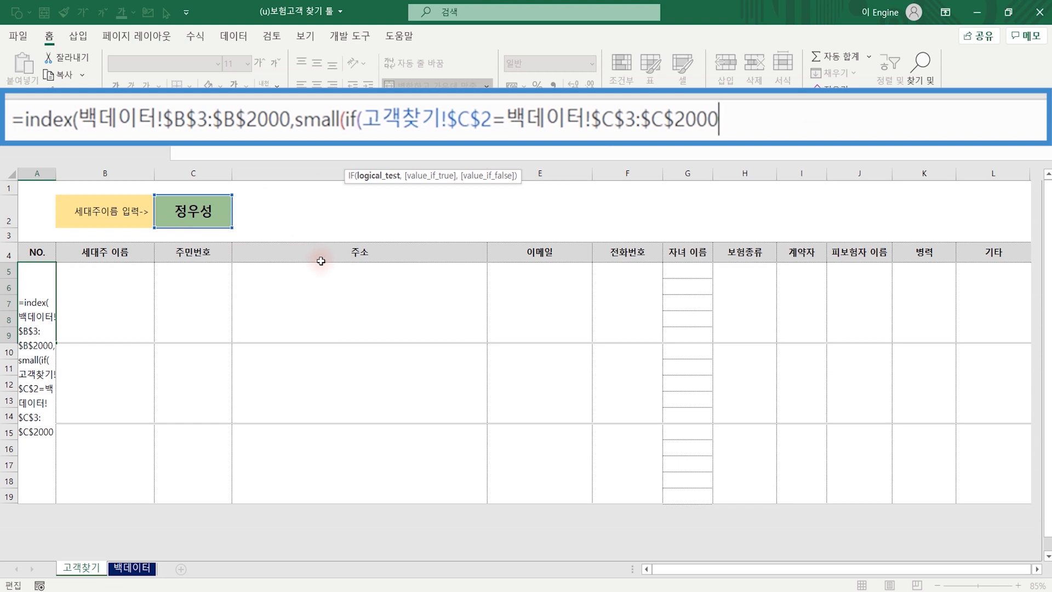
type(",match")
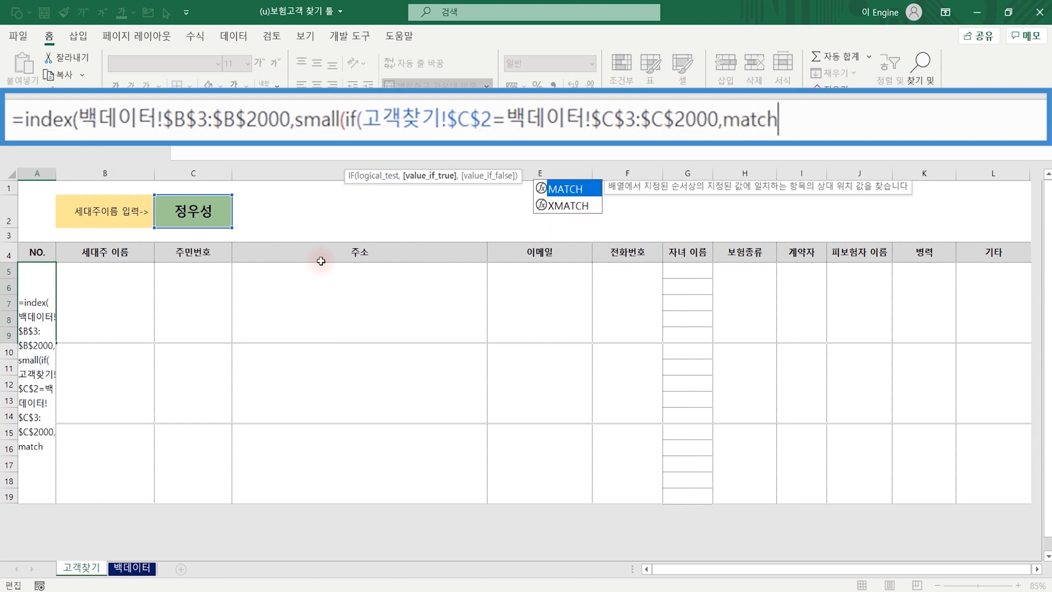
type("(")
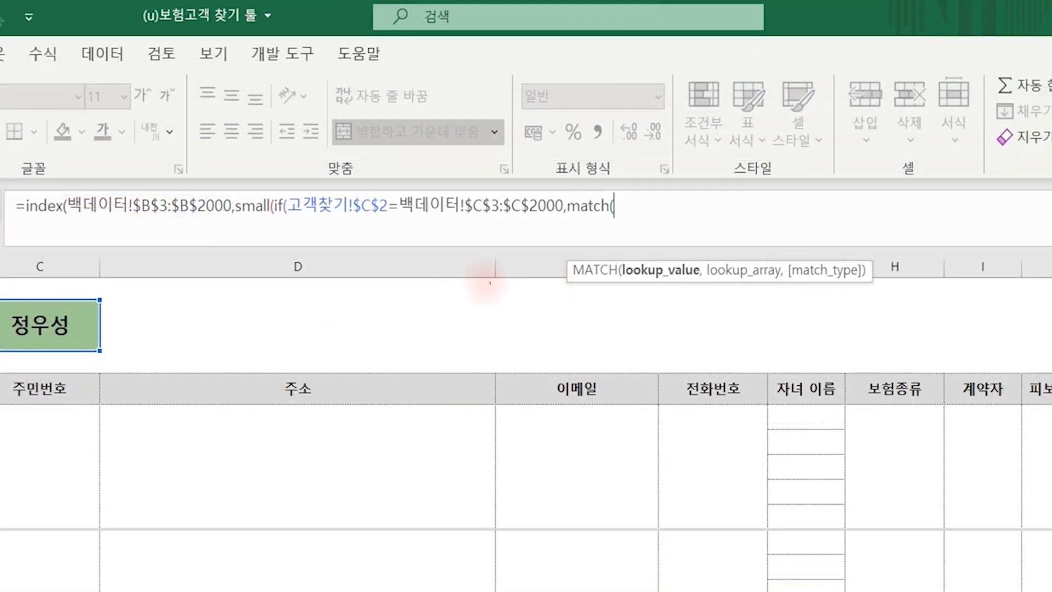
mouse_move(269, 225)
left_mouse_down()
mouse_move(379, 234)
mouse_move(488, 224)
left_mouse_up()
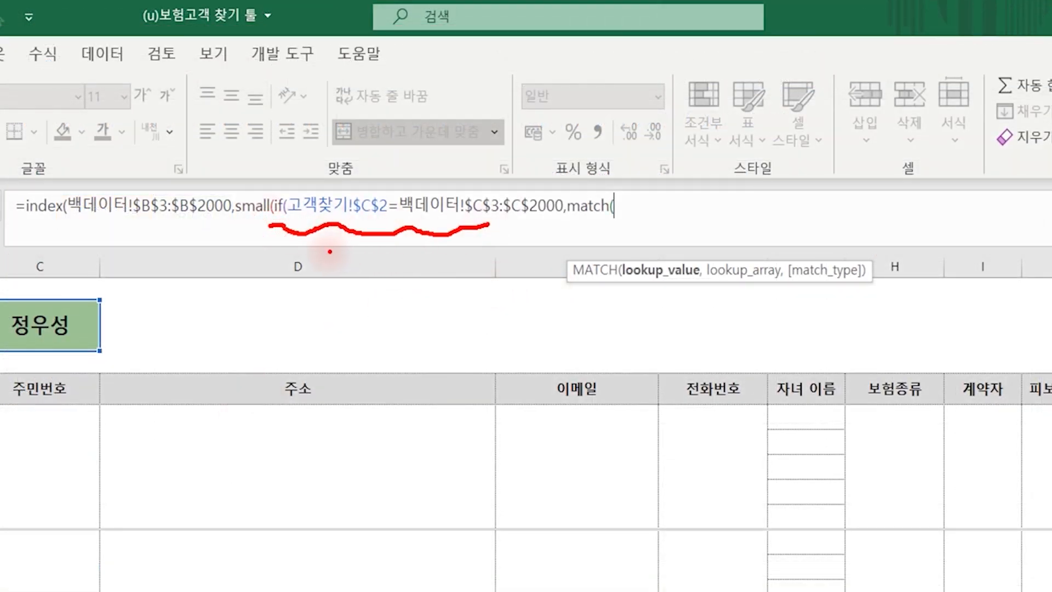
mouse_move(307, 261)
left_mouse_down()
mouse_move(385, 261)
mouse_move(353, 327)
mouse_move(419, 297)
mouse_move(447, 331)
mouse_move(478, 317)
left_mouse_up()
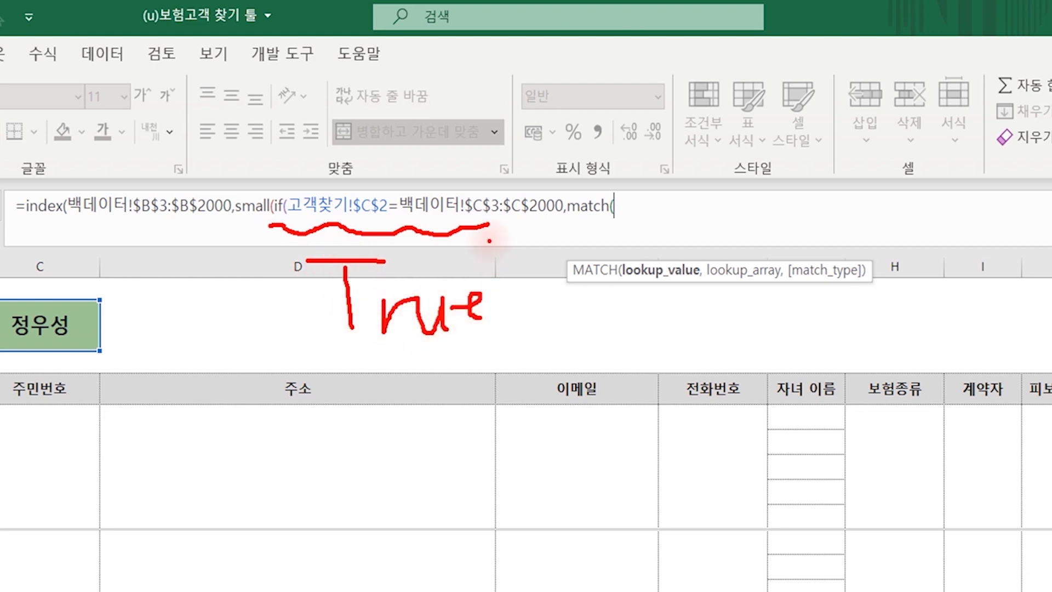
left_click_drag(565, 221, 726, 224)
mouse_move(701, 118)
left_mouse_down()
mouse_move(688, 156)
mouse_move(711, 160)
left_mouse_up()
left_click_drag(756, 115, 801, 166)
mouse_move(868, 109)
left_mouse_down()
mouse_move(834, 111)
mouse_move(853, 163)
left_mouse_up()
left_click_drag(908, 164, 906, 171)
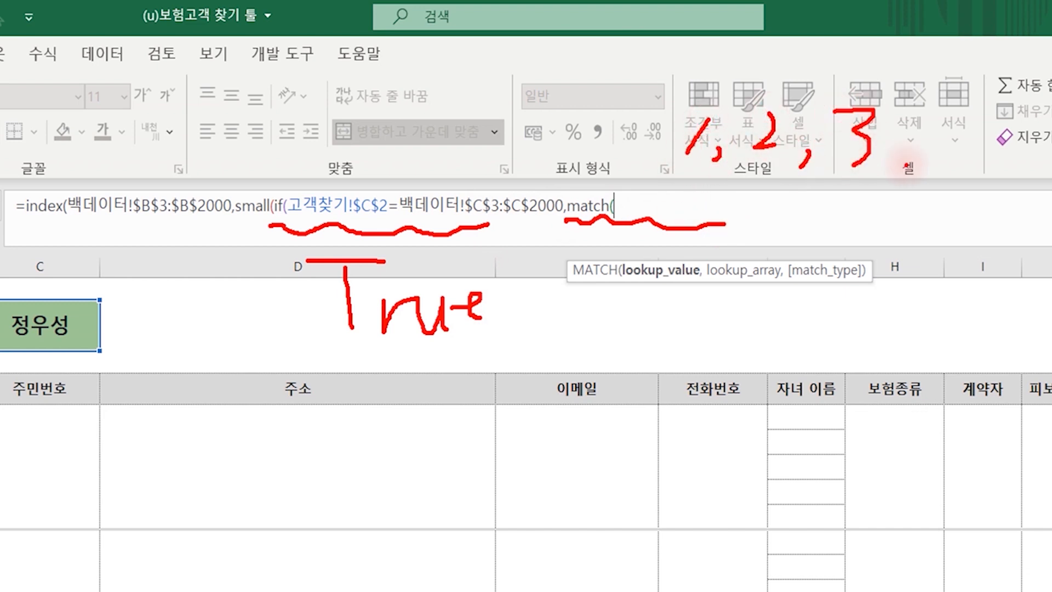
mouse_move(946, 125)
left_mouse_down()
mouse_move(965, 156)
mouse_move(1004, 156)
left_mouse_up()
mouse_move(993, 129)
left_mouse_down()
mouse_move(973, 187)
mouse_move(920, 187)
left_mouse_up()
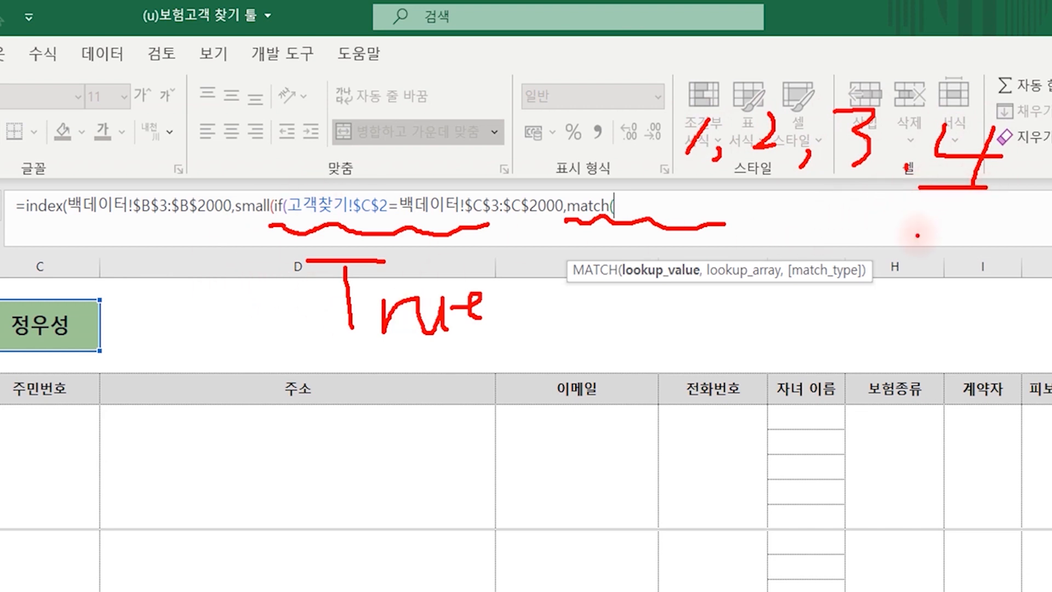
mouse_move(924, 230)
left_mouse_down()
mouse_move(728, 419)
mouse_move(515, 337)
left_mouse_up()
left_click_drag(476, 375, 567, 363)
left_click_drag(492, 328, 513, 338)
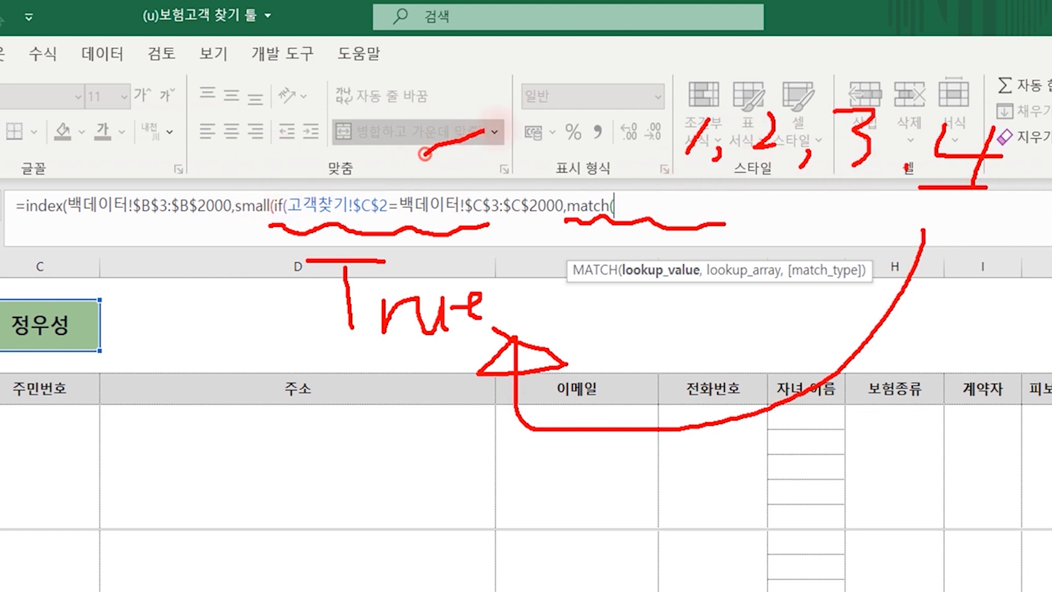
left_click_drag(426, 156, 582, 172)
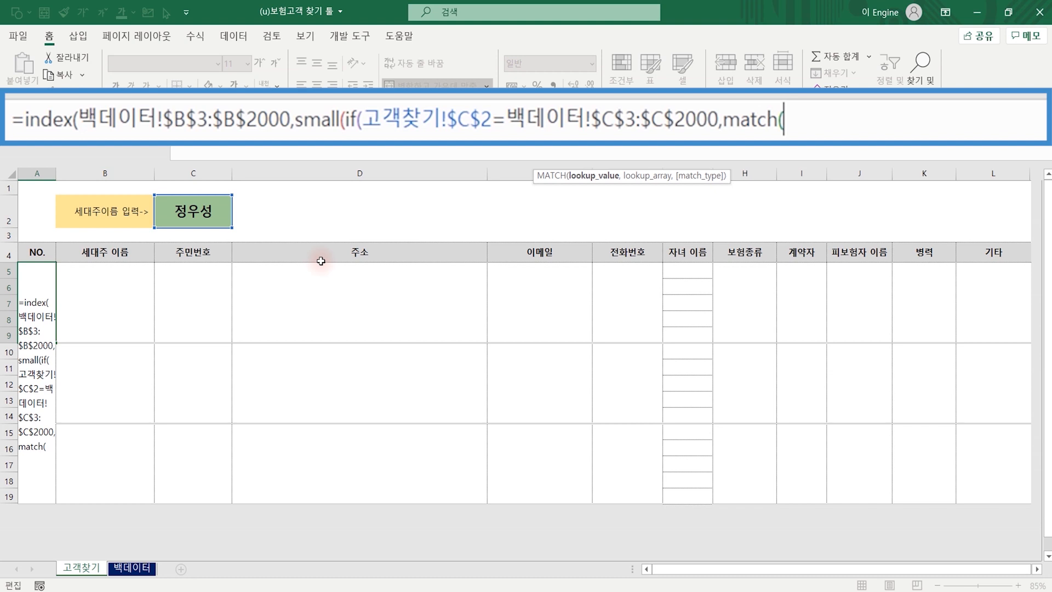
Enter ROW(고객찾기!$C$5:$C$2000) with absolute references as the MATCH lookup value, followed by a comma
type("row(")
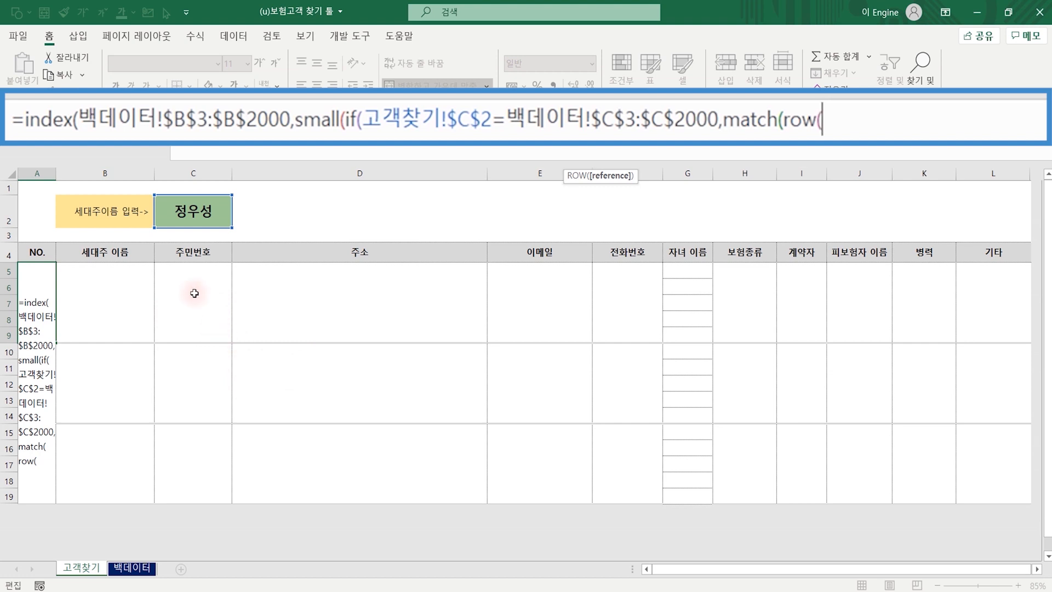
left_click_drag(194, 293, 190, 419)
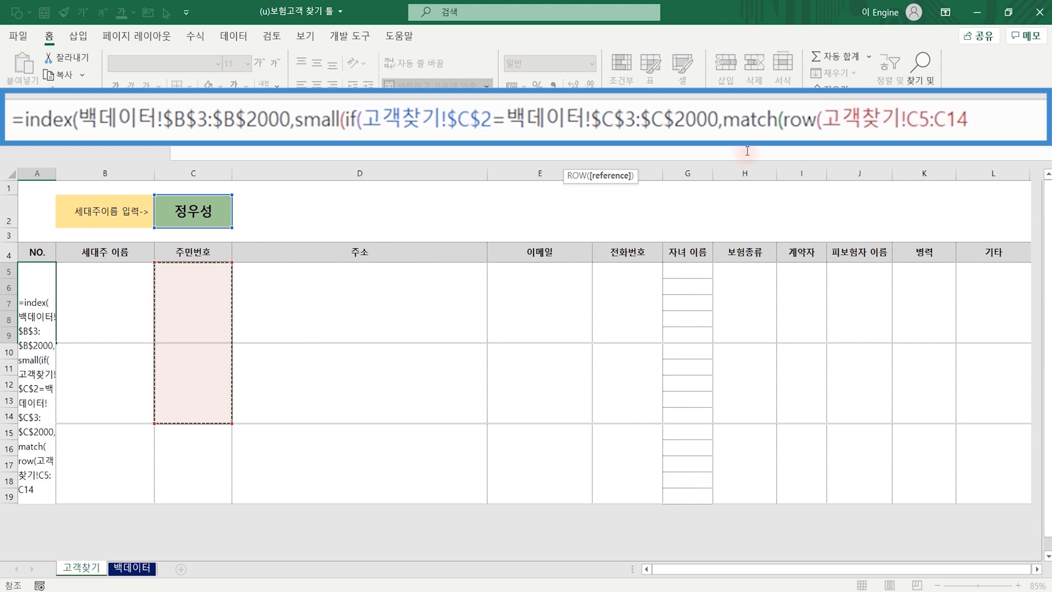
key("BackSpace")
key("BackSpace")
type("2000")
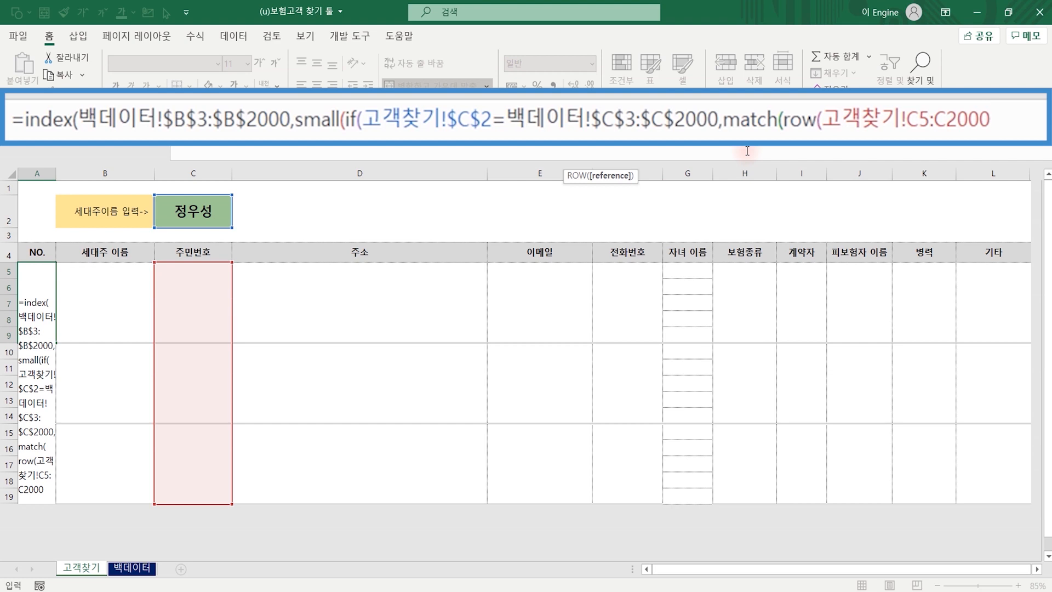
left_click_drag(909, 119, 1014, 129)
key("F4")
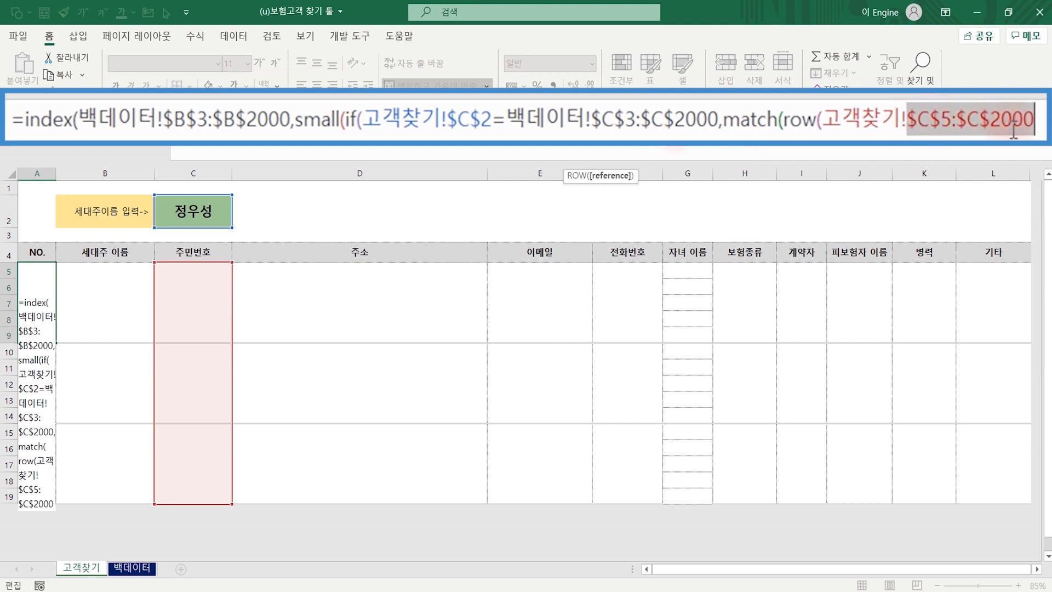
left_click(1042, 120)
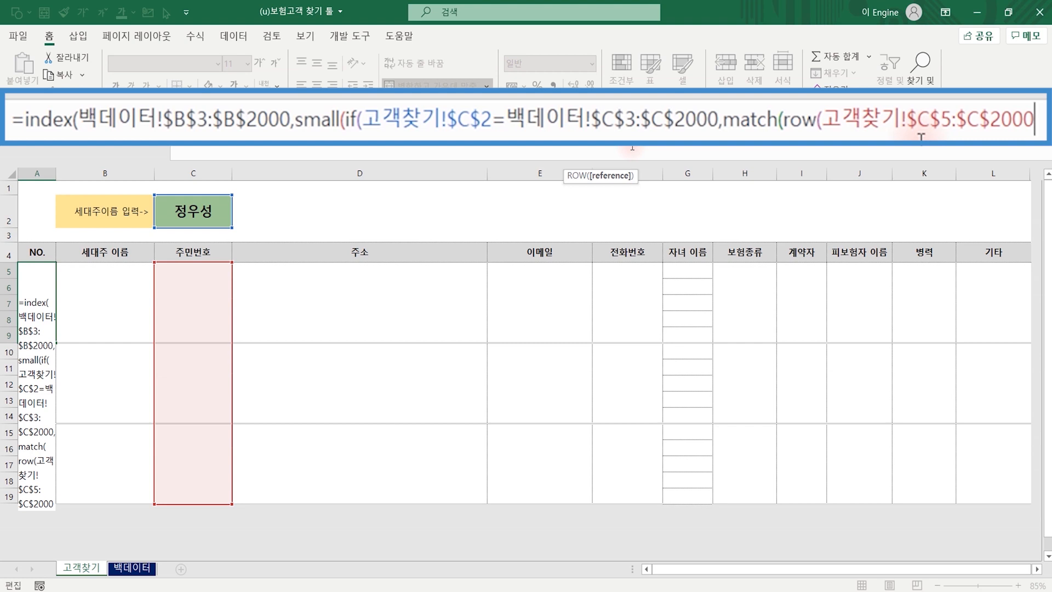
type("),")
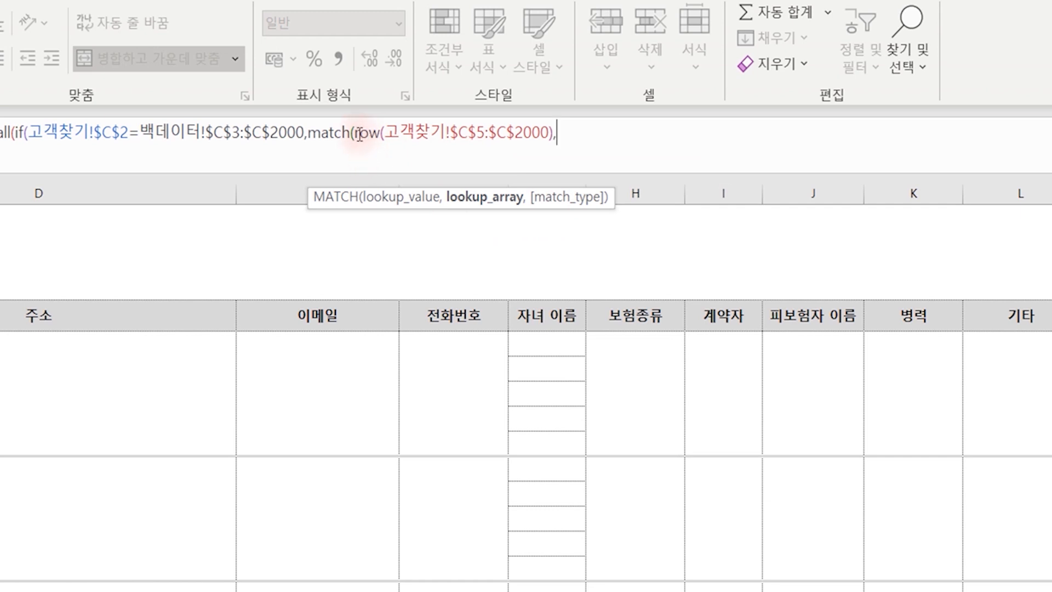
Copy the ROW(고객찾기!$C$5:$C$2000) expression and reuse it as the MATCH lookup array
left_click_drag(354, 133, 543, 162)
key("ctrl+c")
left_click(583, 132)
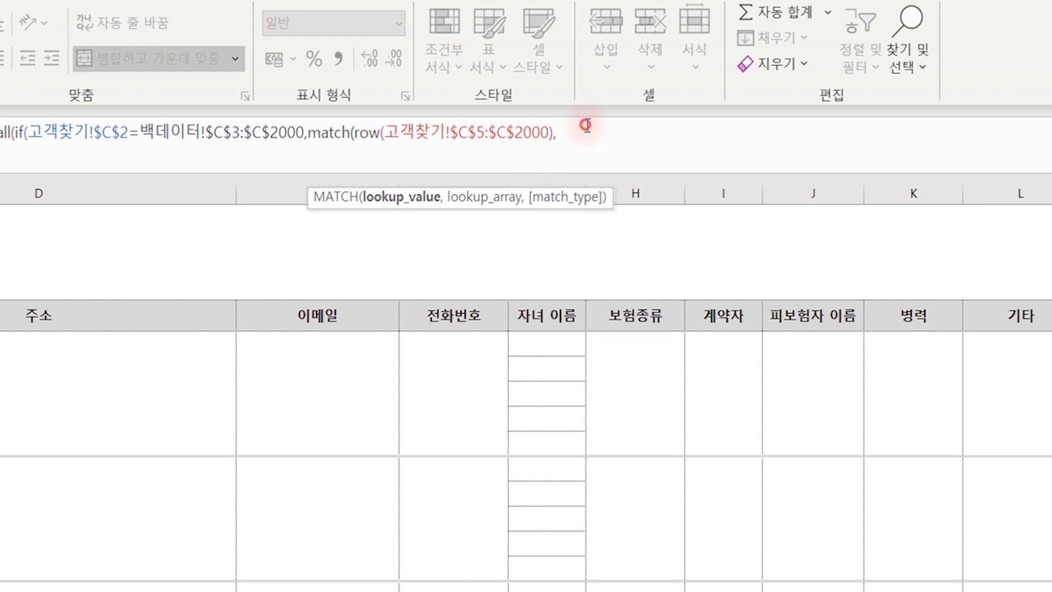
key("ctrl+v")
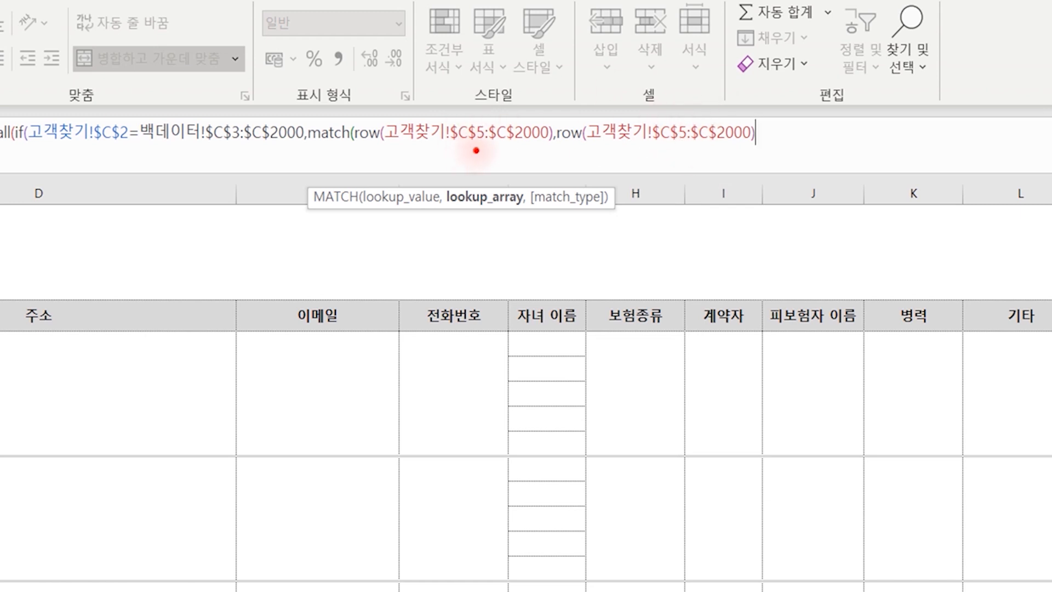
left_click_drag(476, 150, 470, 180)
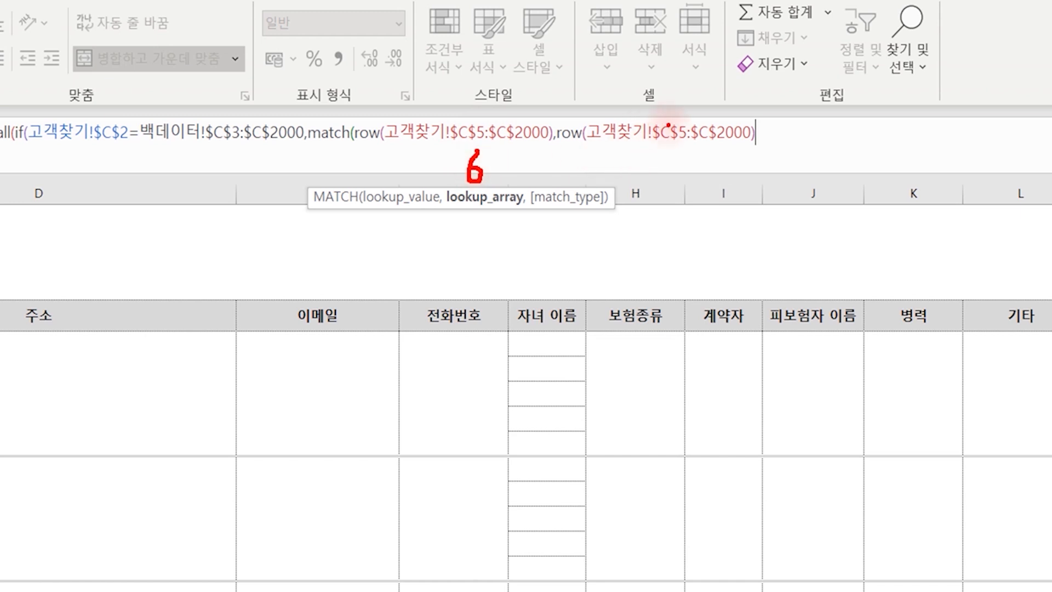
mouse_move(652, 74)
left_mouse_down()
mouse_move(634, 117)
mouse_move(683, 85)
left_mouse_up()
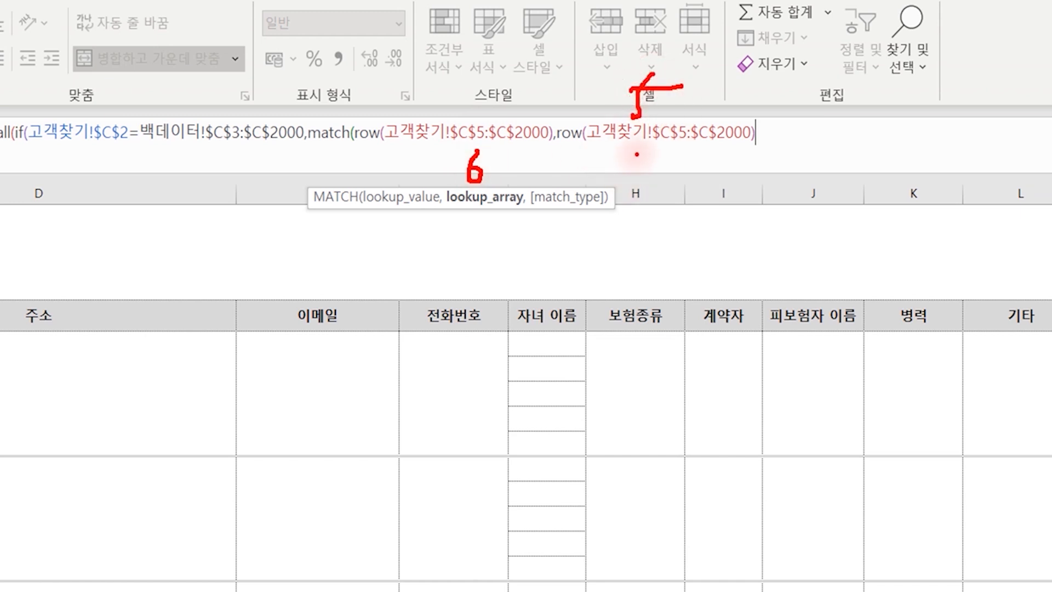
mouse_move(643, 145)
left_mouse_down()
mouse_move(618, 205)
mouse_move(618, 187)
mouse_move(586, 175)
mouse_move(575, 197)
mouse_move(605, 193)
left_mouse_up()
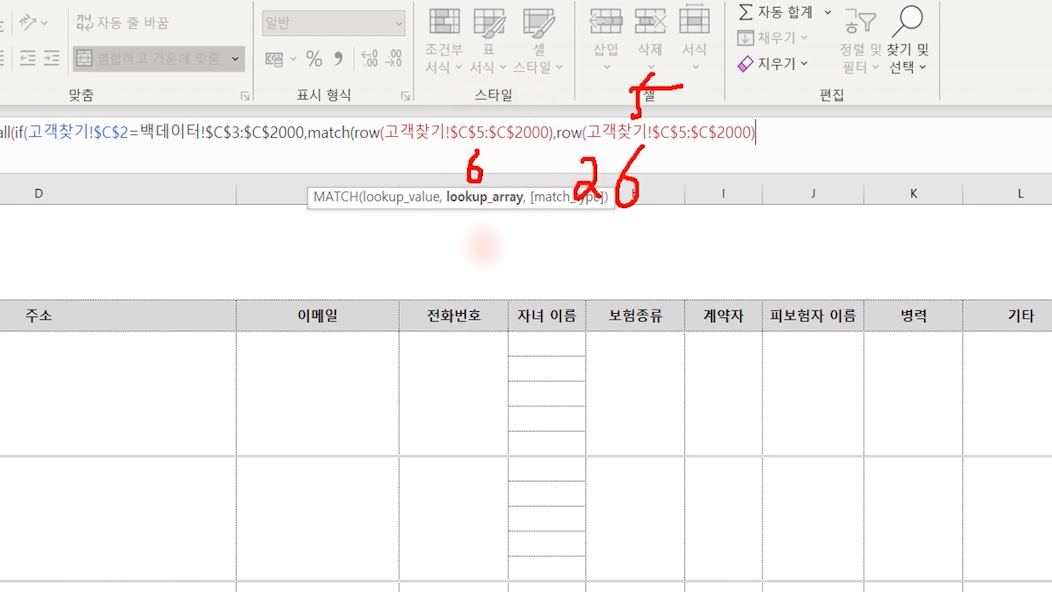
mouse_move(465, 203)
left_mouse_down()
mouse_move(464, 220)
mouse_move(481, 219)
mouse_move(466, 256)
left_mouse_up()
mouse_move(625, 250)
left_mouse_down()
mouse_move(625, 224)
mouse_move(648, 263)
mouse_move(640, 307)
left_mouse_up()
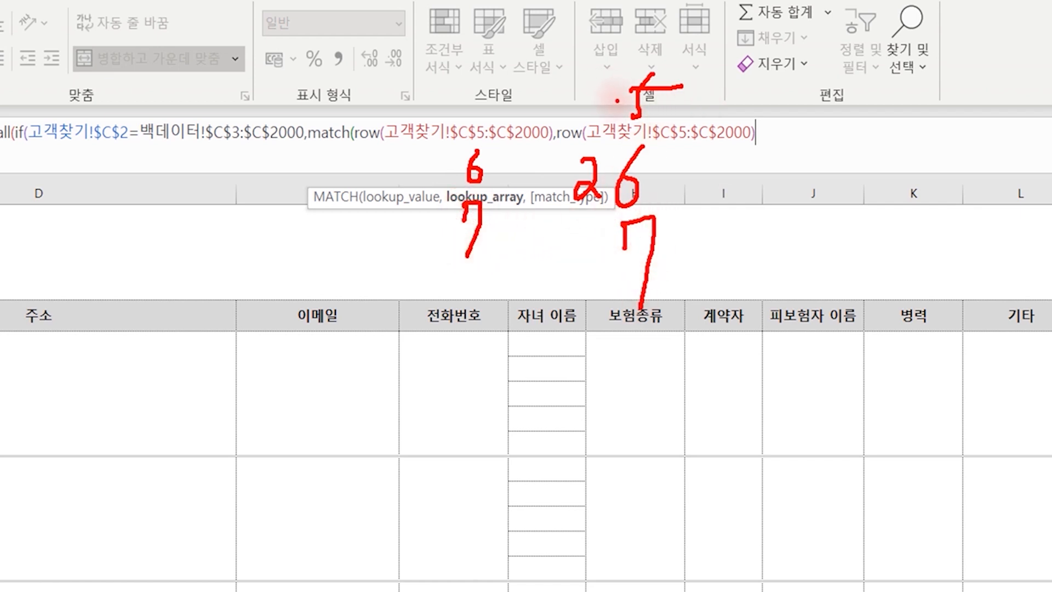
left_click_drag(564, 233, 566, 279)
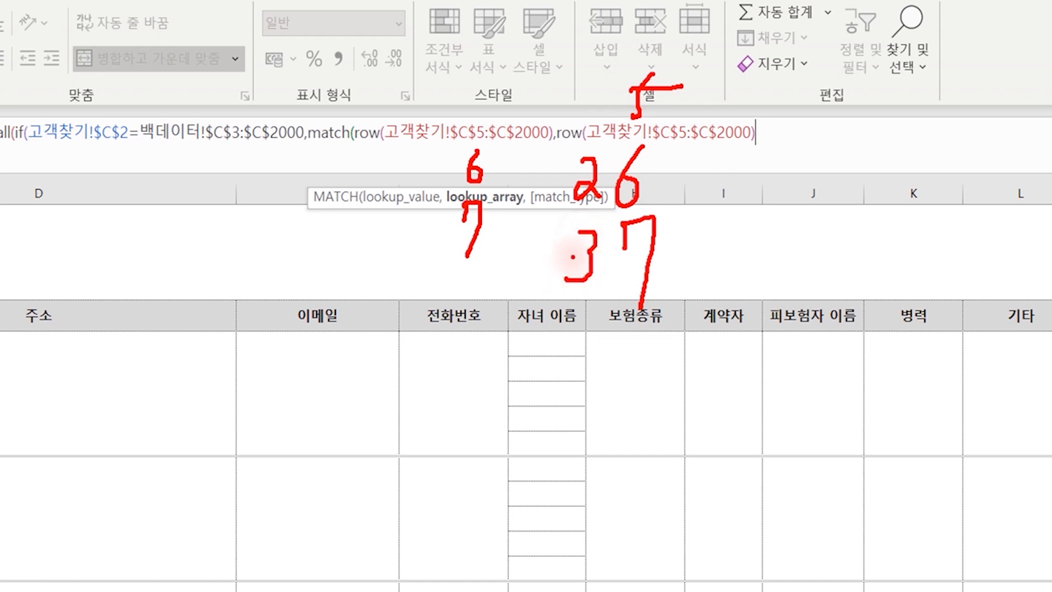
left_click_drag(599, 85, 599, 118)
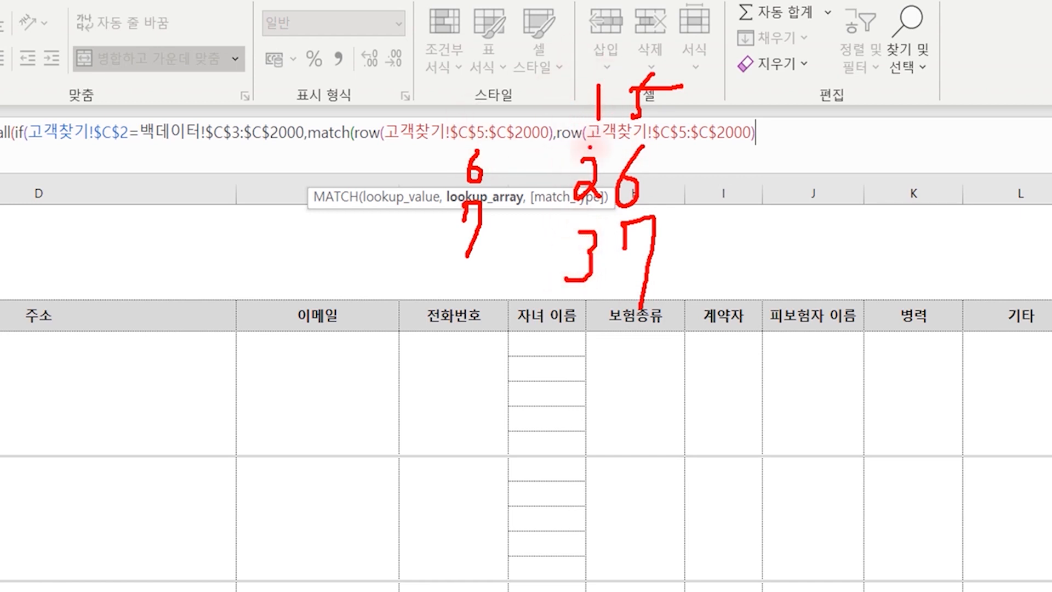
left_click_drag(565, 90, 579, 87)
left_click_drag(553, 170, 569, 164)
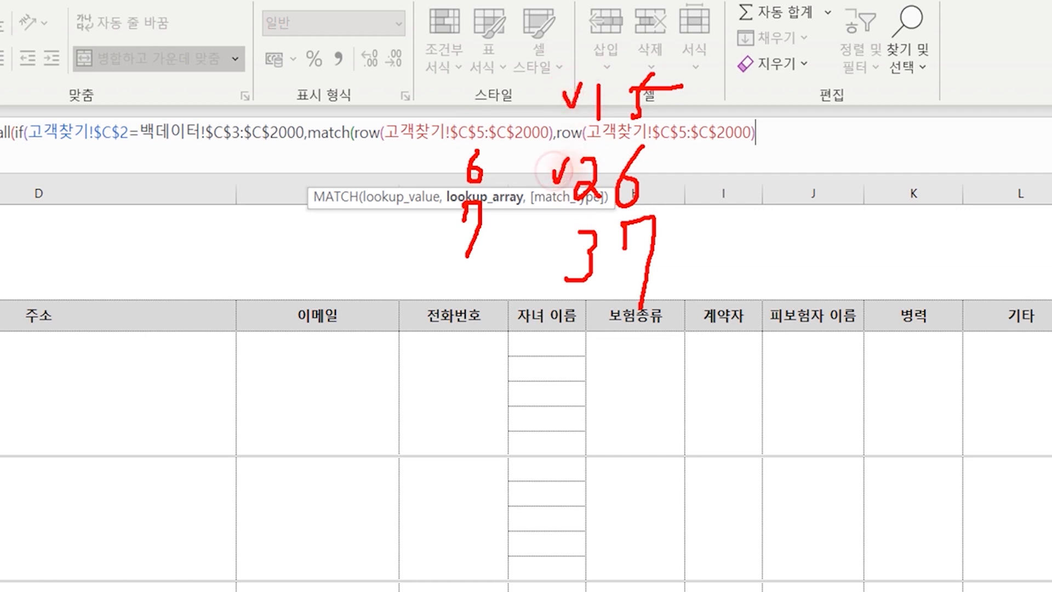
left_click_drag(550, 233, 557, 229)
left_click_drag(540, 324, 560, 315)
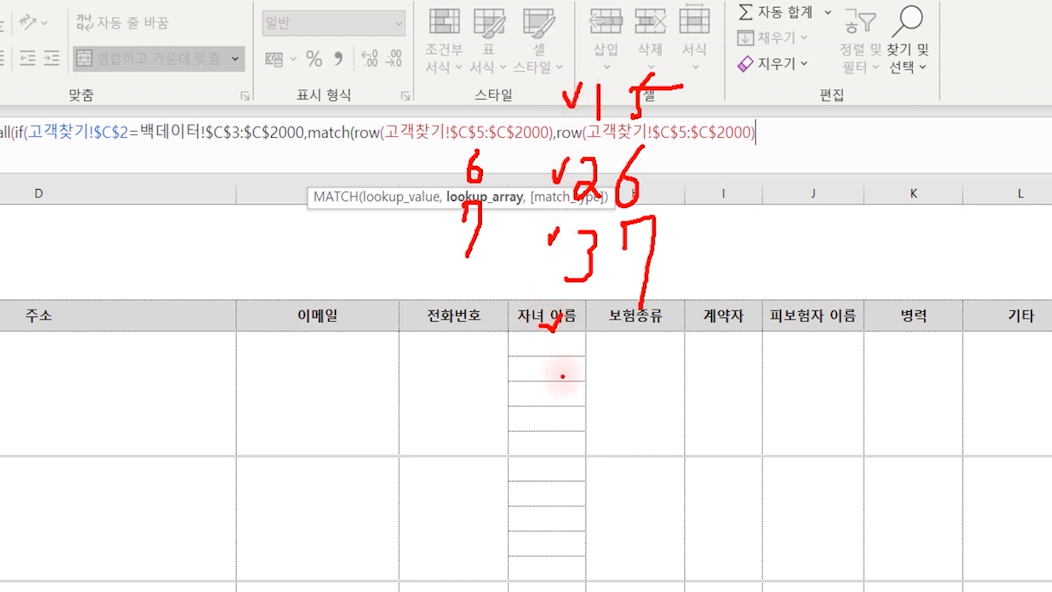
left_click_drag(563, 371, 564, 385)
left_click_drag(567, 403, 568, 435)
left_click_drag(571, 463, 572, 480)
left_click_drag(572, 518, 573, 562)
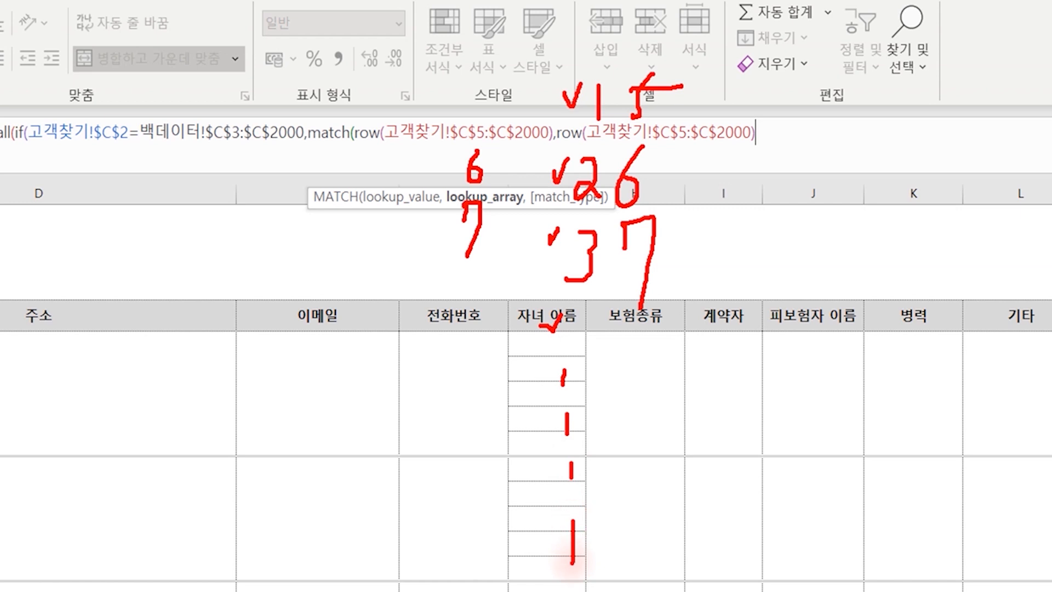
key("Escape")
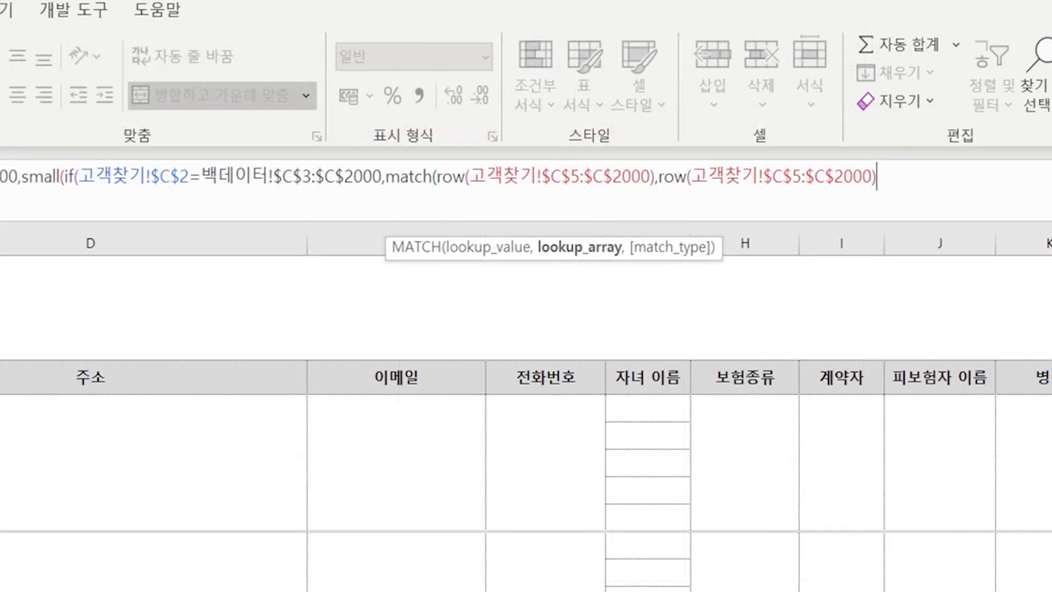
Finish the MATCH function with match type 0 for an exact match and move on to the IF's value-if-false argument
type(",")
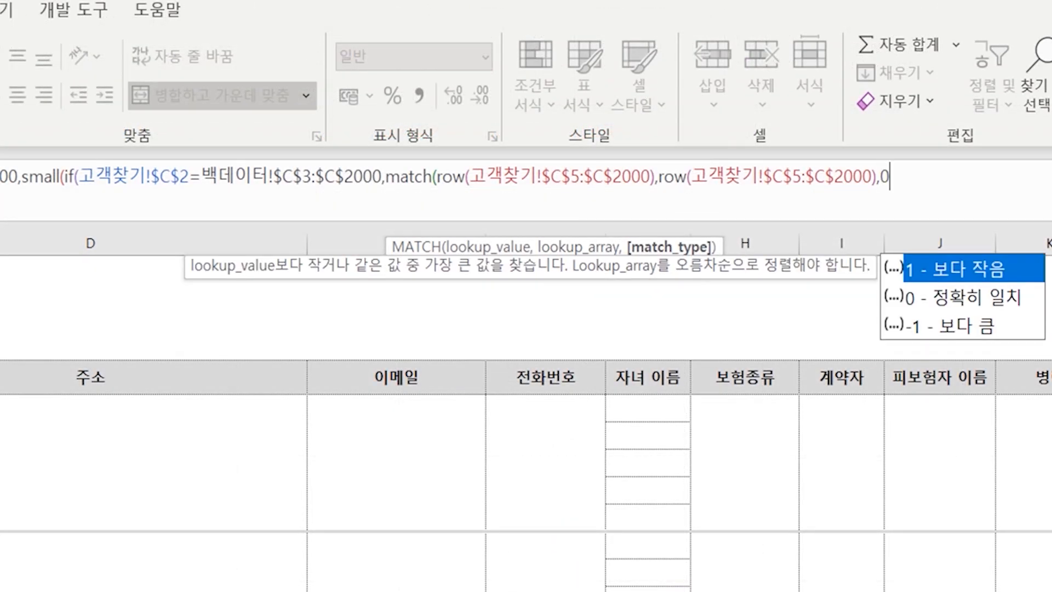
type("0)")
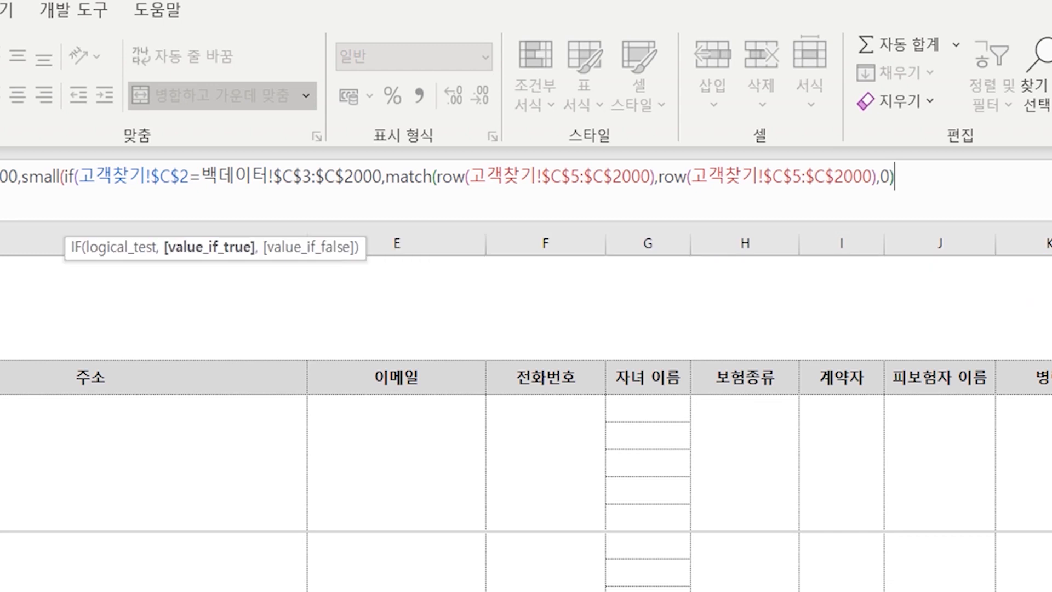
type(",")
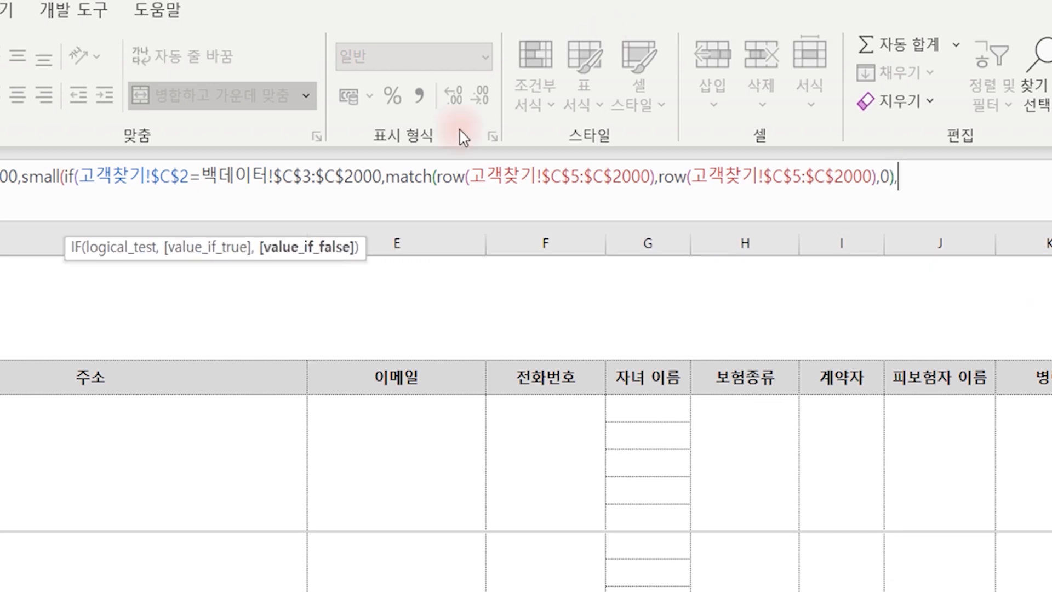
Enter an empty string "" as the IF's value-if-false, close the IF, and add a comma for SMALL's k argument
left_click(839, 244)
left_click(828, 217)
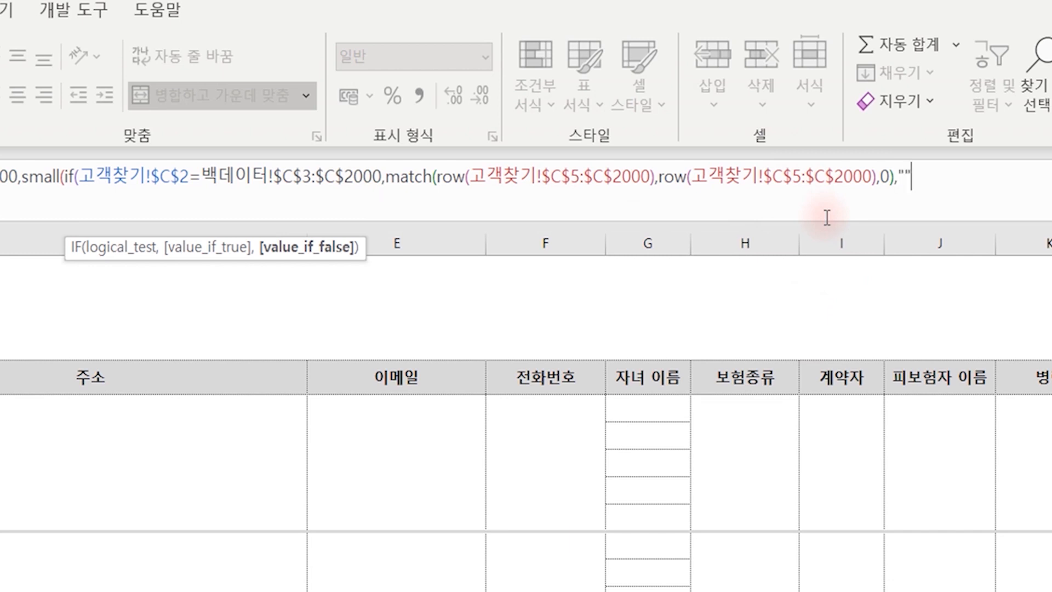
type(")")
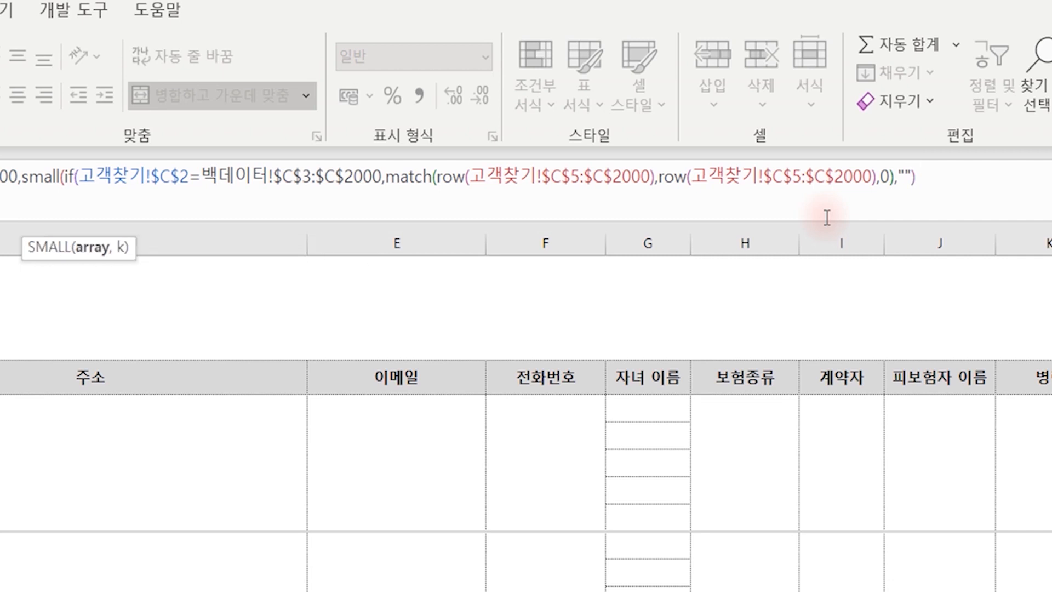
type(",")
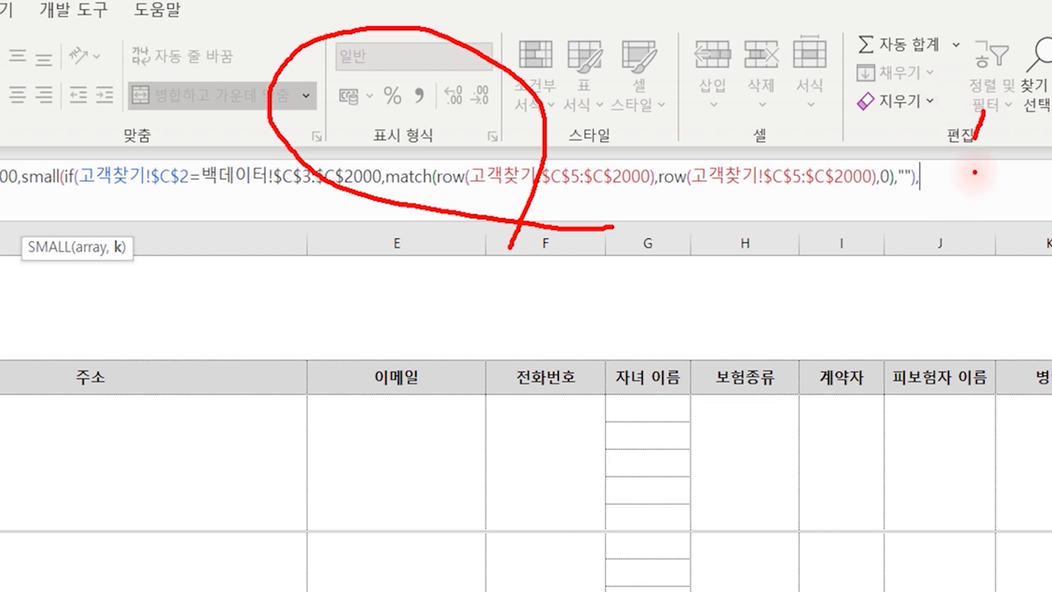
mouse_move(971, 164)
left_mouse_down()
mouse_move(995, 203)
mouse_move(989, 268)
mouse_move(971, 275)
left_mouse_up()
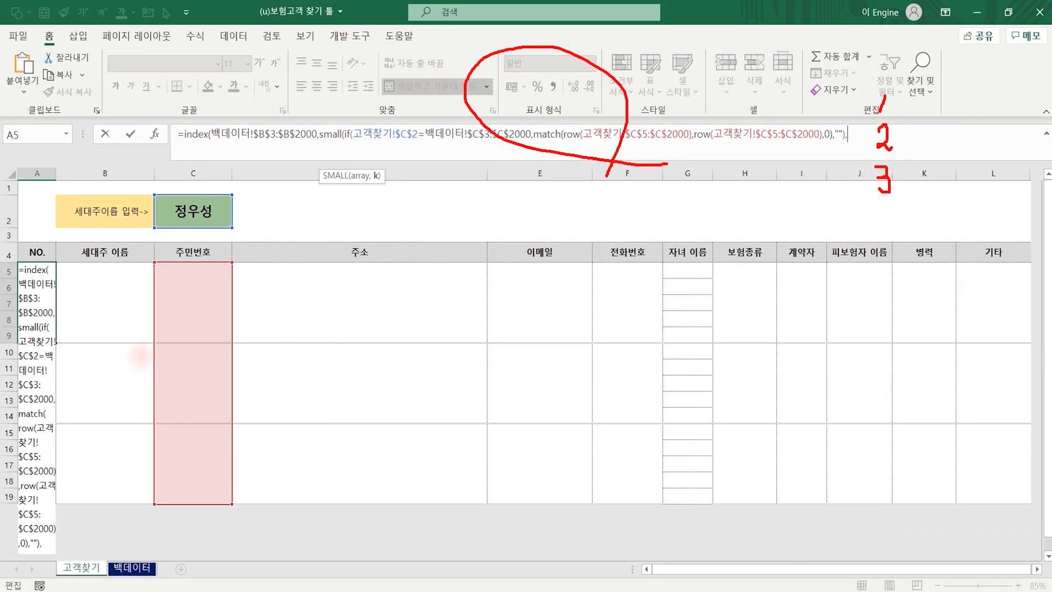
mouse_move(59, 341)
left_mouse_down()
mouse_move(62, 258)
mouse_move(50, 355)
left_mouse_up()
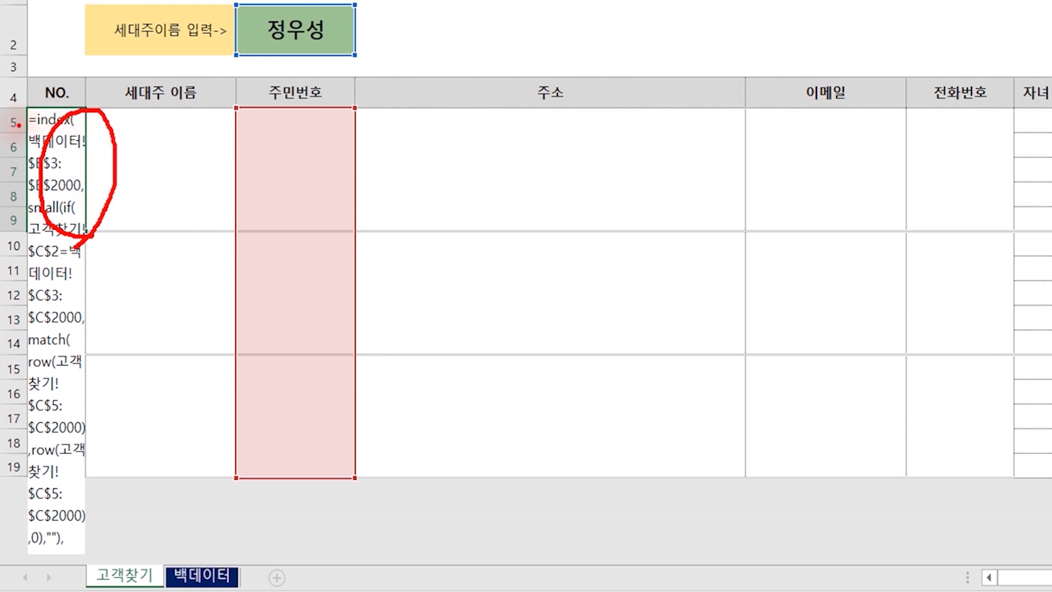
mouse_move(4, 124)
left_mouse_down()
mouse_move(32, 99)
mouse_move(25, 134)
left_mouse_up()
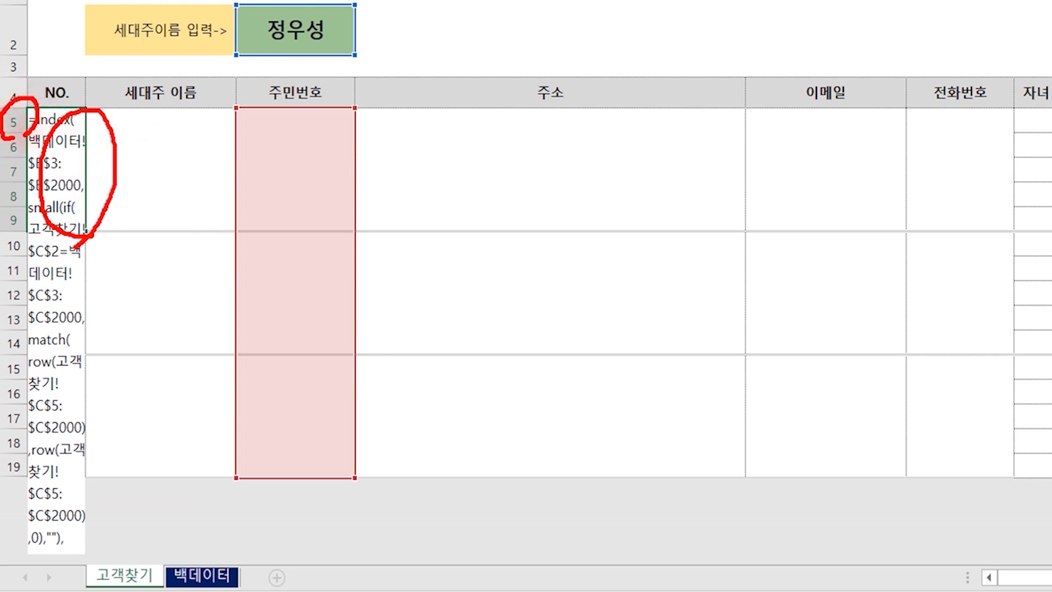
left_click_drag(92, 181, 96, 300)
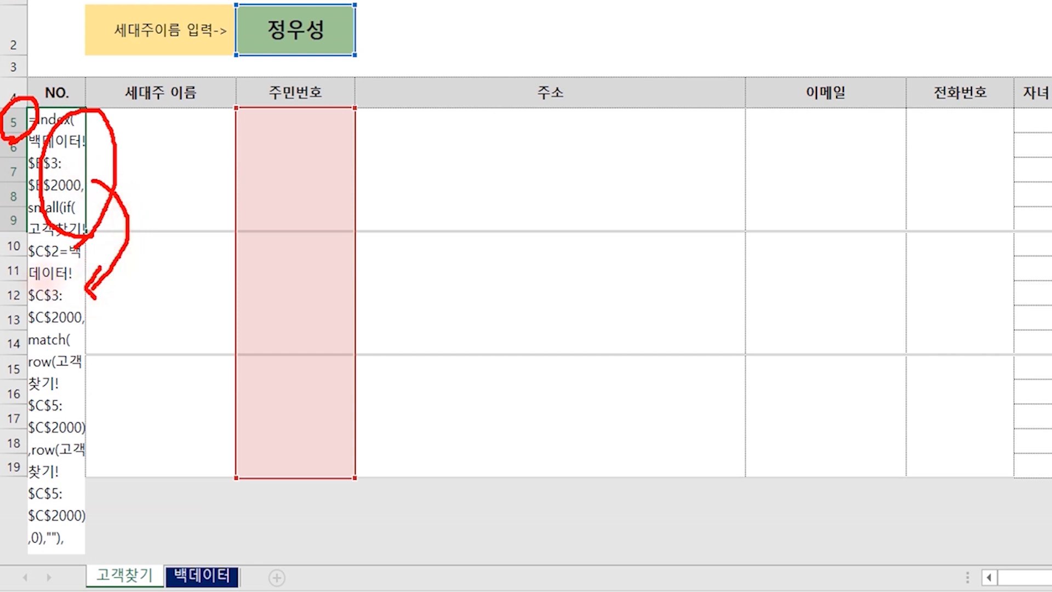
mouse_move(27, 258)
left_mouse_down()
mouse_move(4, 253)
mouse_move(17, 230)
mouse_move(24, 260)
left_mouse_up()
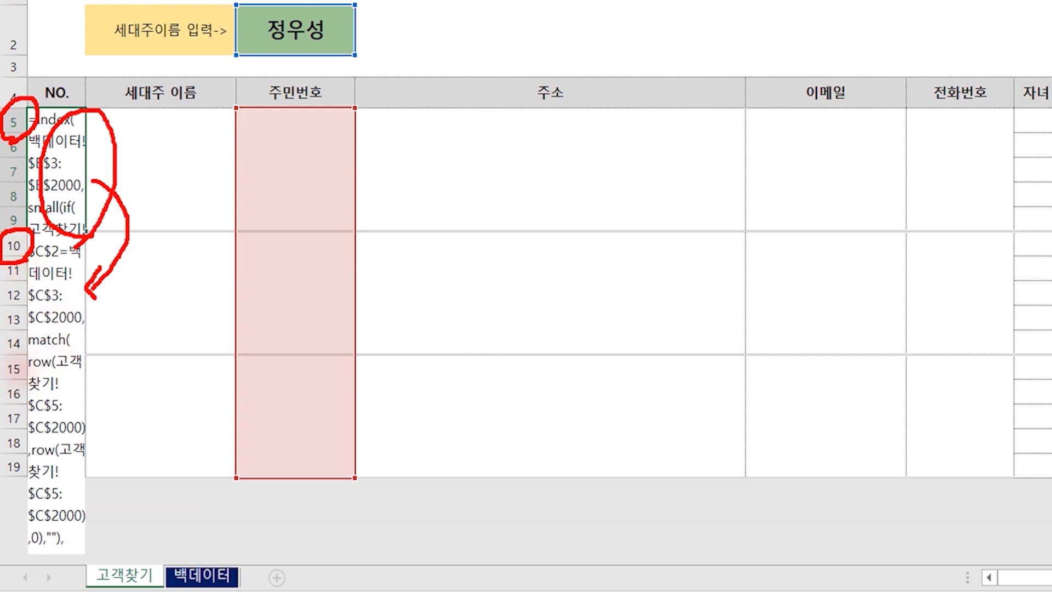
mouse_move(6, 380)
left_mouse_down()
mouse_move(25, 381)
mouse_move(27, 363)
left_mouse_up()
mouse_move(104, 317)
left_mouse_down()
mouse_move(117, 378)
mouse_move(82, 417)
mouse_move(89, 445)
left_mouse_up()
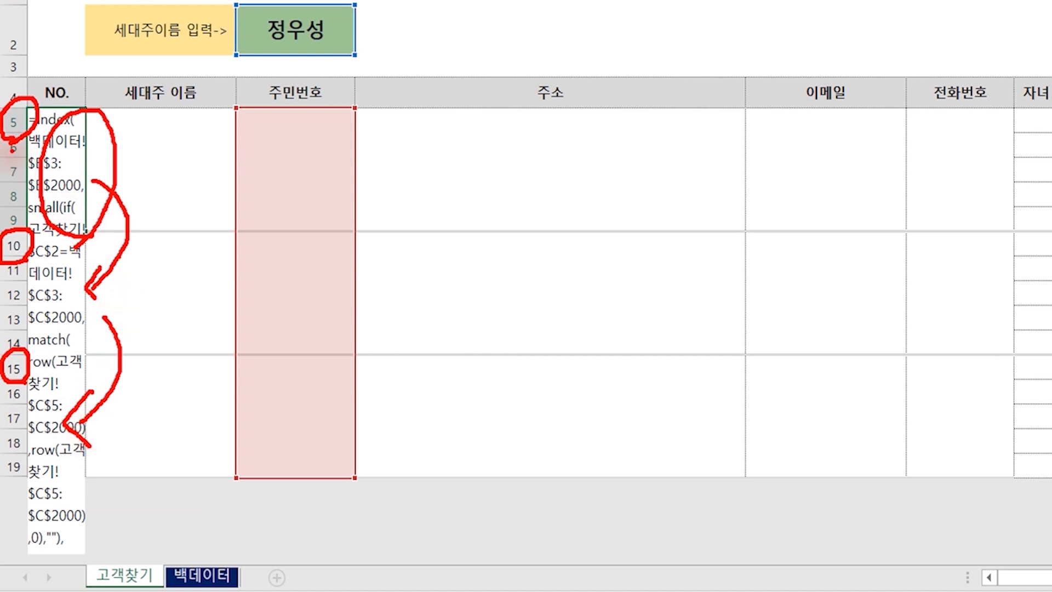
mouse_move(23, 147)
left_mouse_down()
mouse_move(3, 197)
mouse_move(30, 159)
left_mouse_up()
mouse_move(32, 299)
left_mouse_down()
mouse_move(5, 329)
mouse_move(30, 307)
left_mouse_up()
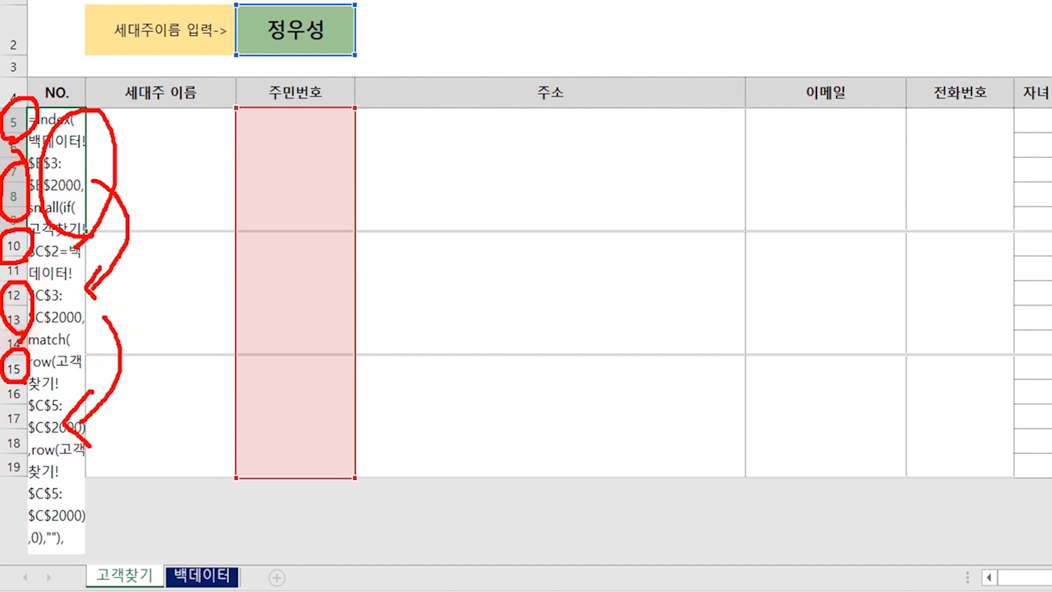
left_click_drag(25, 400, 27, 472)
key("Escape")
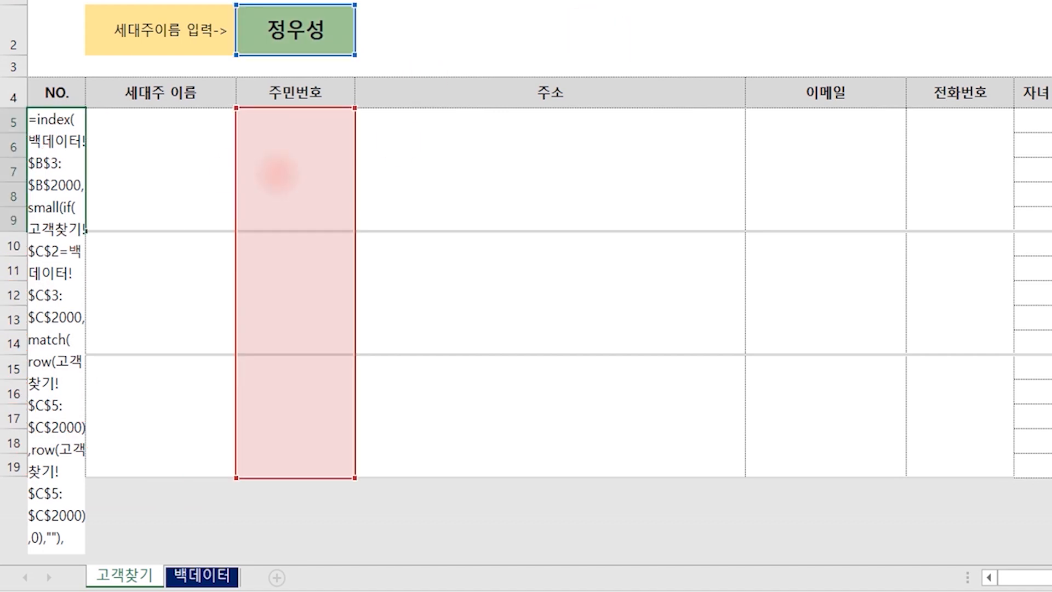
mouse_move(23, 132)
left_mouse_down()
mouse_move(8, 162)
mouse_move(17, 98)
mouse_move(7, 147)
left_mouse_up()
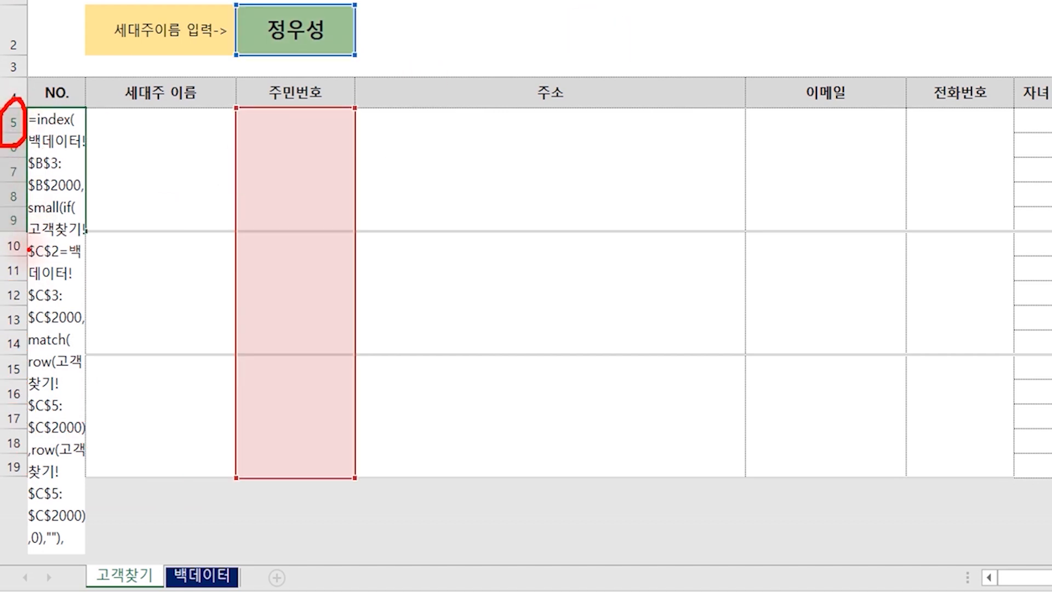
mouse_move(30, 262)
left_mouse_down()
mouse_move(5, 257)
mouse_move(17, 233)
mouse_move(28, 258)
left_mouse_up()
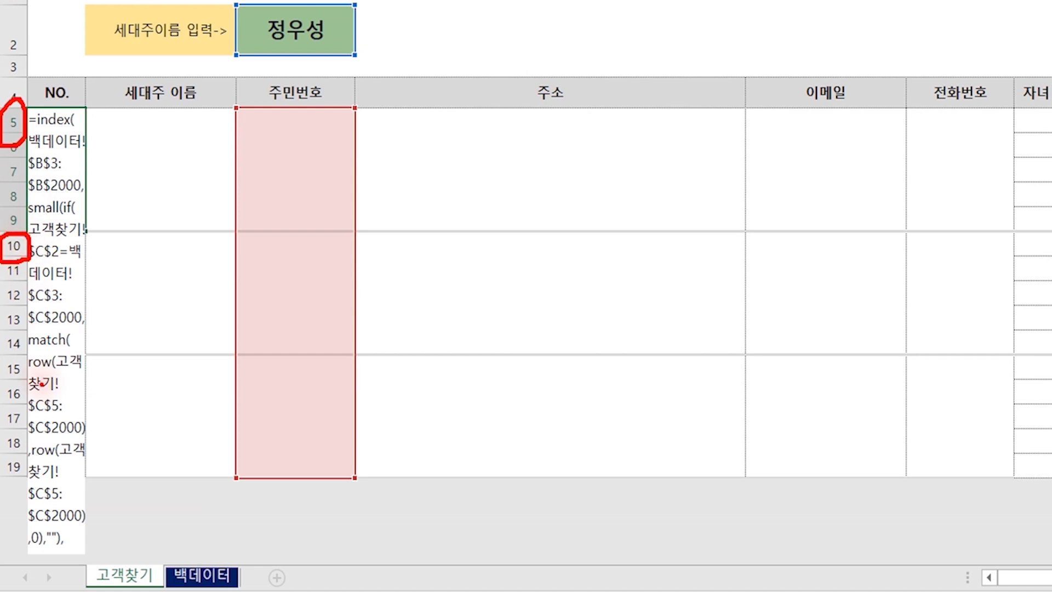
mouse_move(34, 380)
left_mouse_down()
mouse_move(12, 381)
mouse_move(5, 356)
mouse_move(27, 353)
left_mouse_up()
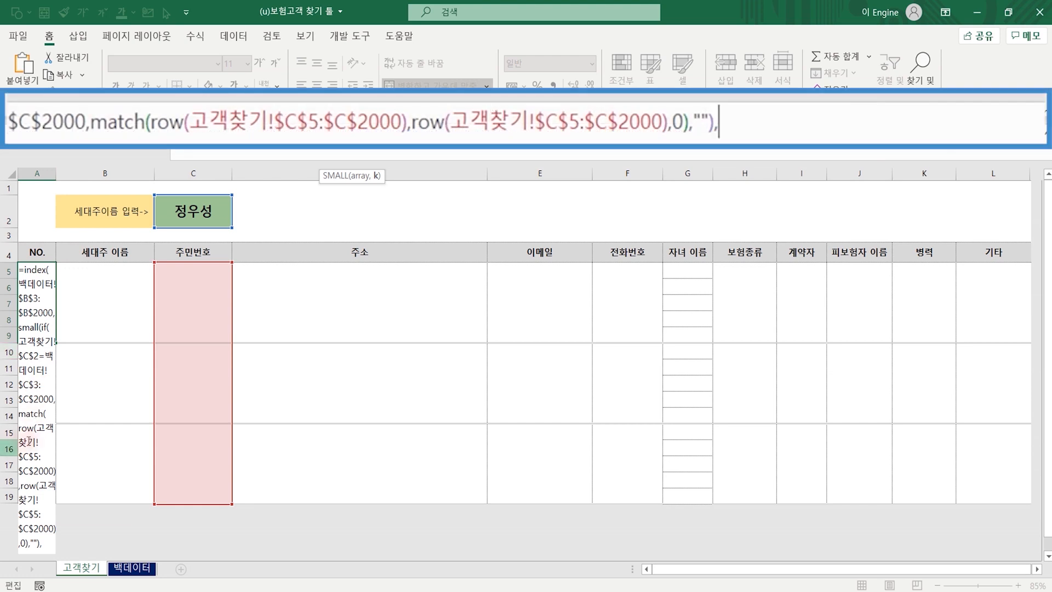
Begin SMALL's k argument with an INT function containing a nested ROWS function
type("int")
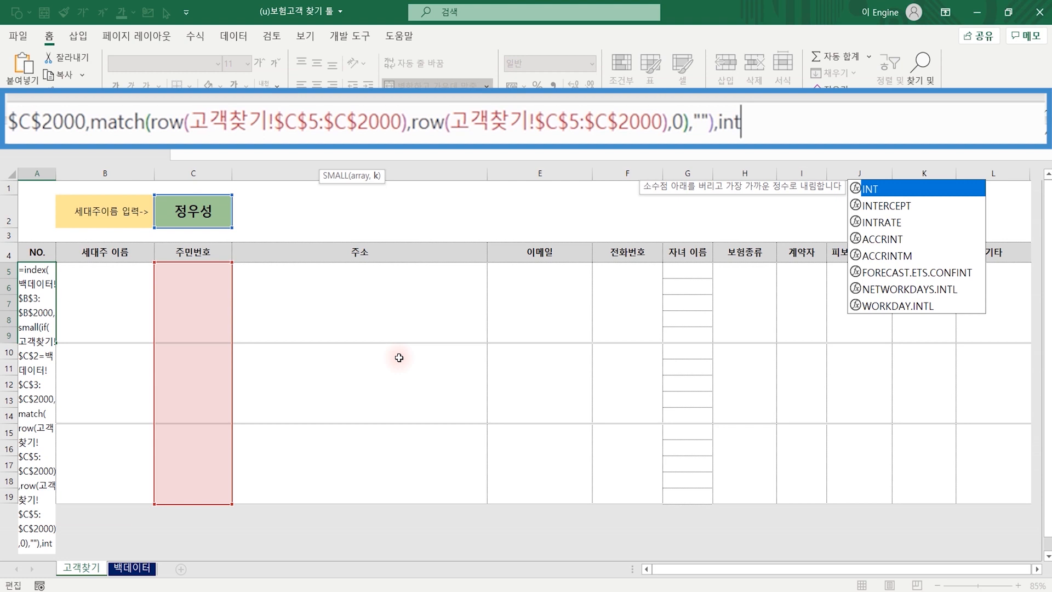
type("(")
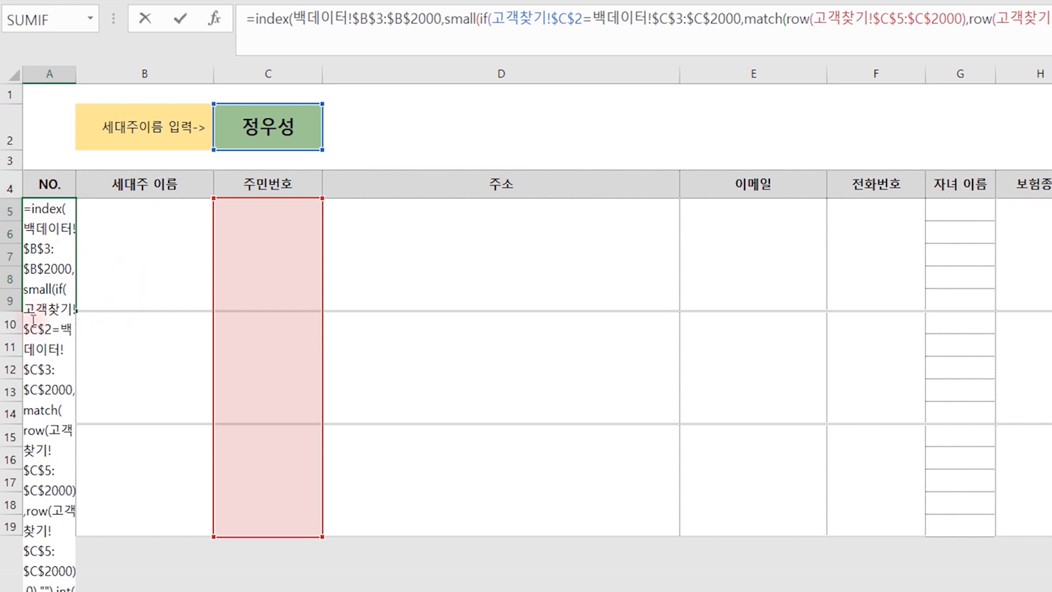
type("row")
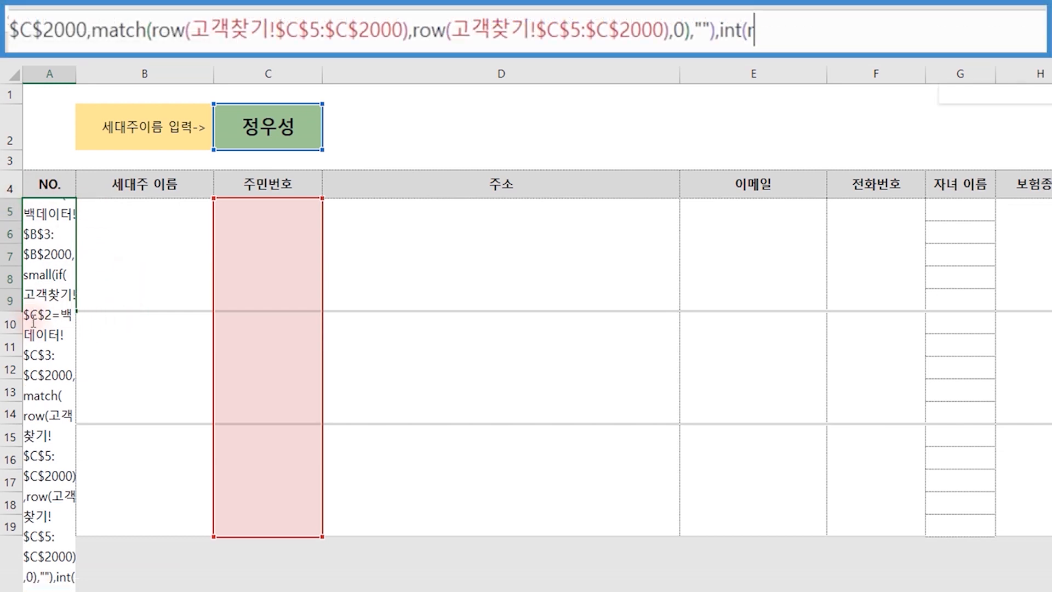
type("s")
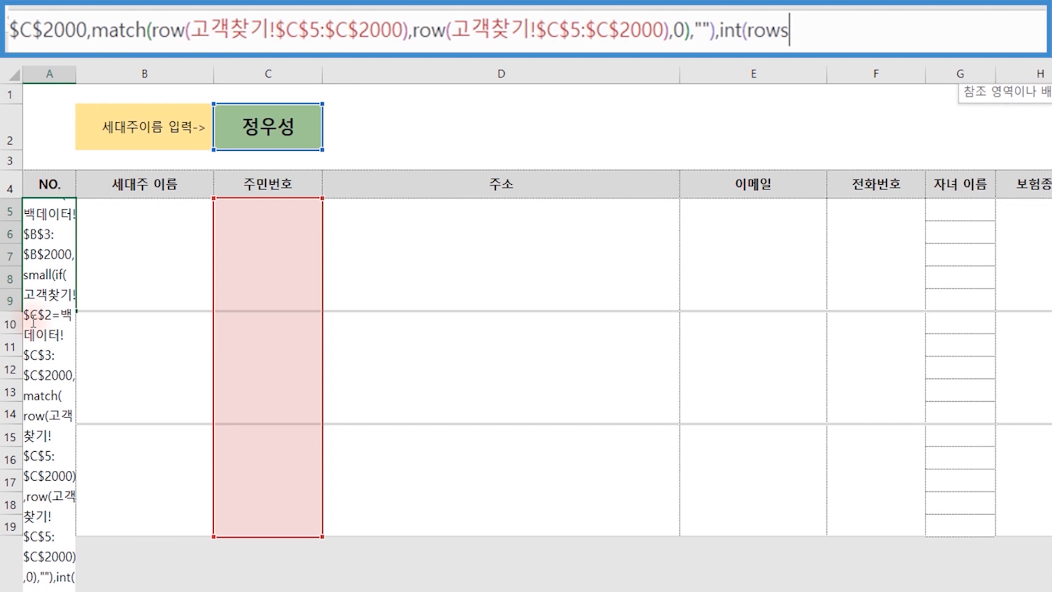
type("(")
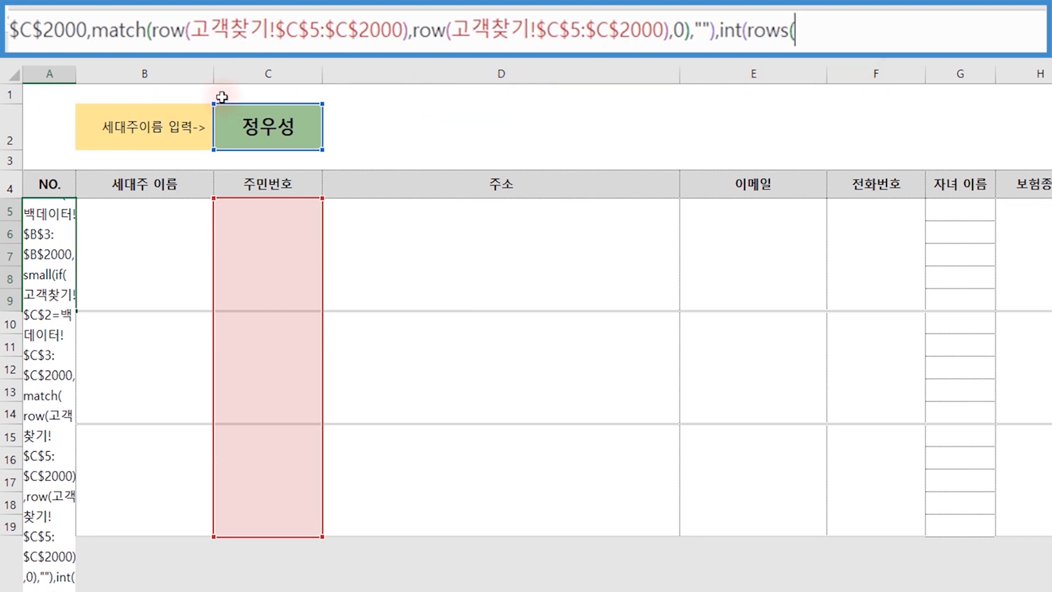
Enter the expanding range 고객찾기!$A$1:A1 in ROWS, with only its first reference absolute, and close the ROWS function
left_click(52, 93)
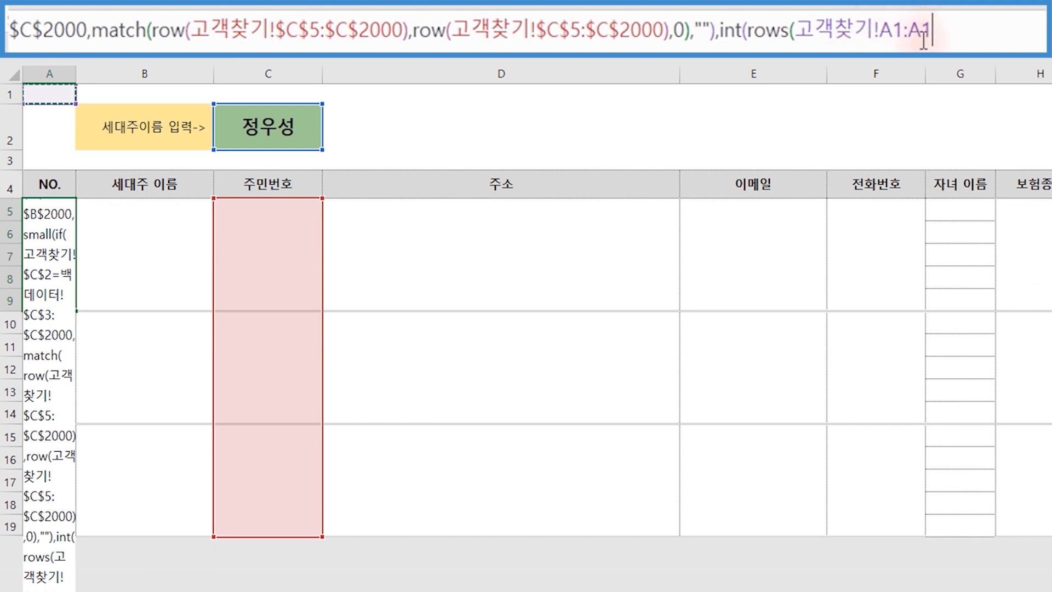
left_click(892, 31)
key("shift+End")
left_click(889, 32)
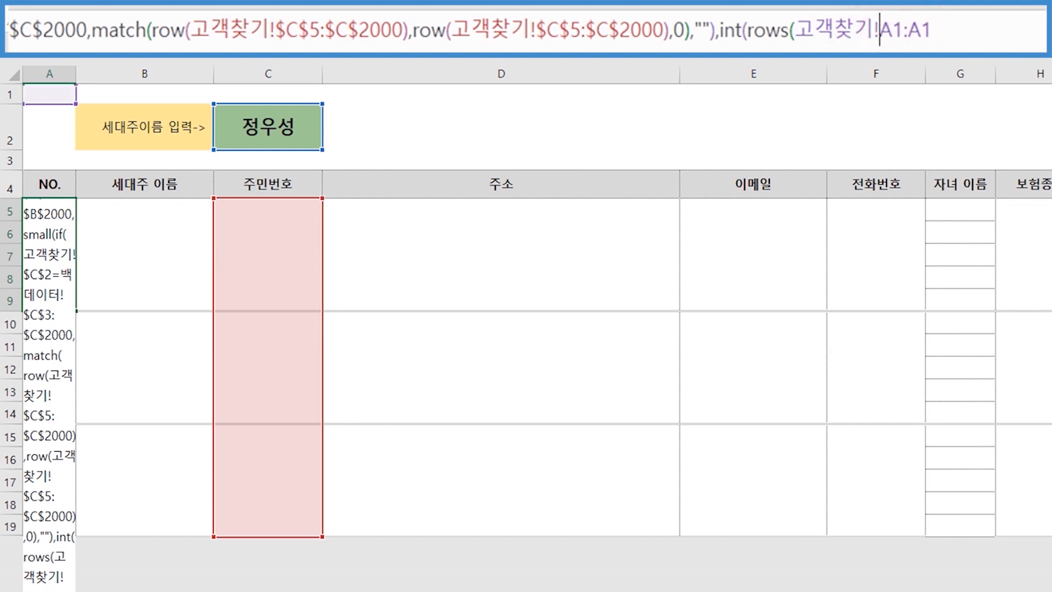
key("F4")
left_click(975, 31)
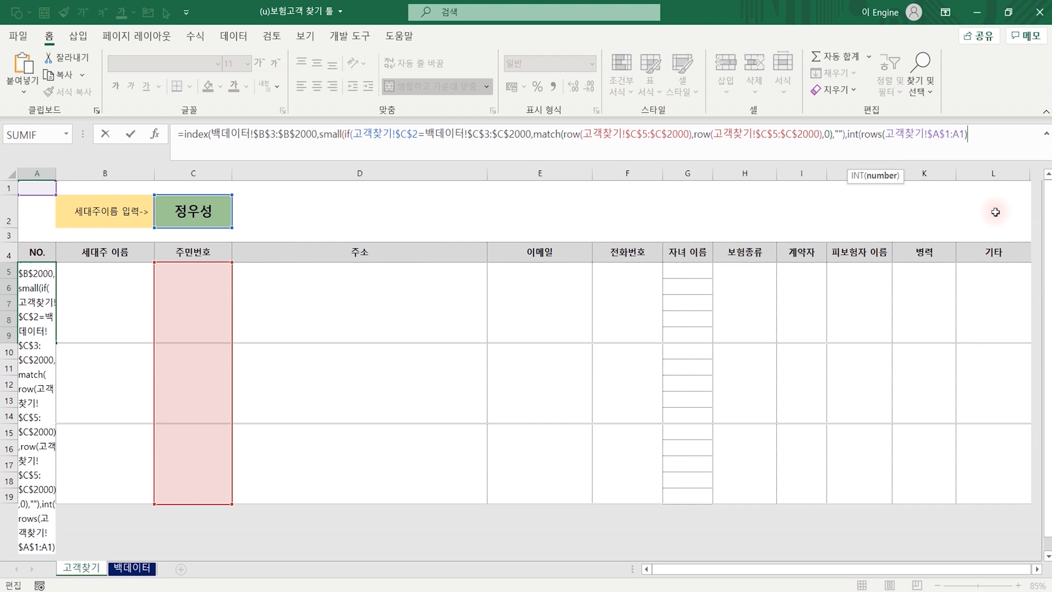
Divide the ROWS result by 5 and add 1 inside the INT function
type("/")
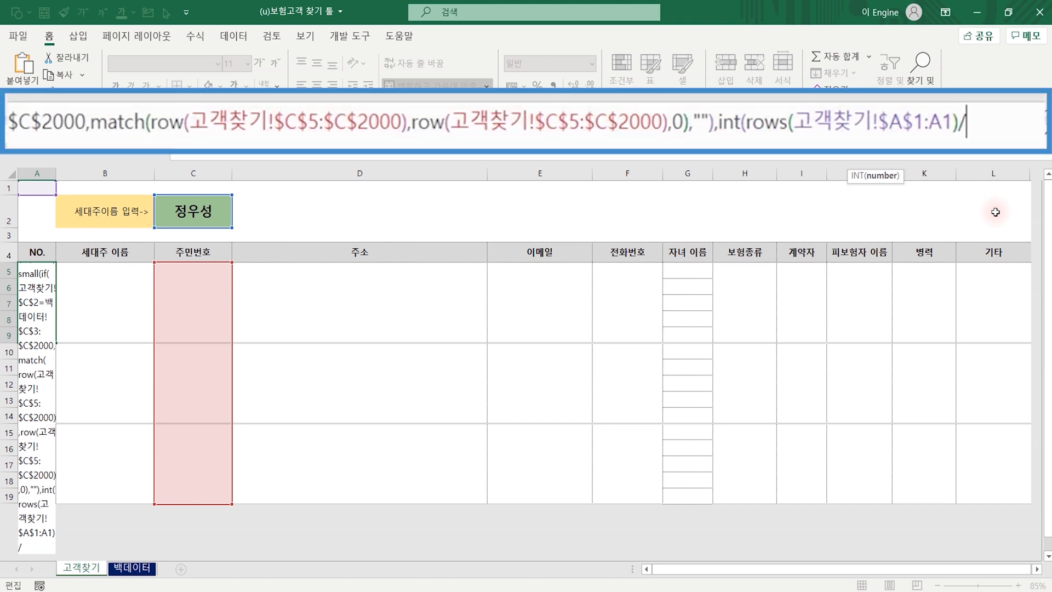
type("5")
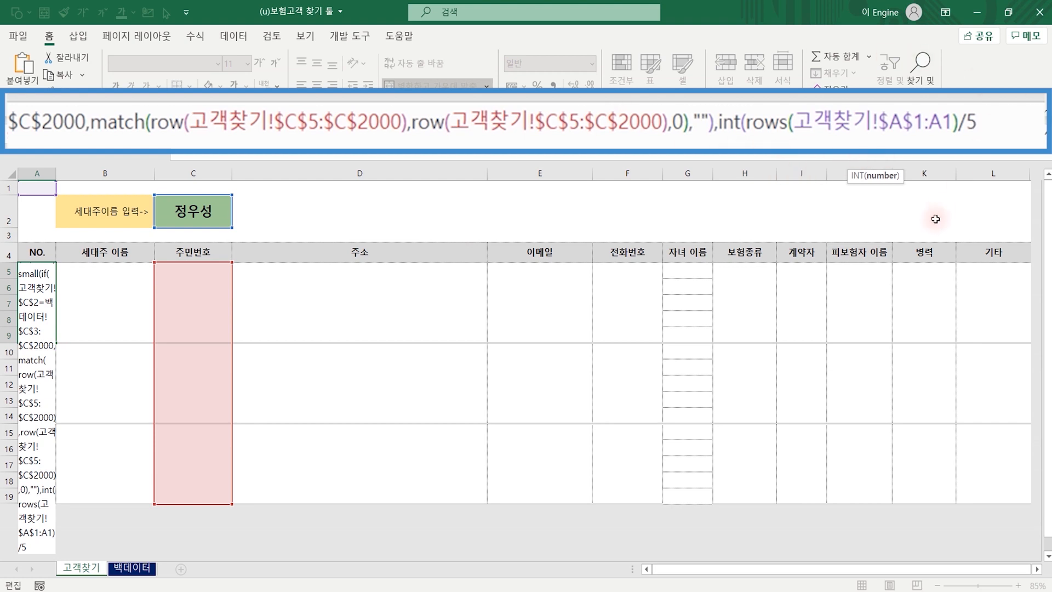
type("+1")
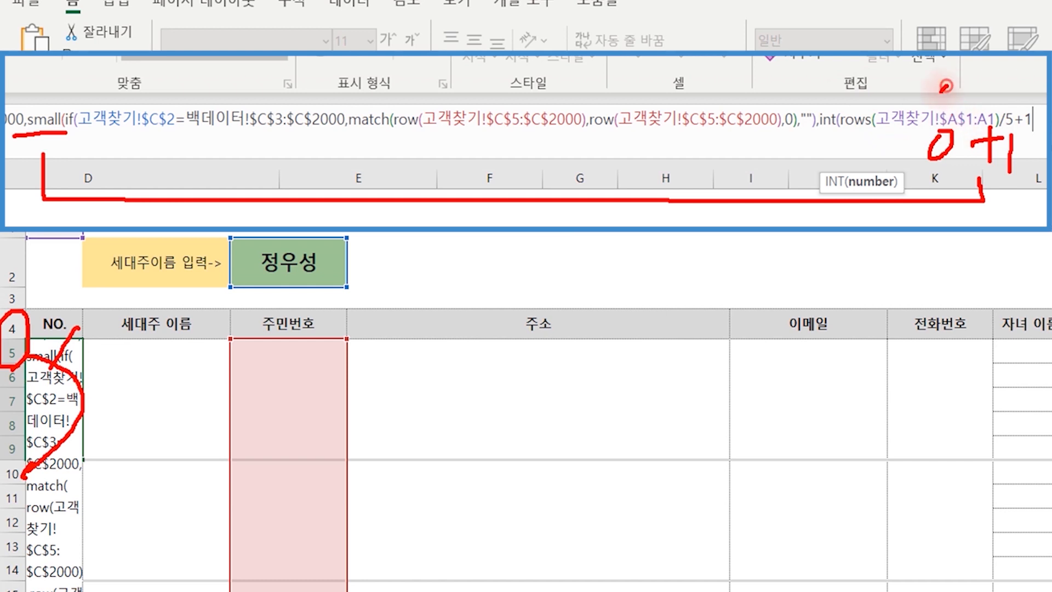
left_click_drag(945, 87, 1005, 99)
mouse_move(995, 87)
left_mouse_down()
mouse_move(996, 108)
mouse_move(1016, 111)
left_mouse_up()
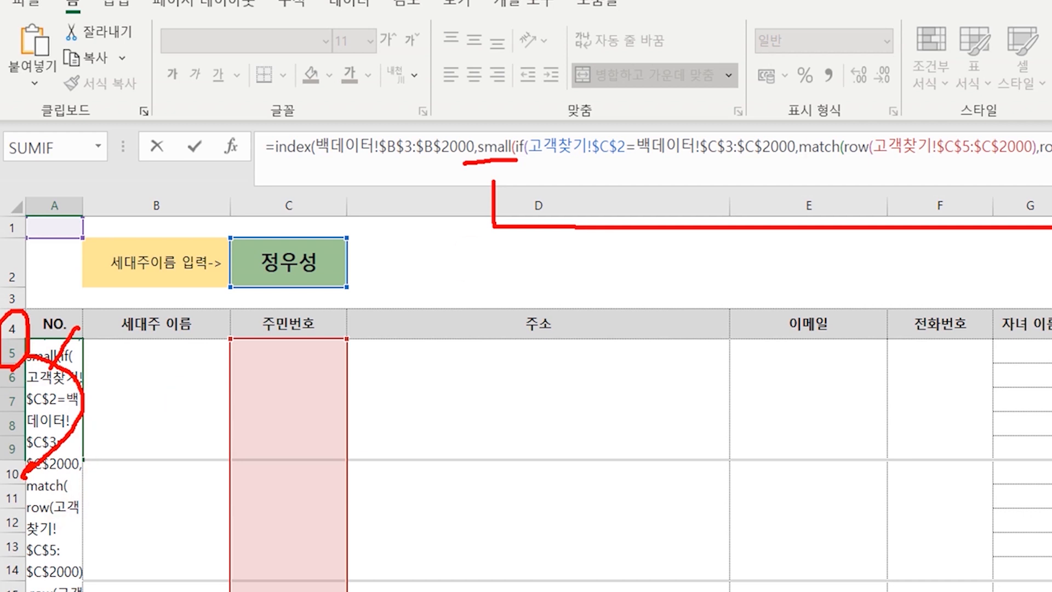
key("Escape")
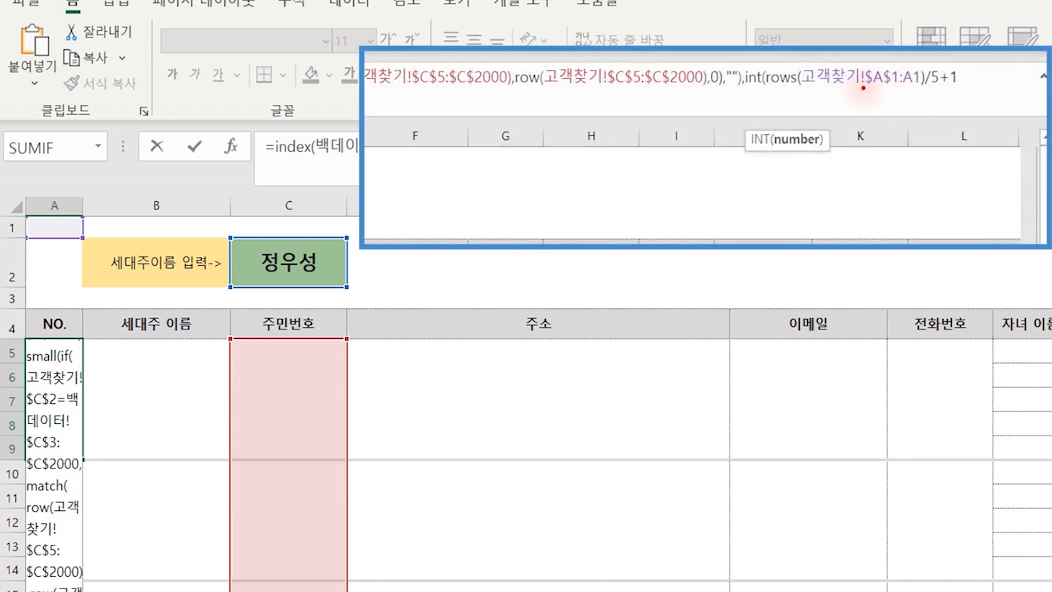
mouse_move(895, 102)
left_mouse_down()
mouse_move(904, 123)
mouse_move(911, 94)
mouse_move(921, 100)
mouse_move(889, 160)
left_mouse_up()
left_click_drag(926, 111, 908, 155)
left_click_drag(911, 122, 930, 118)
mouse_move(879, 189)
left_mouse_down()
mouse_move(959, 176)
mouse_move(915, 239)
left_mouse_up()
left_click_drag(931, 98, 967, 96)
mouse_move(965, 214)
left_mouse_down()
mouse_move(952, 219)
mouse_move(978, 216)
left_mouse_up()
left_click_drag(965, 204, 965, 234)
left_click_drag(1002, 191, 1000, 239)
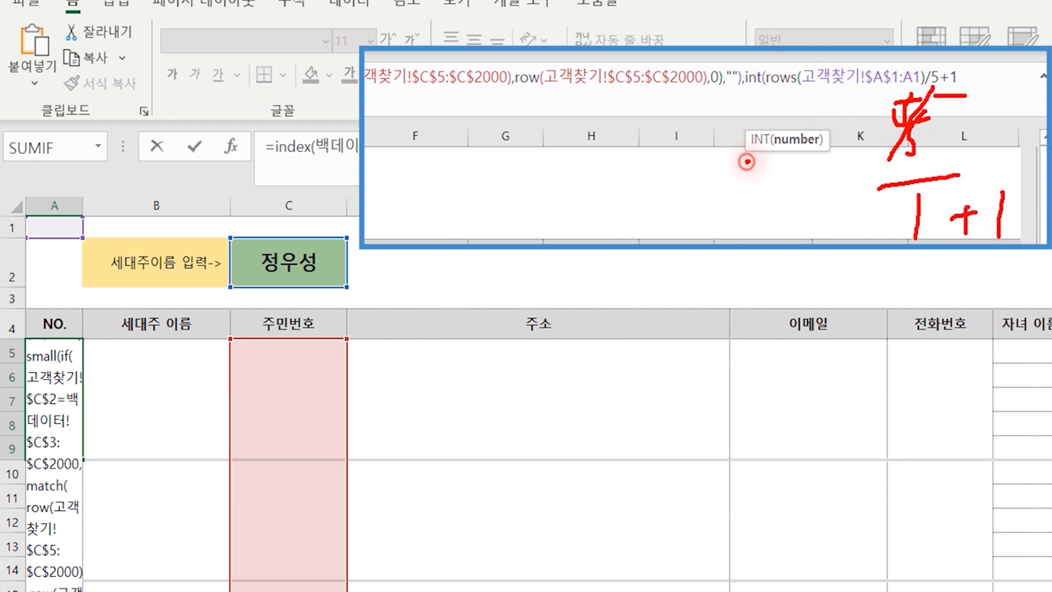
mouse_move(737, 176)
left_mouse_down()
mouse_move(742, 199)
mouse_move(775, 198)
left_mouse_up()
mouse_move(796, 183)
left_mouse_down()
mouse_move(789, 211)
mouse_move(705, 186)
mouse_move(771, 237)
left_mouse_up()
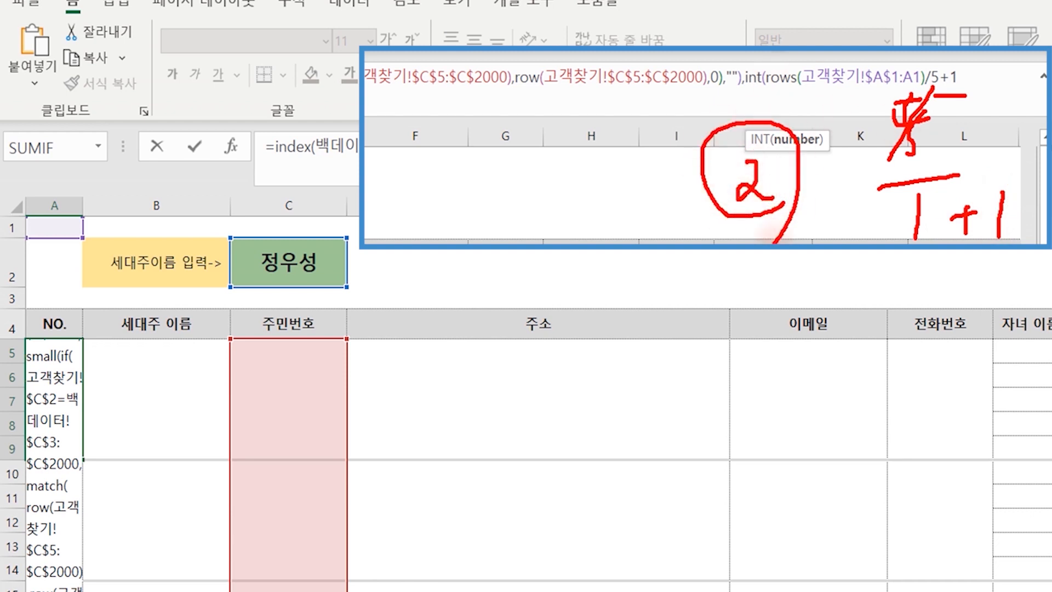
mouse_move(24, 458)
left_mouse_down()
mouse_move(4, 461)
mouse_move(35, 448)
left_mouse_up()
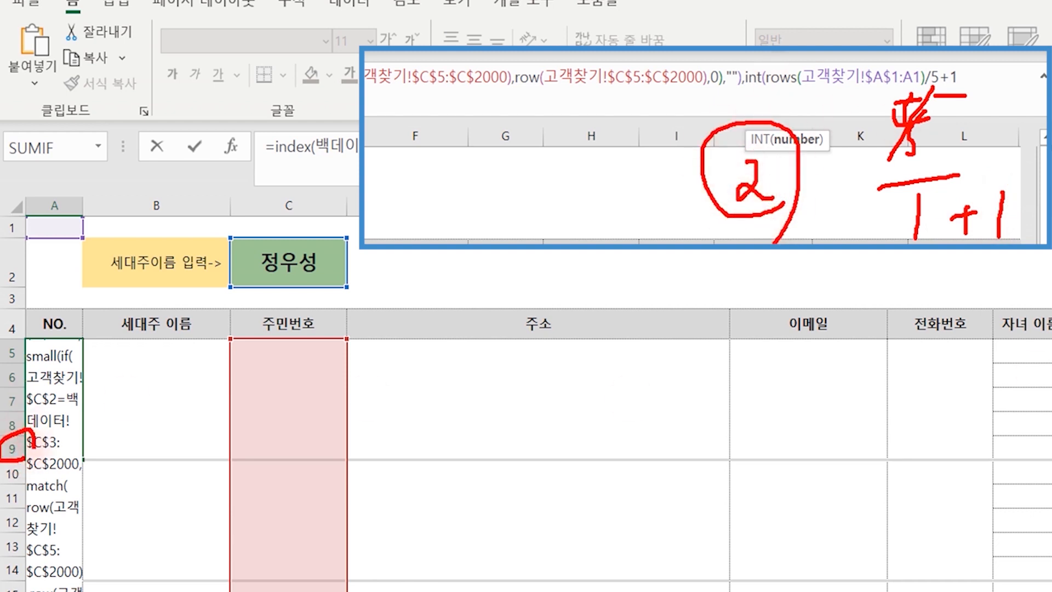
left_click_drag(267, 435, 299, 451)
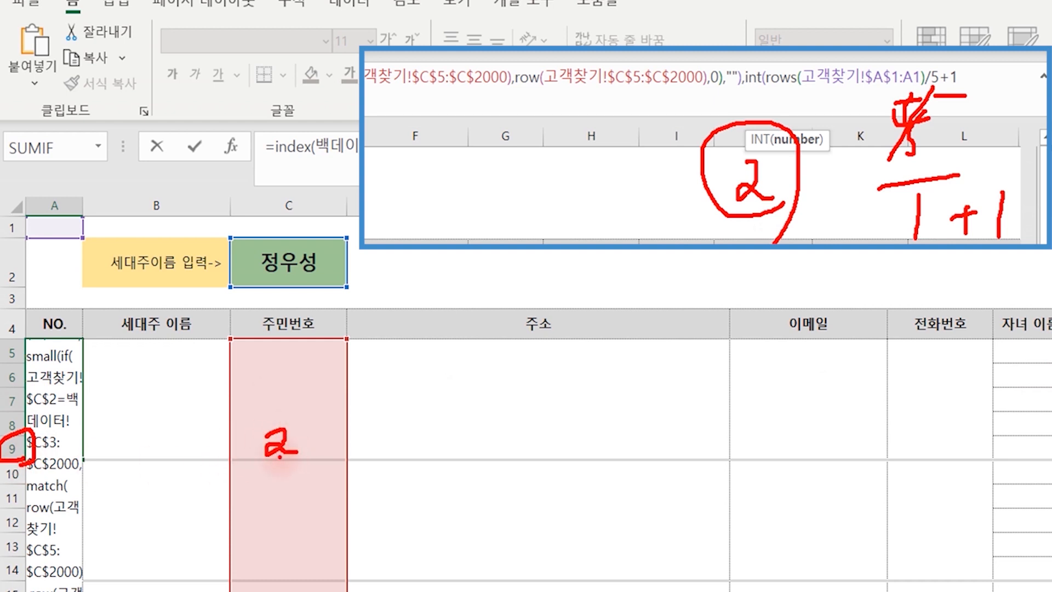
mouse_move(170, 447)
left_mouse_down()
mouse_move(183, 437)
mouse_move(183, 452)
left_mouse_up()
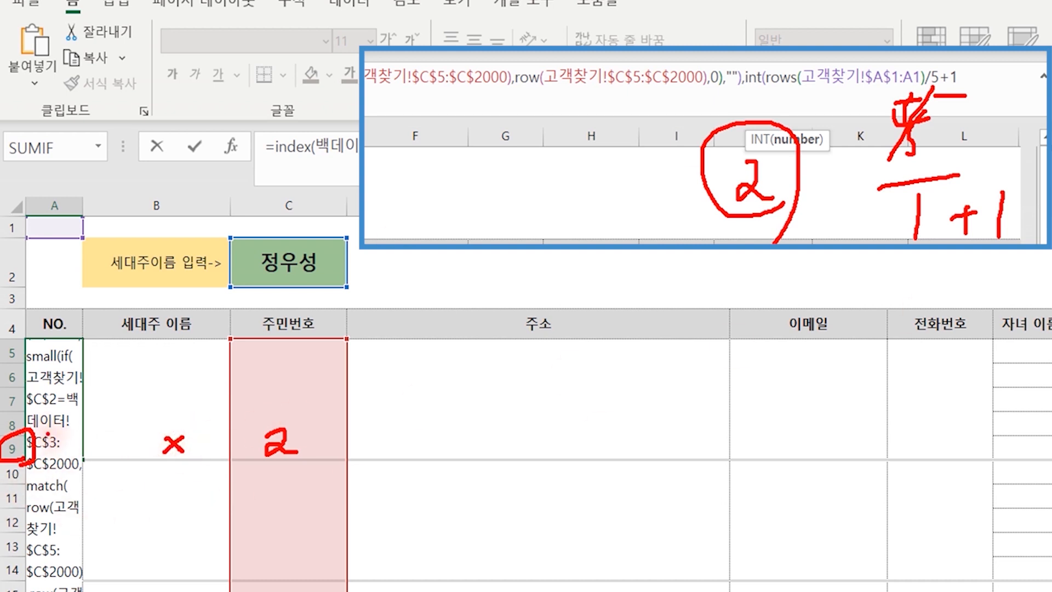
mouse_move(56, 435)
left_mouse_down()
mouse_move(67, 486)
mouse_move(110, 512)
mouse_move(38, 434)
left_mouse_up()
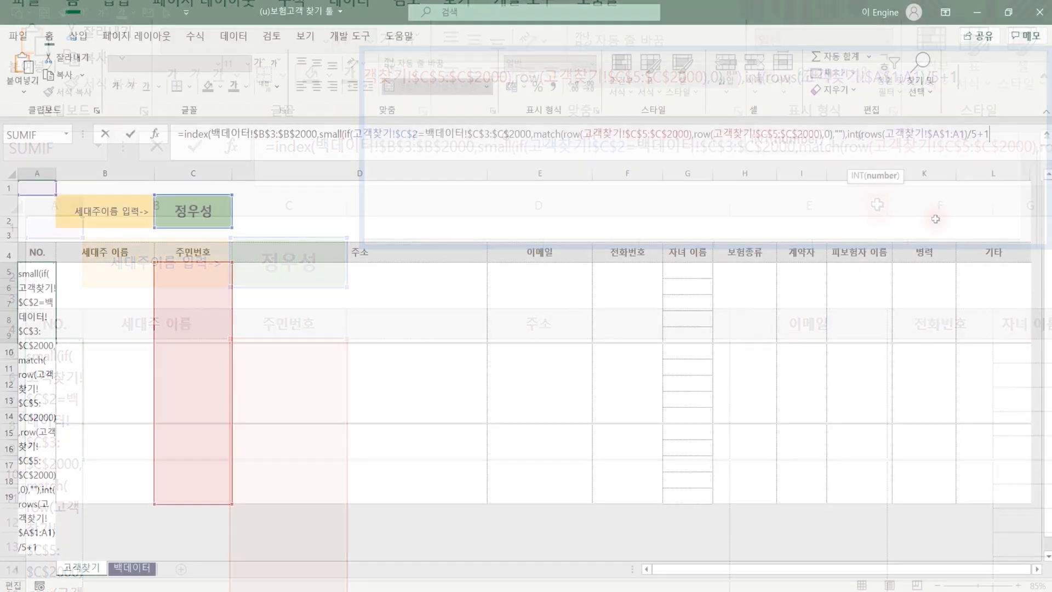
Close the INT, SMALL and INDEX functions and commit the formula in the first NO. cell
type(")")
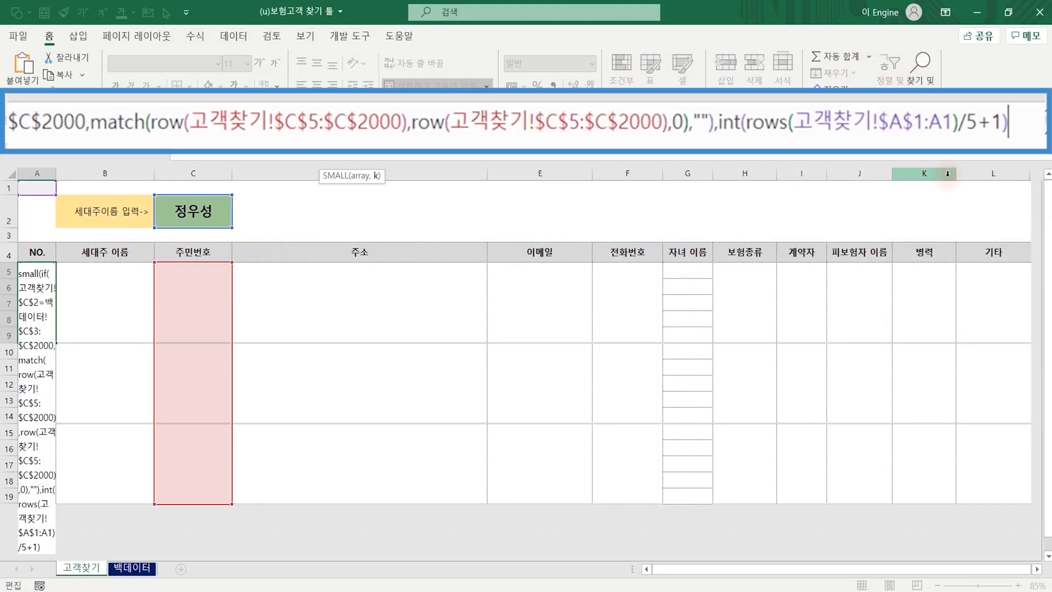
type(")")
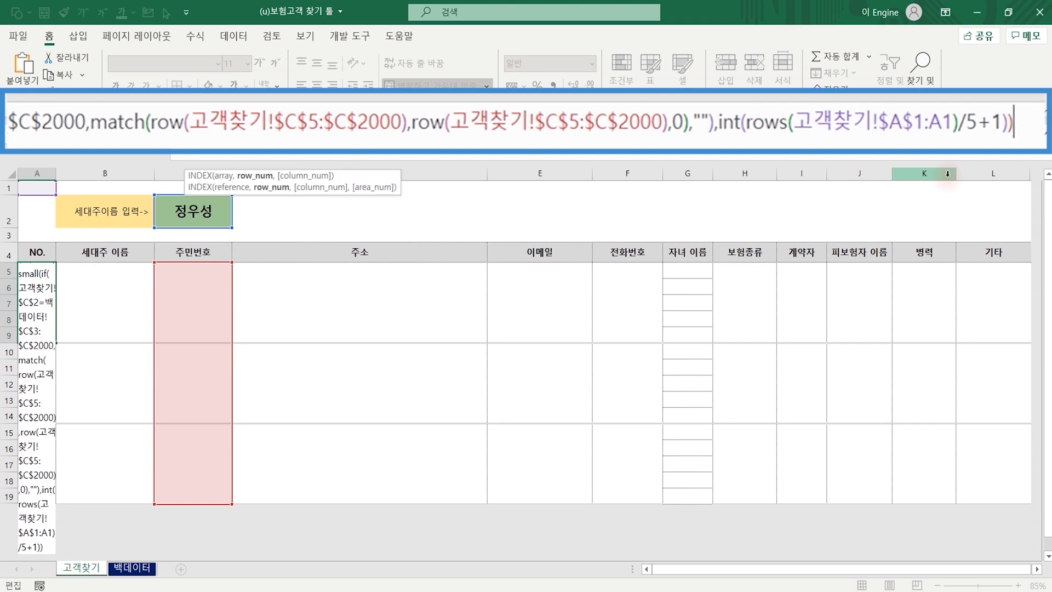
type(")")
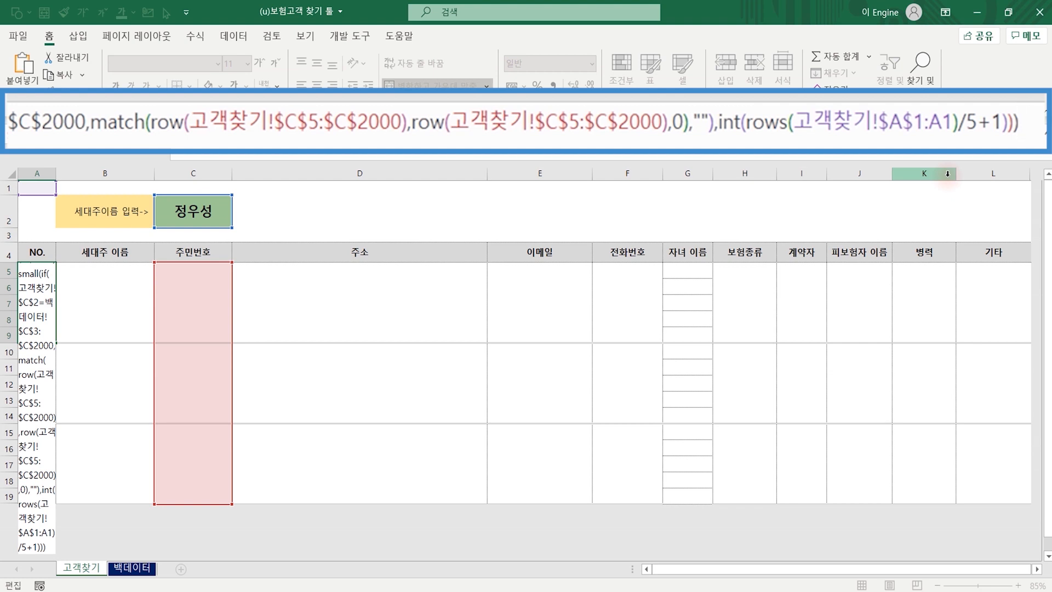
key("Return")
key("Up")
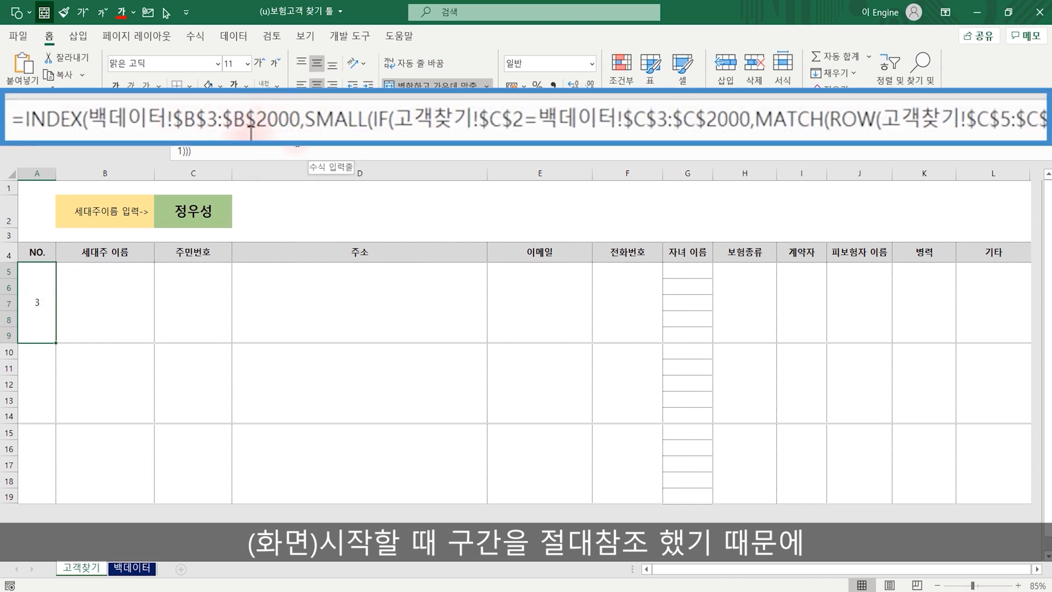
Change the INDEX array to the mixed reference 백데이터!B$3:B$2000, fixing only the rows, and commit the formula
left_click_drag(196, 117, 259, 118)
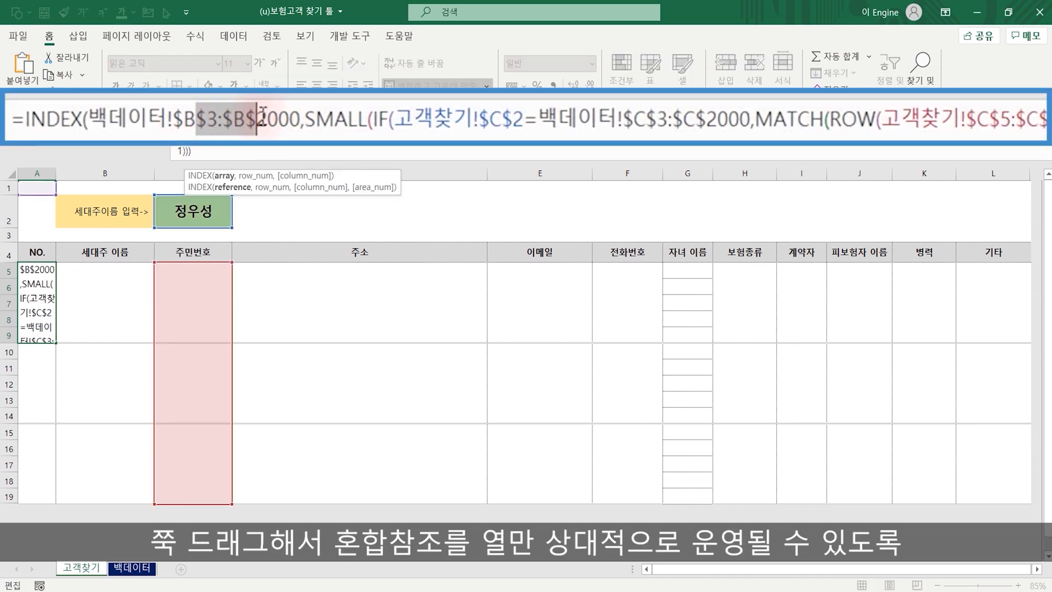
key("F4")
left_click(196, 120)
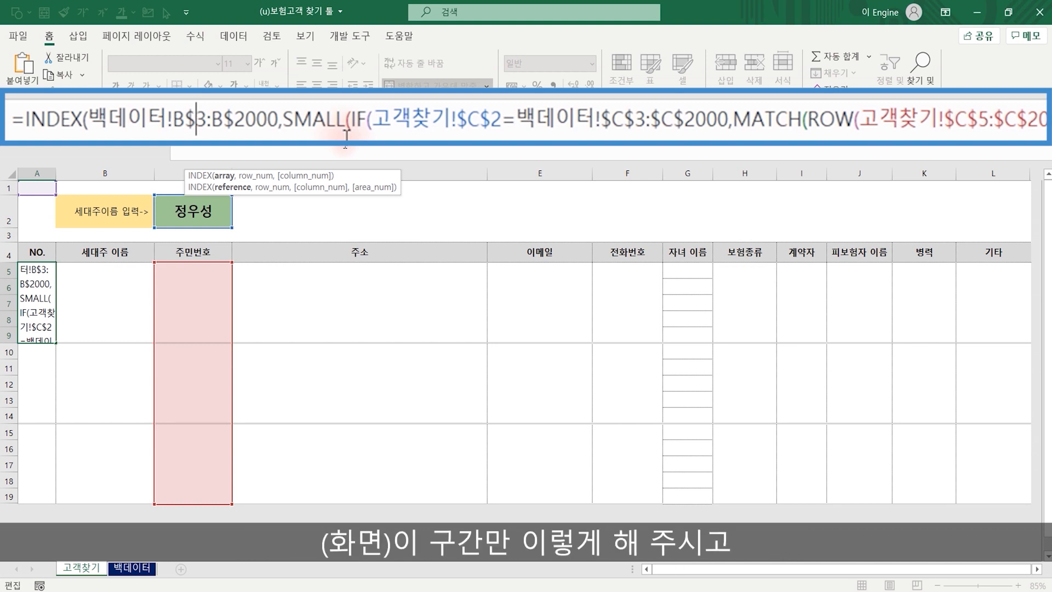
key("Return")
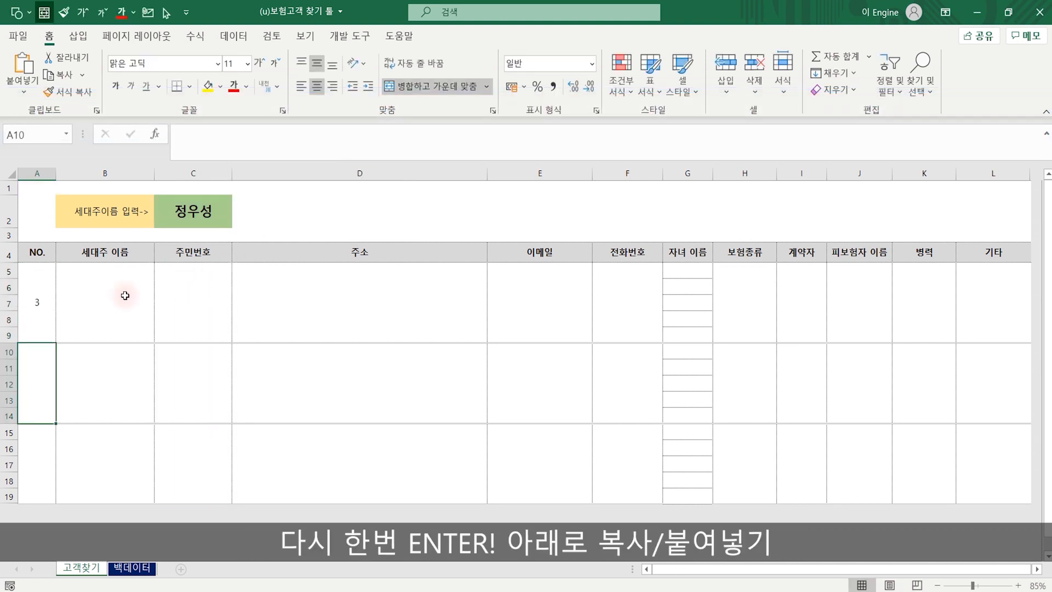
Fill the A5 formula down to row 19 and across to the 전화번호 column
left_click(45, 331)
left_click_drag(54, 341, 53, 357)
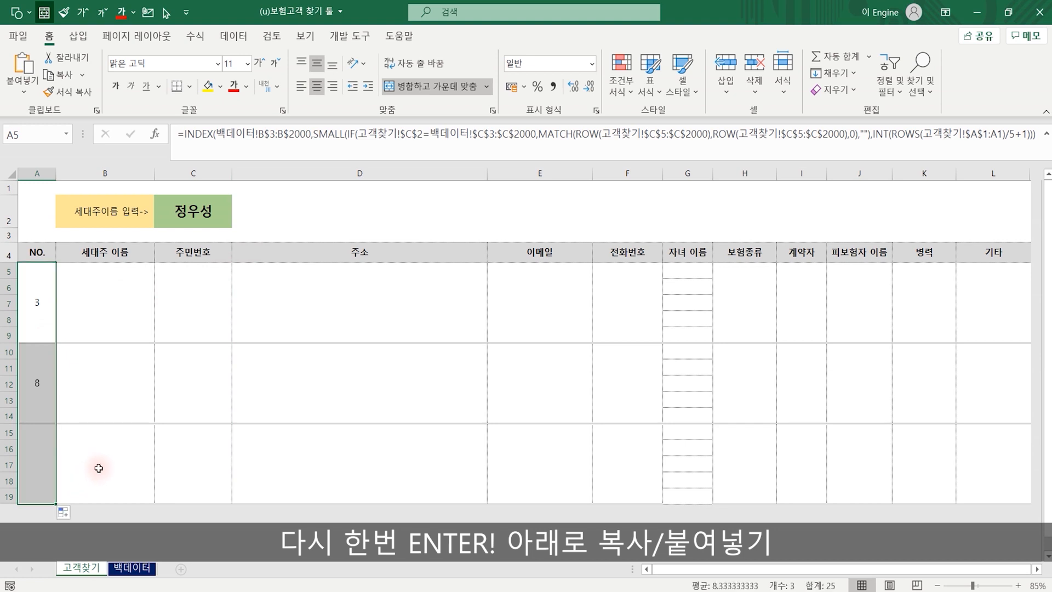
left_click_drag(57, 503, 649, 509)
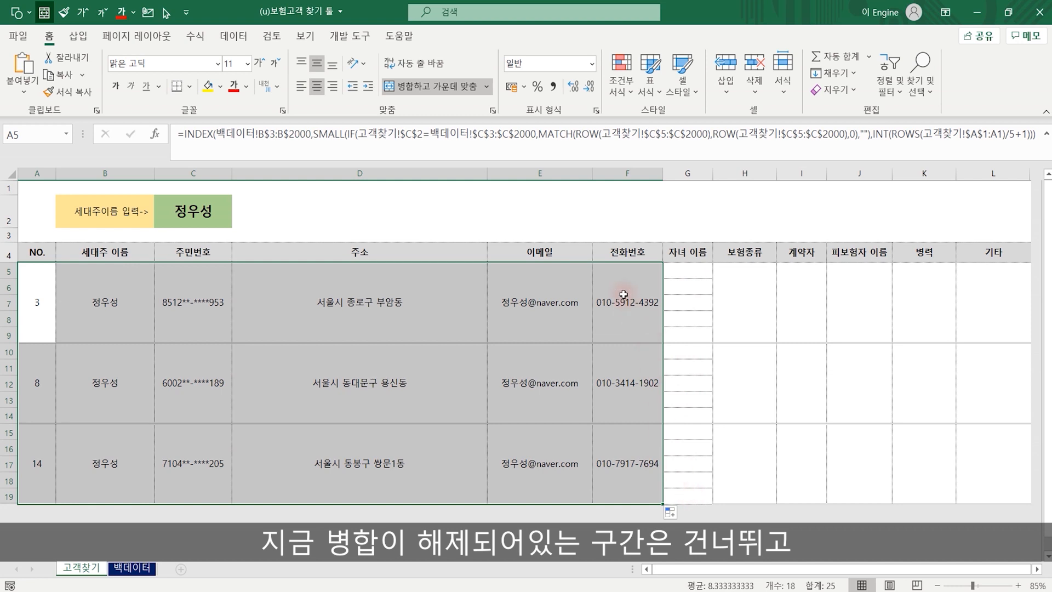
Copy the 전화번호 formulas into the 보험종류 column, skipping 자녀 이름, and fill them across to the 기타 column
left_click_drag(624, 291, 634, 460)
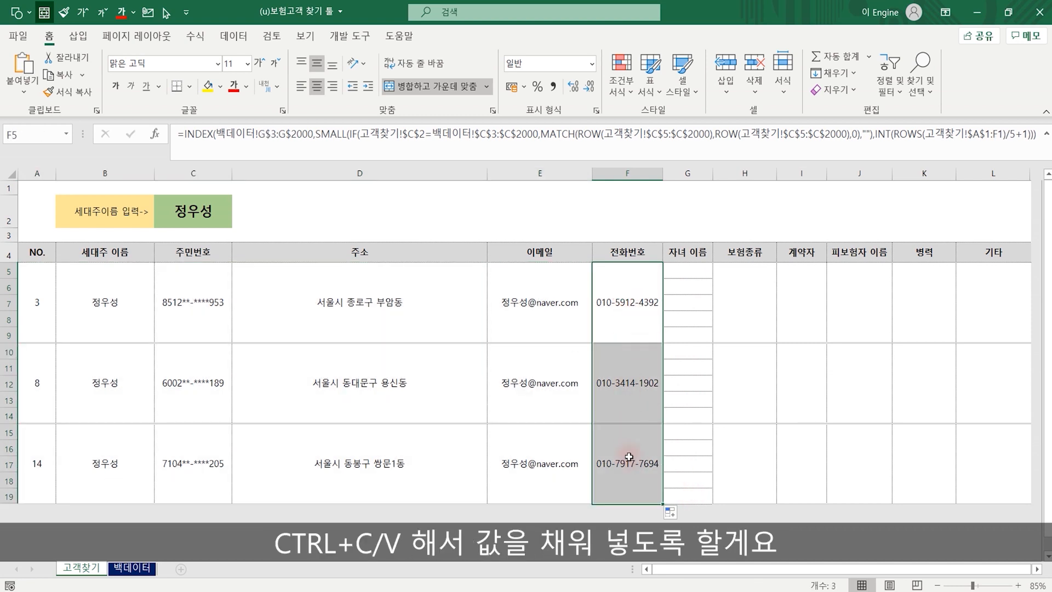
key("ctrl+c")
left_click(751, 295)
key("ctrl+v")
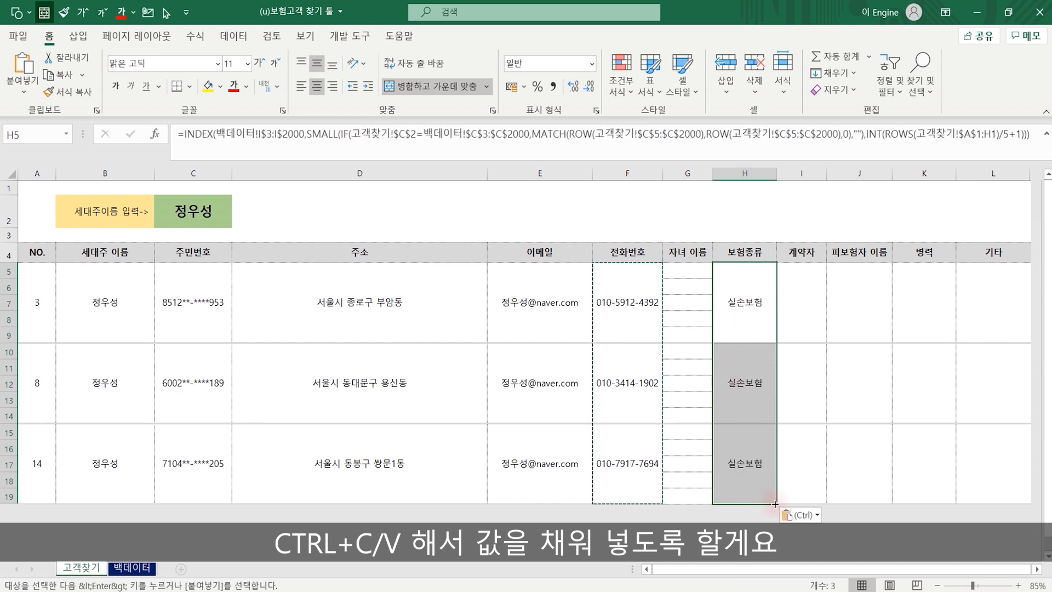
left_click_drag(776, 502, 1008, 496)
left_click_drag(863, 333, 966, 430)
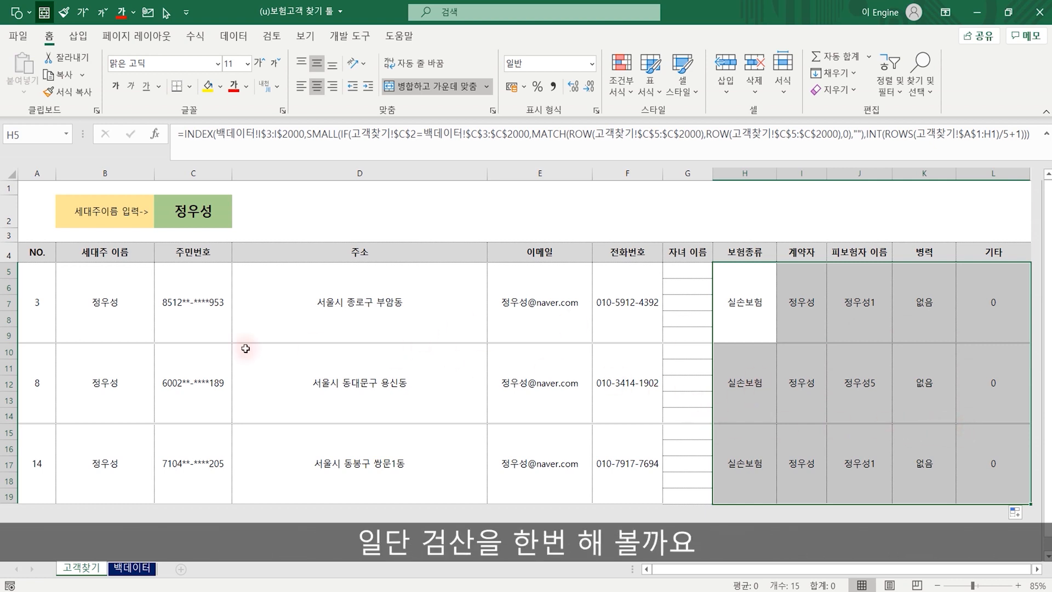
Check the returned customer numbers against the highlighted records in the 백데이터 sheet, and return to cell G5 of 고객찾기
left_click(37, 299)
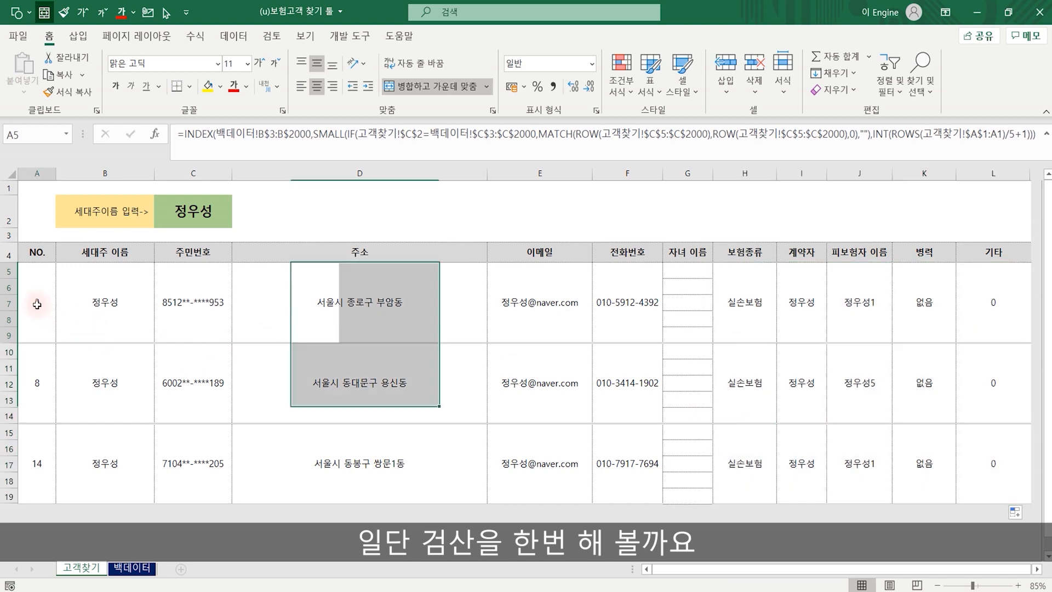
left_click(38, 384)
left_click(42, 460)
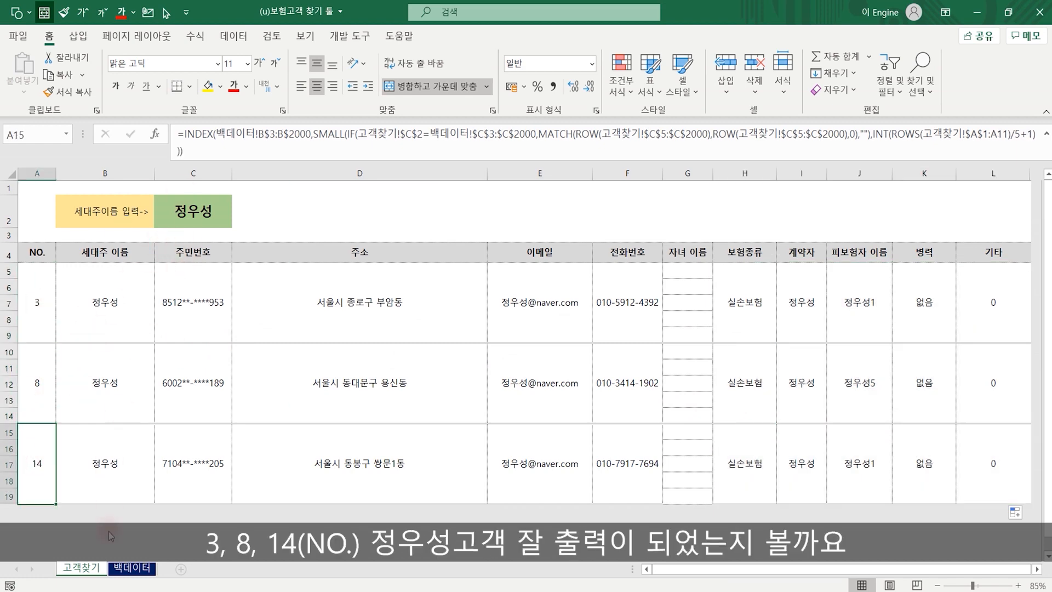
left_click(137, 571)
scroll(24, 339, "up", 18)
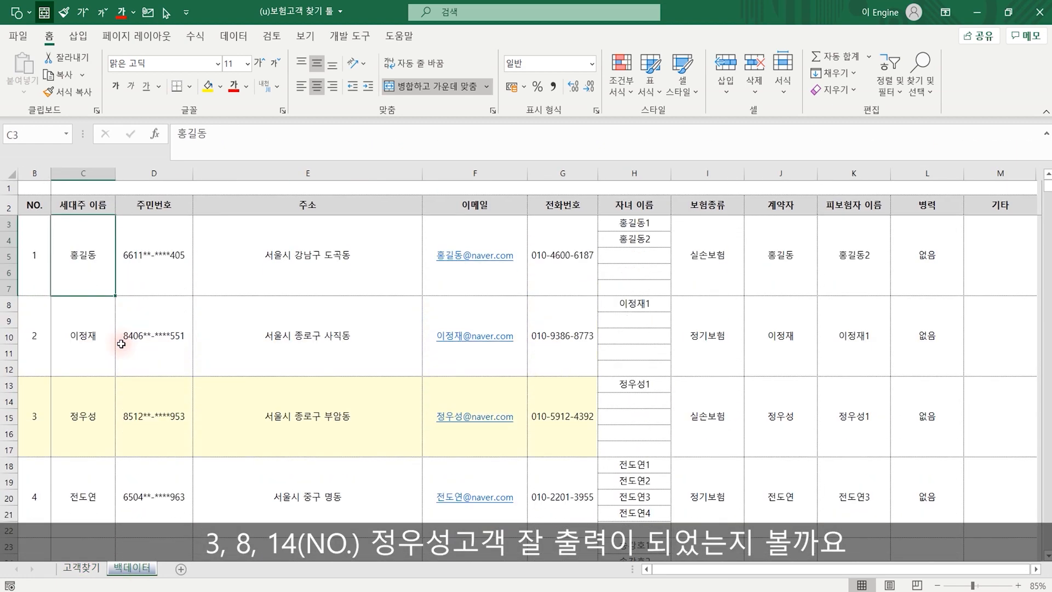
scroll(54, 404, "down", 13)
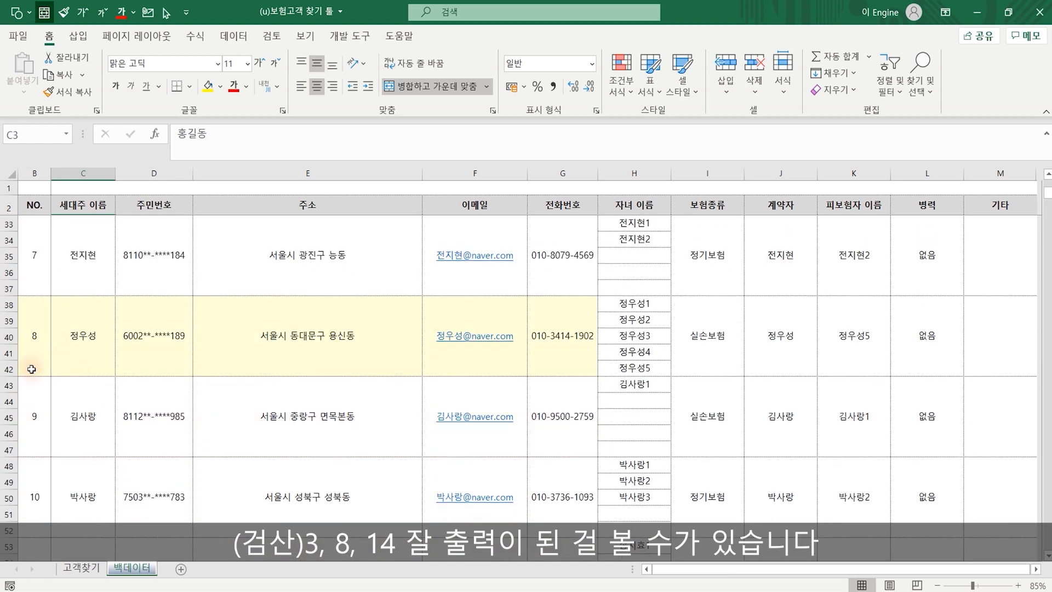
scroll(55, 388, "down", 7)
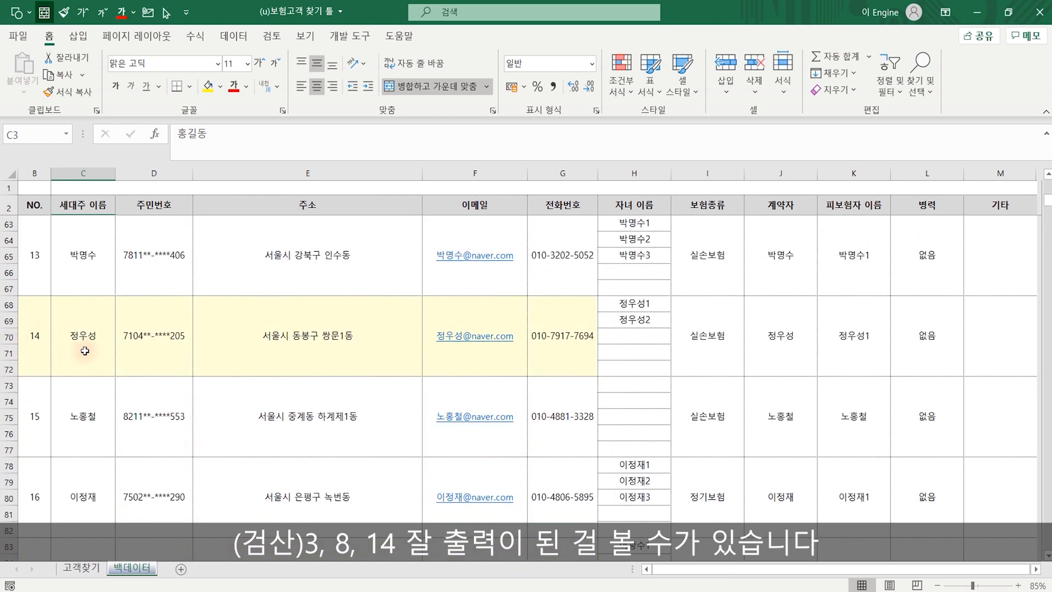
left_click(78, 568)
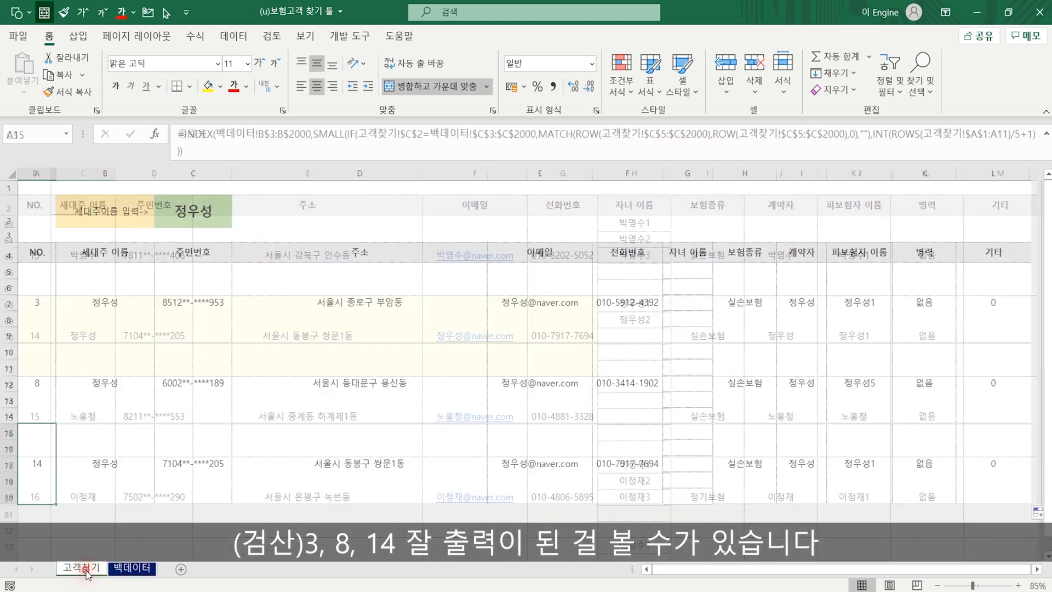
left_click(686, 272)
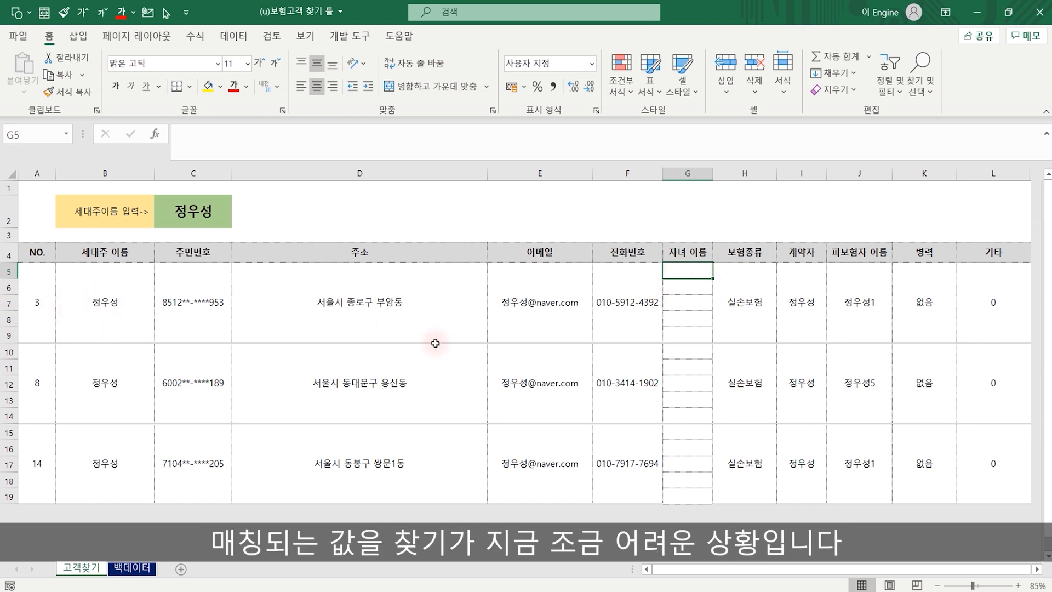
Unhide column A in the 백데이터 sheet
left_click(133, 568)
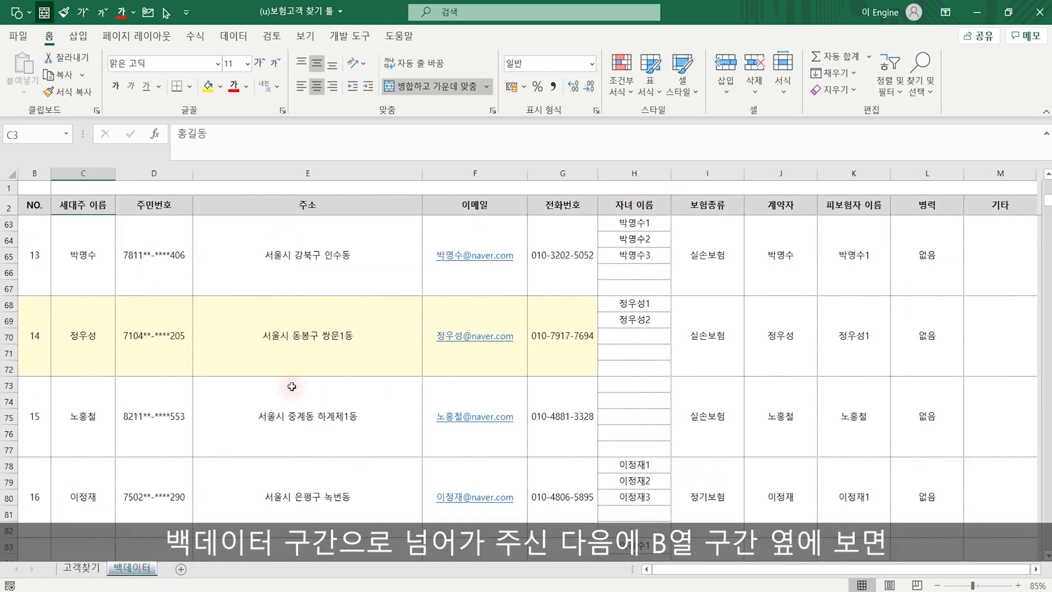
scroll(133, 412, "up", 20)
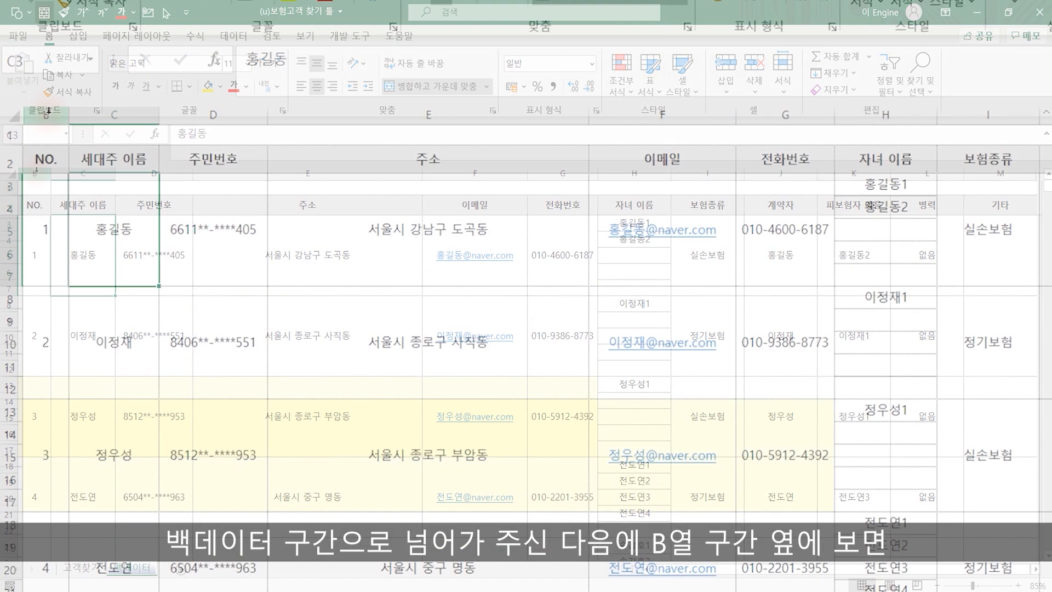
left_click(35, 174)
left_click_drag(48, 116, 16, 117)
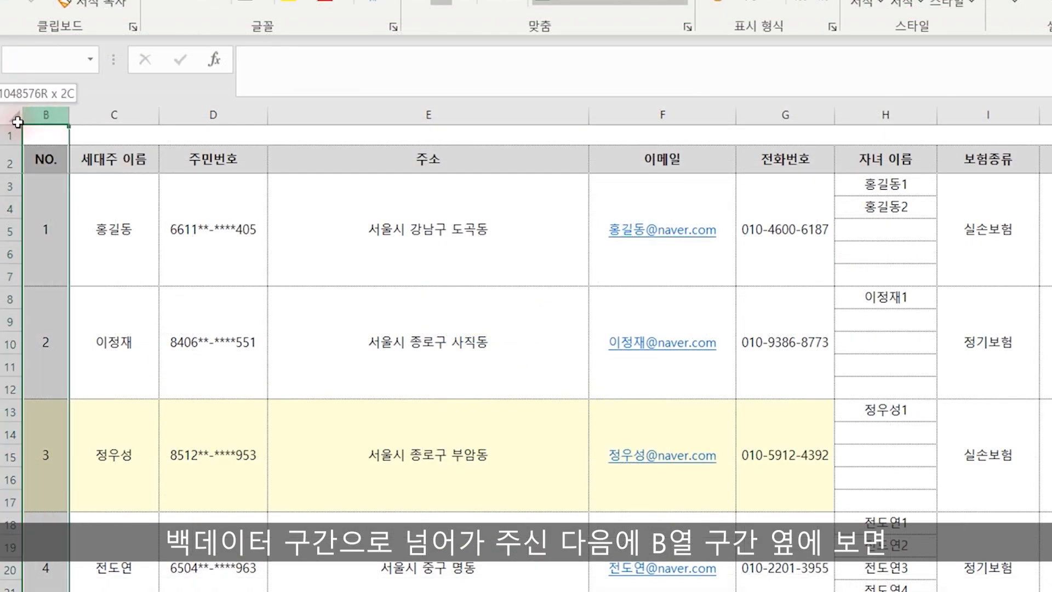
right_click(43, 173)
left_click(109, 515)
left_click(294, 364)
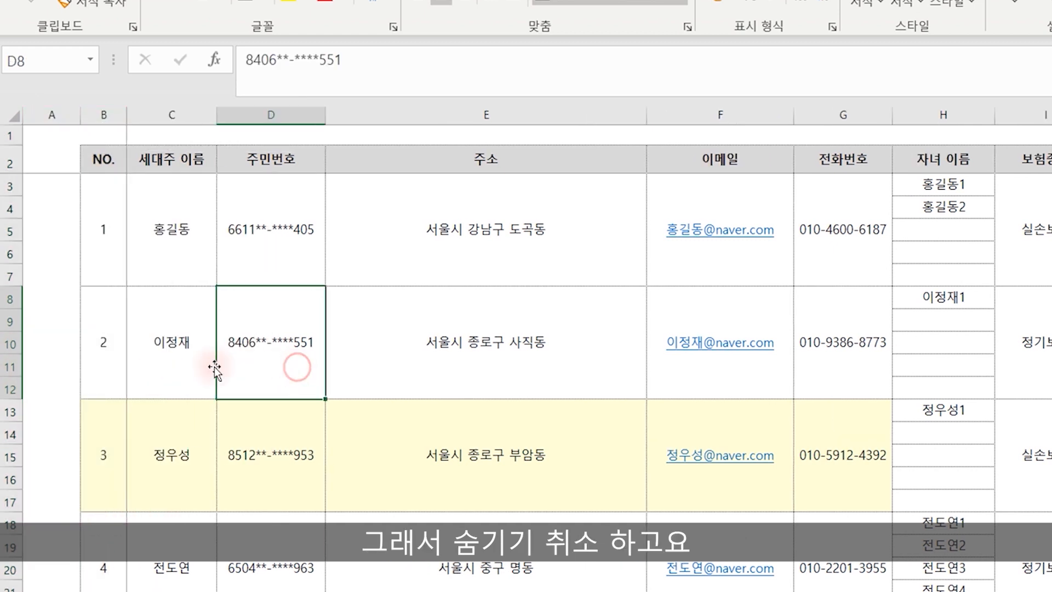
left_click_drag(58, 185, 54, 568)
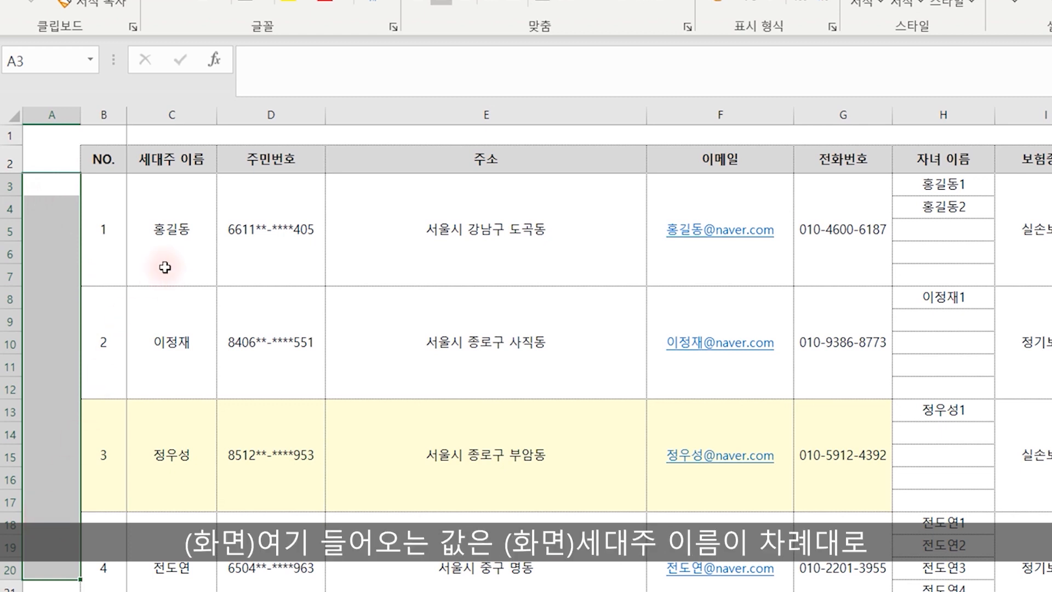
left_click(177, 233)
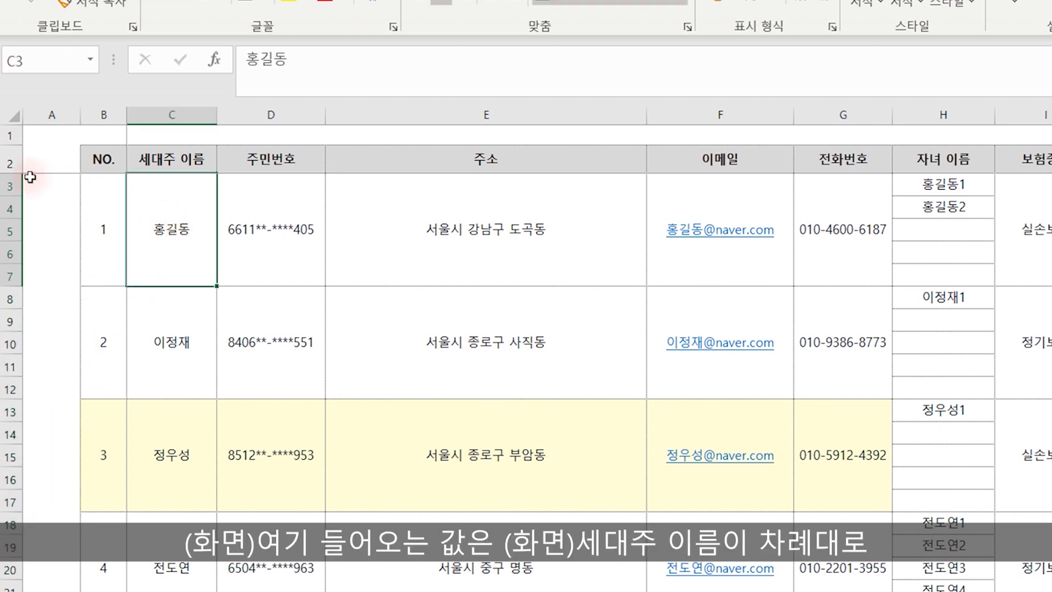
left_click(57, 190)
left_click(61, 229)
left_click(58, 275)
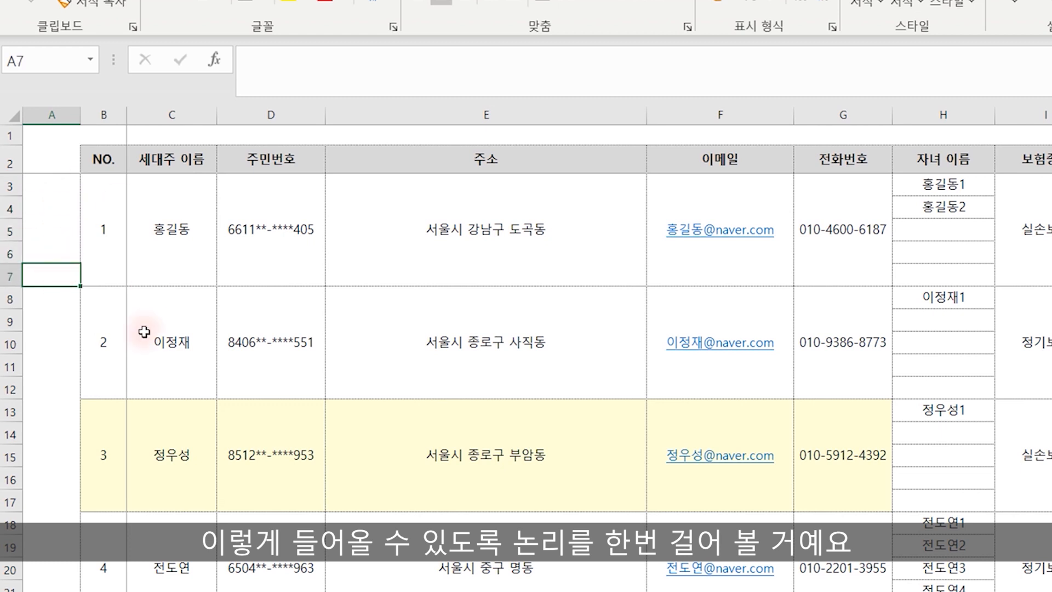
Start an INDEX formula in A3 using the 세대주 이름 range C3:C22 as its array
left_click(52, 185)
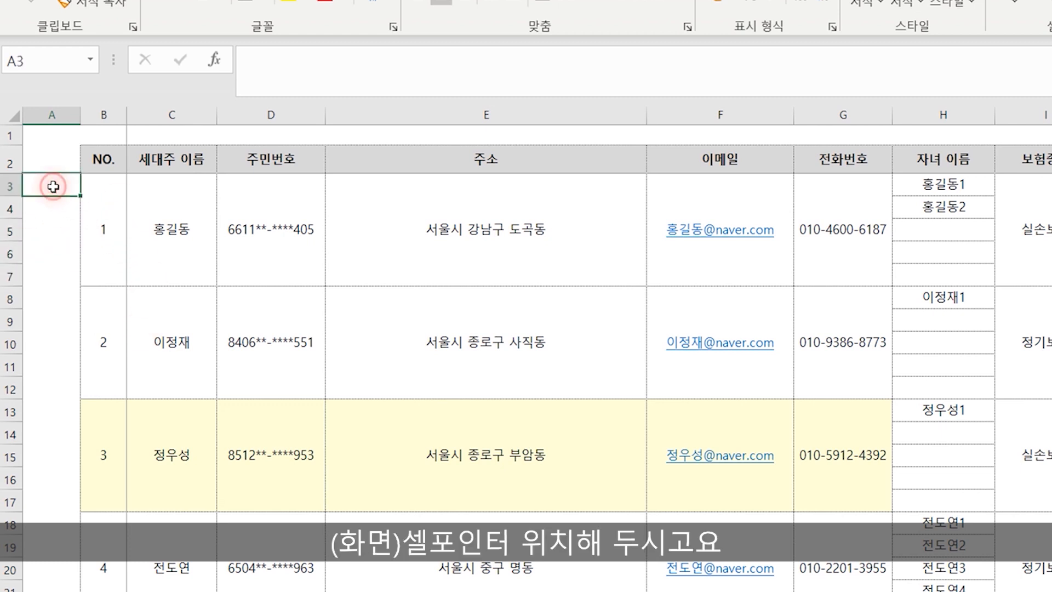
type("=")
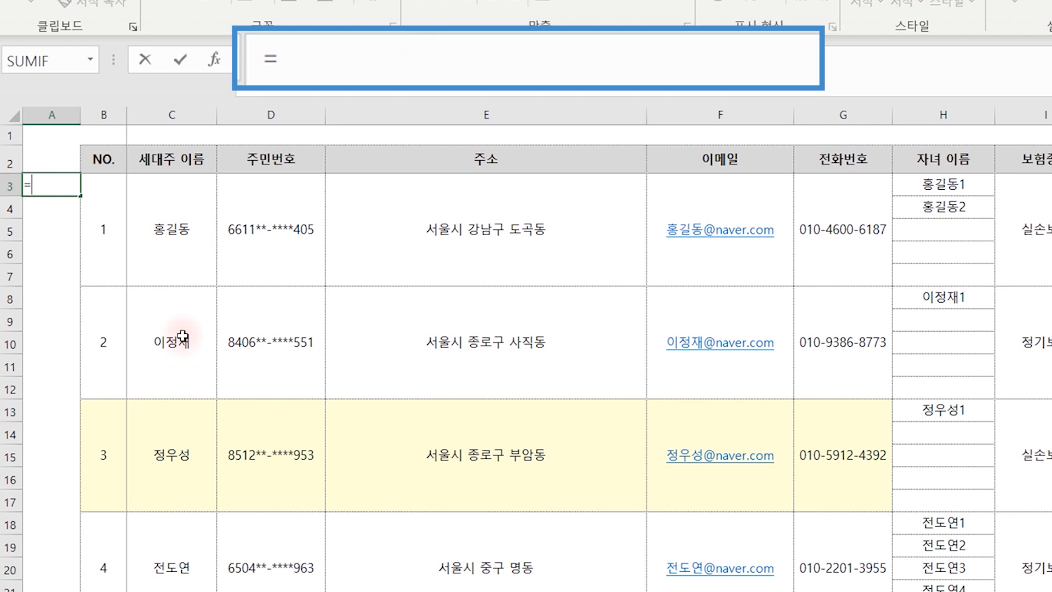
type("inde")
key("Tab")
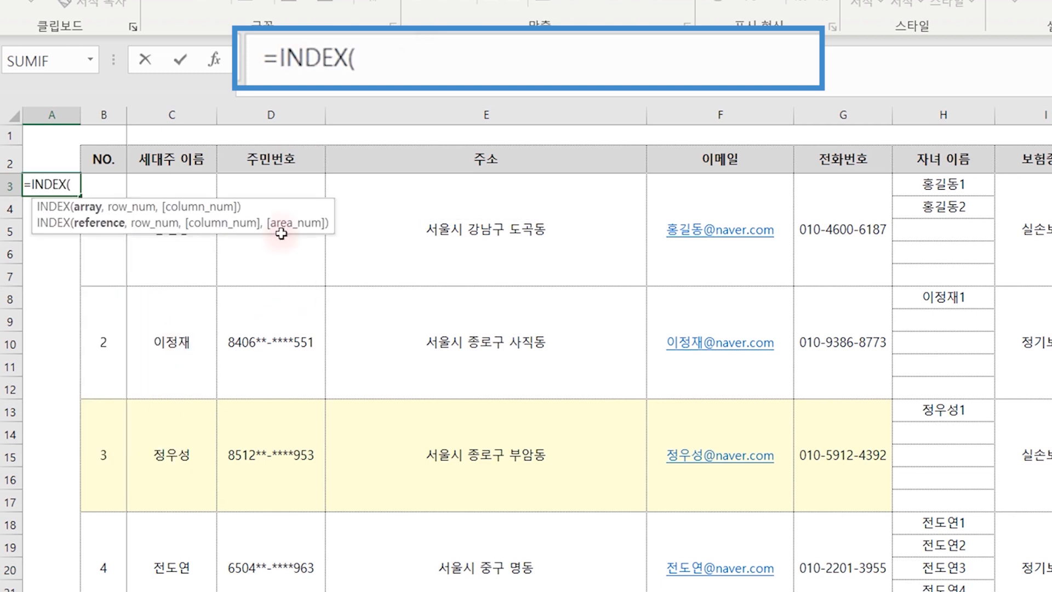
left_click_drag(281, 233, 531, 125)
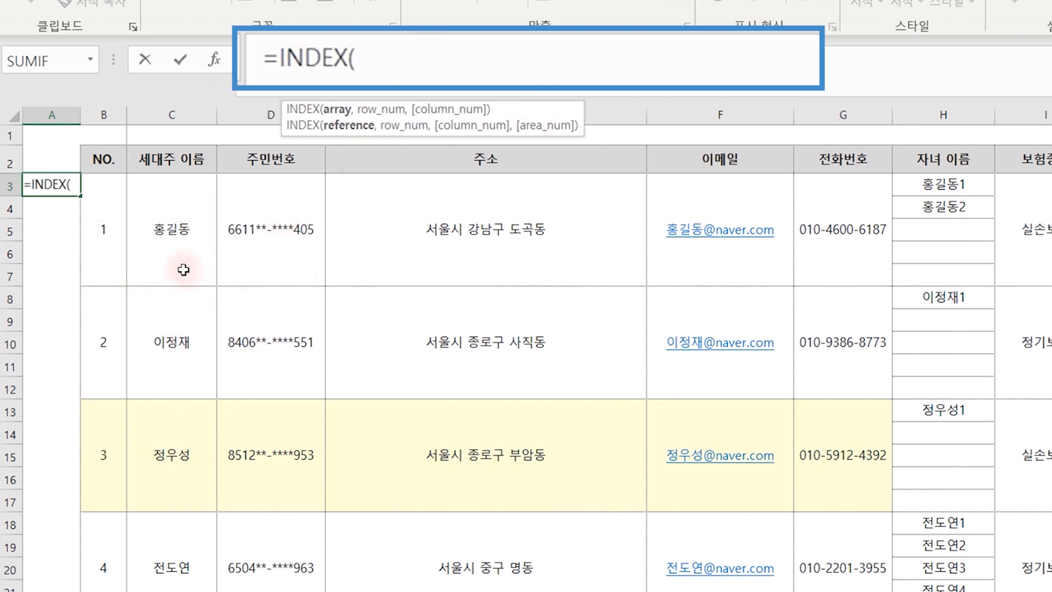
left_click_drag(179, 228, 166, 545)
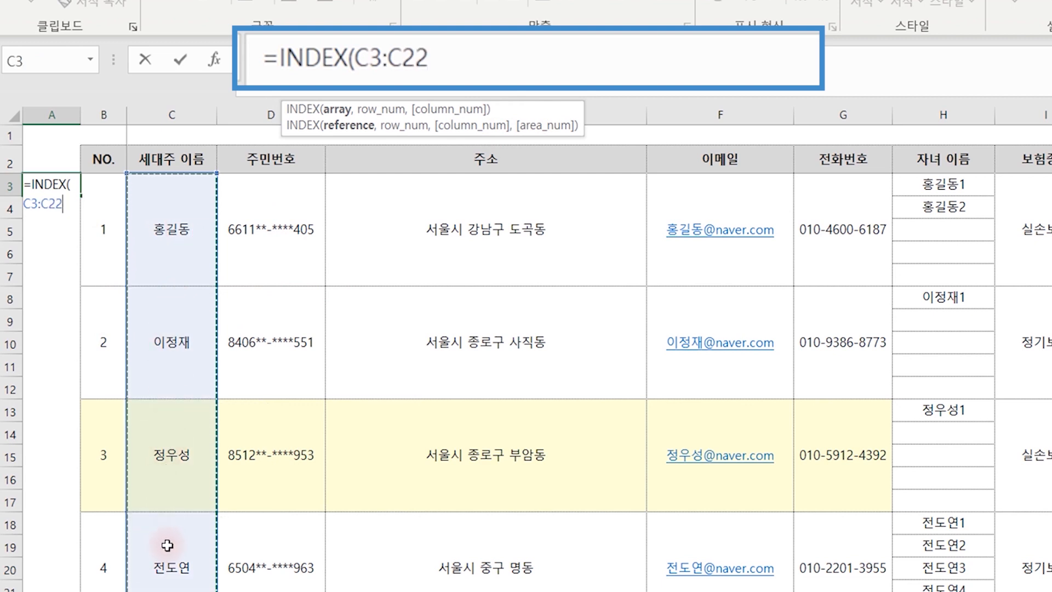
Extend the INDEX array to row 2000 as the absolute range $C$3:$C$2000 and begin the row number argument
left_click(466, 58)
key("BackSpace")
type("000")
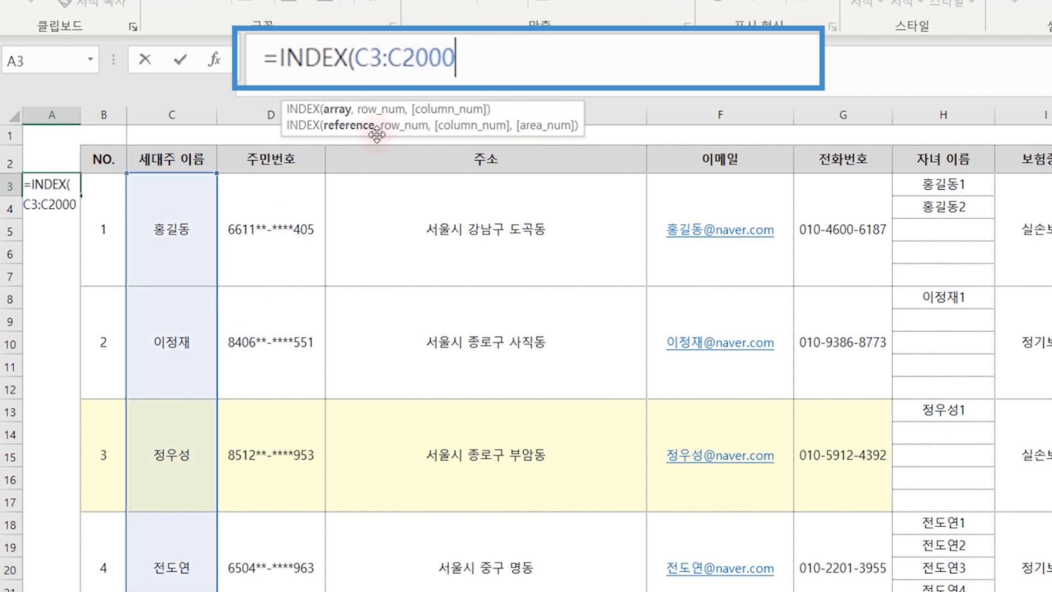
left_click_drag(368, 56, 442, 57)
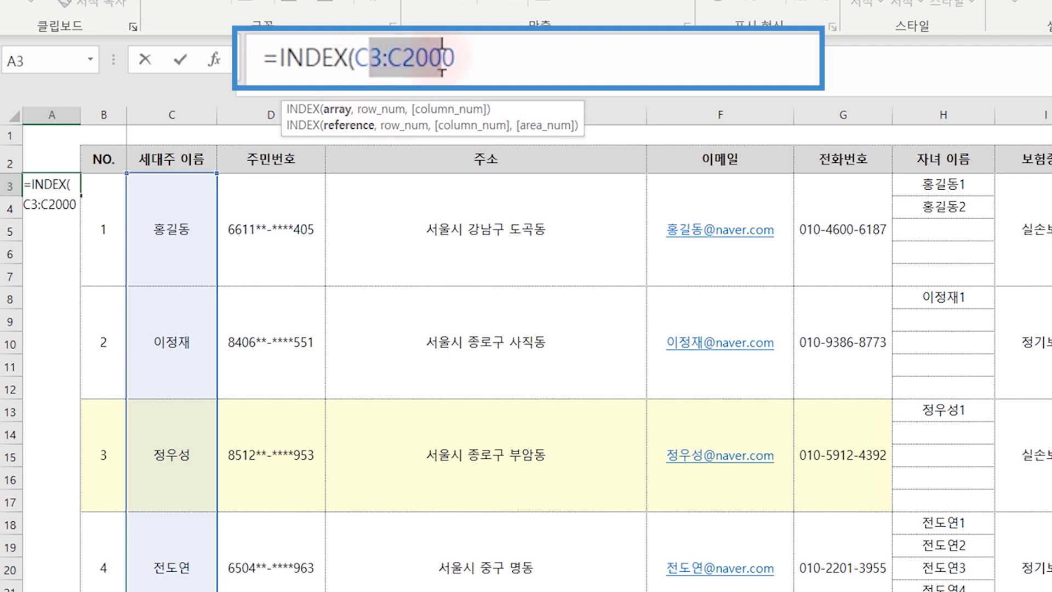
key("F4")
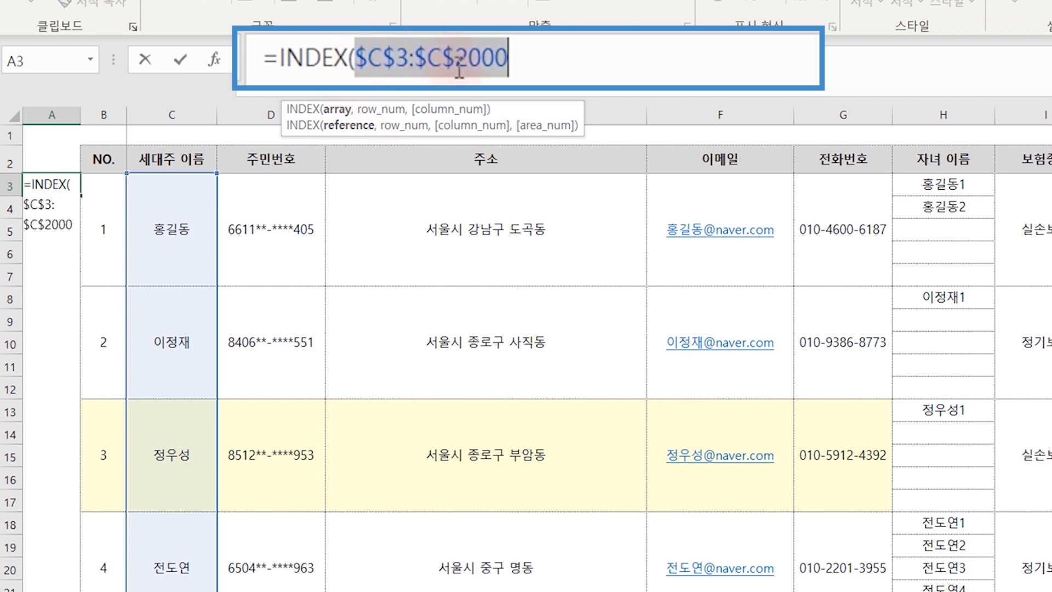
left_click(606, 66)
type(",")
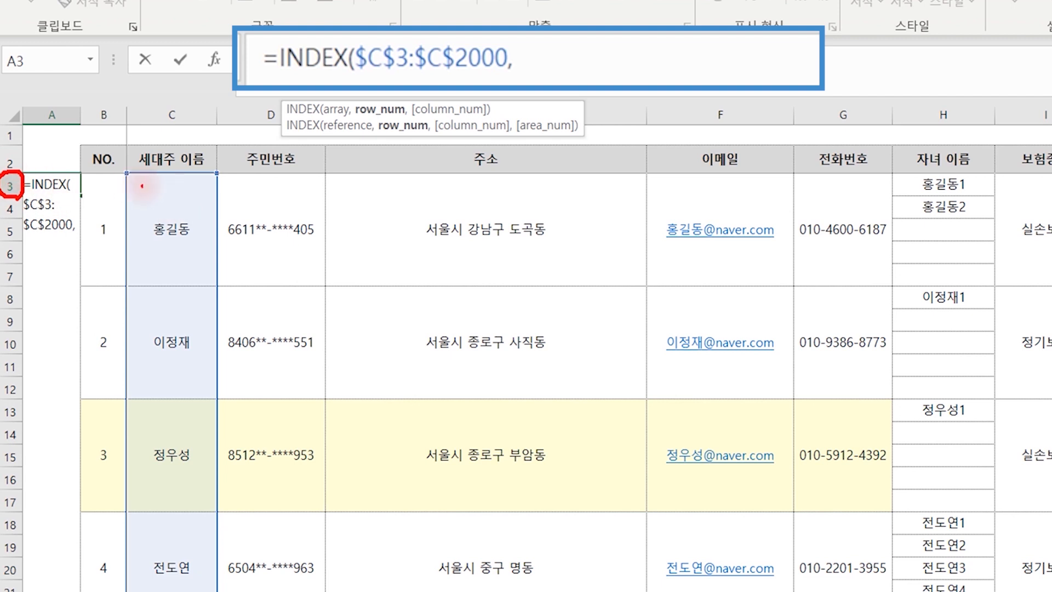
left_click_drag(159, 178, 147, 194)
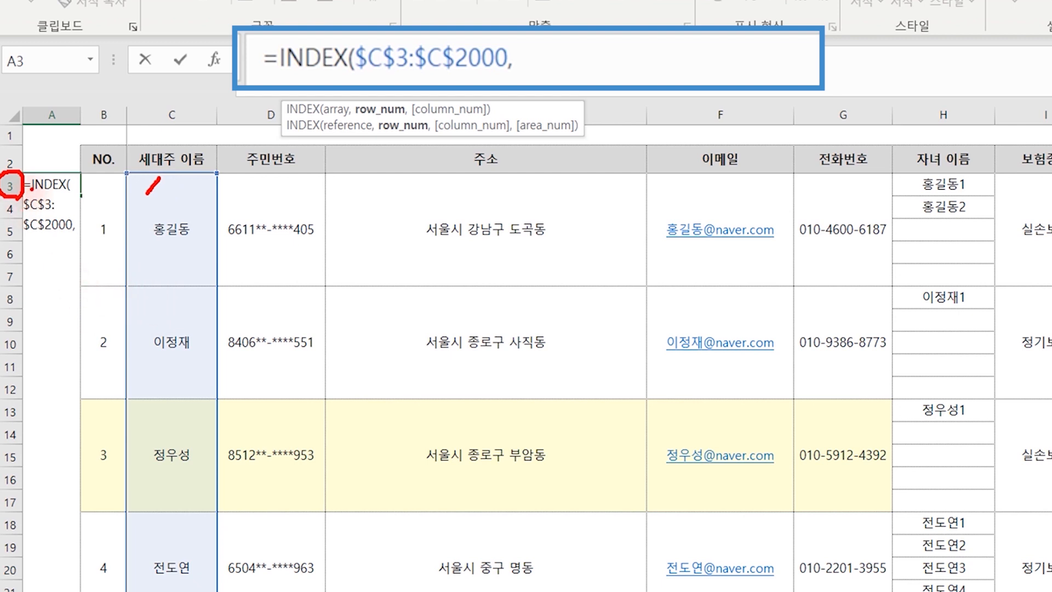
left_click_drag(28, 201, 50, 193)
mouse_move(21, 230)
left_mouse_down()
mouse_move(48, 219)
mouse_move(46, 263)
left_mouse_up()
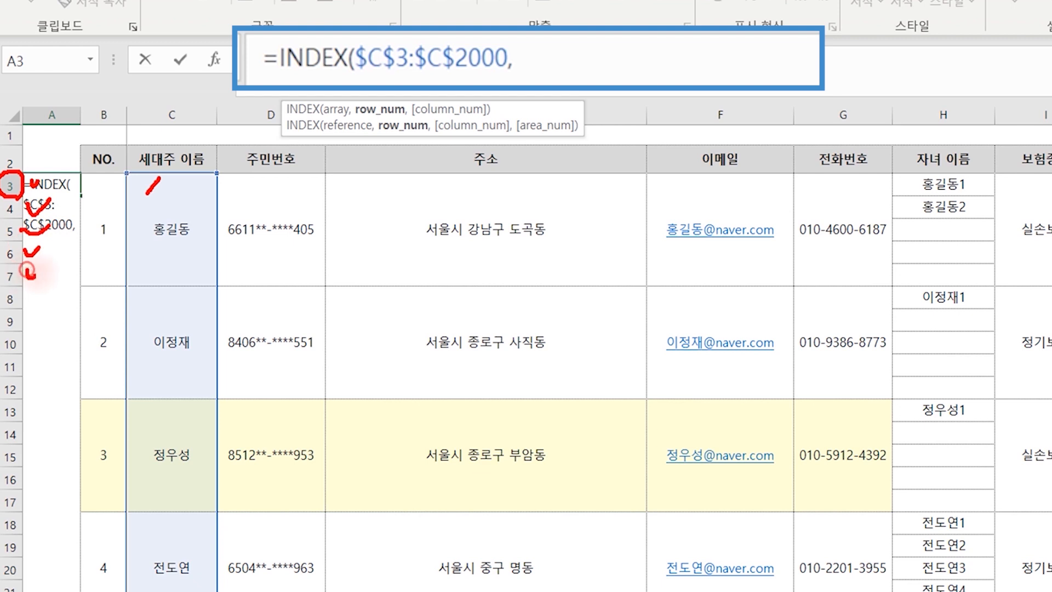
left_click_drag(12, 308, 8, 284)
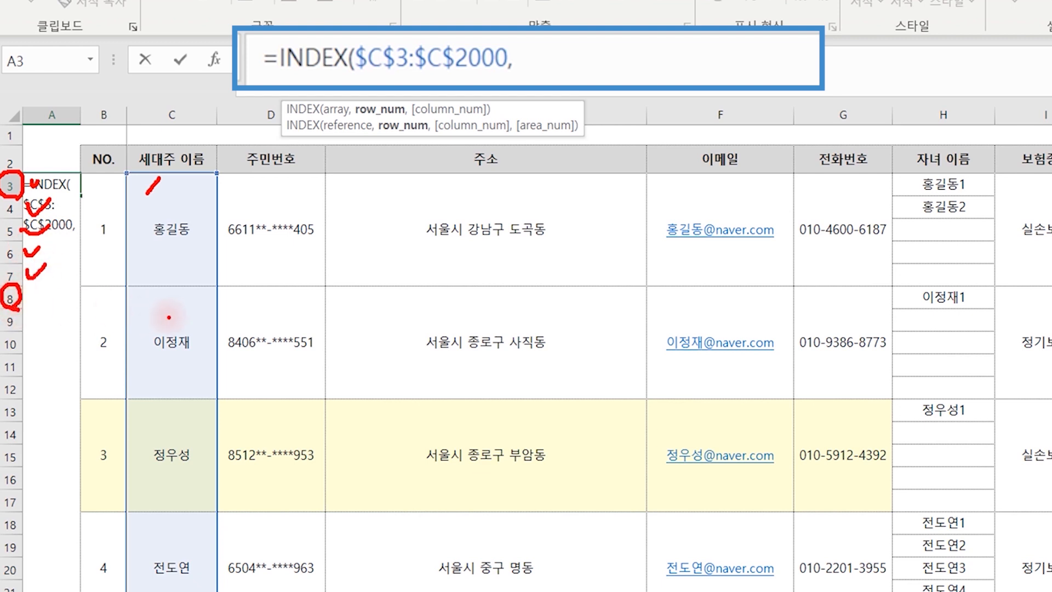
mouse_move(155, 301)
left_mouse_down()
mouse_move(131, 290)
mouse_move(158, 311)
left_mouse_up()
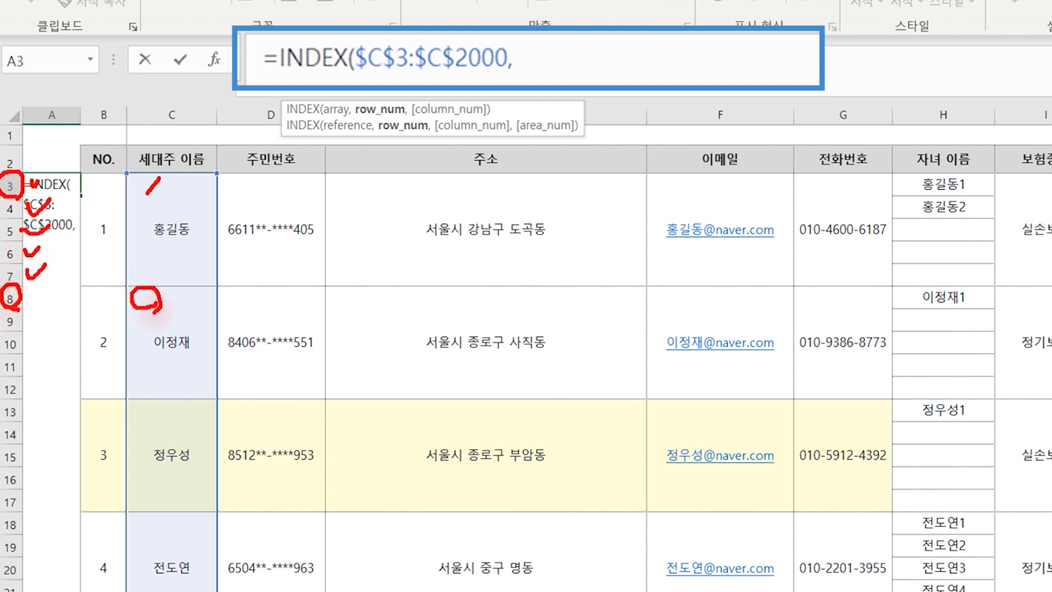
mouse_move(20, 422)
left_mouse_down()
mouse_move(24, 392)
mouse_move(15, 422)
left_mouse_up()
left_click_drag(66, 214, 60, 271)
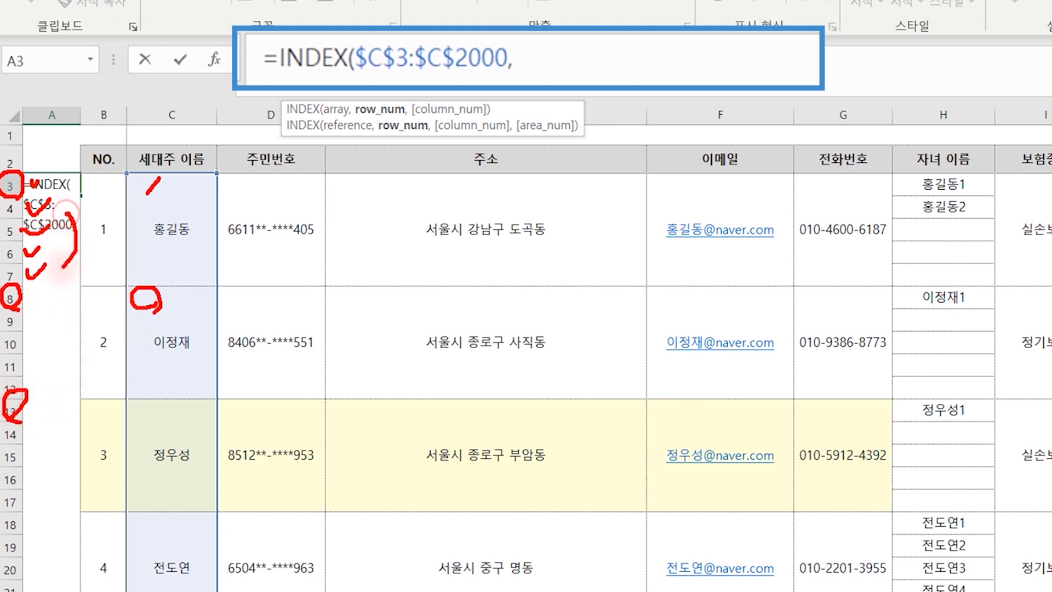
left_click_drag(66, 326, 55, 498)
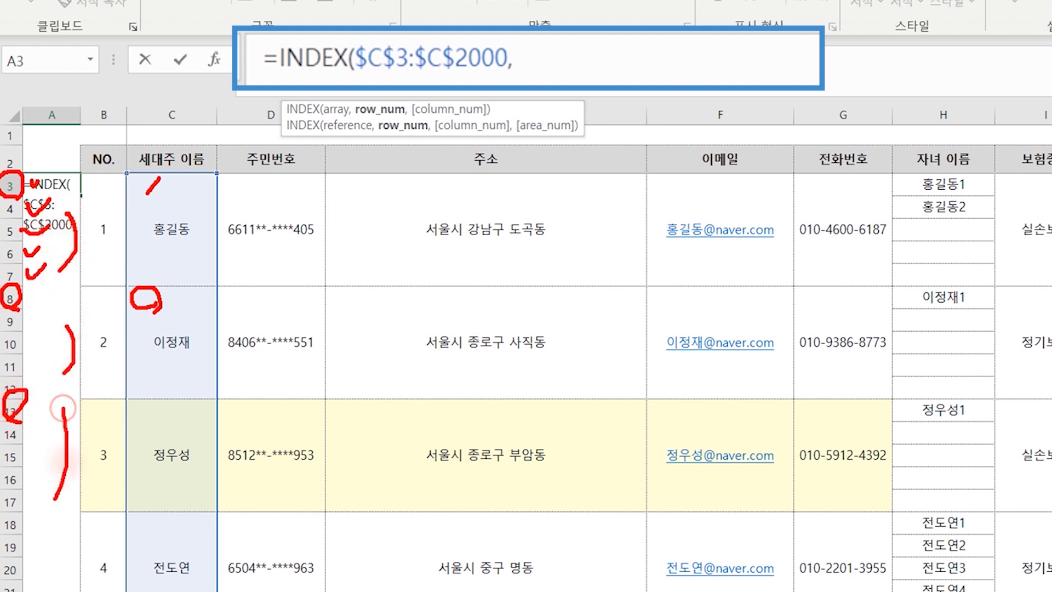
left_click_drag(122, 277, 96, 317)
mouse_move(100, 388)
left_mouse_down()
mouse_move(93, 409)
mouse_move(103, 408)
left_mouse_up()
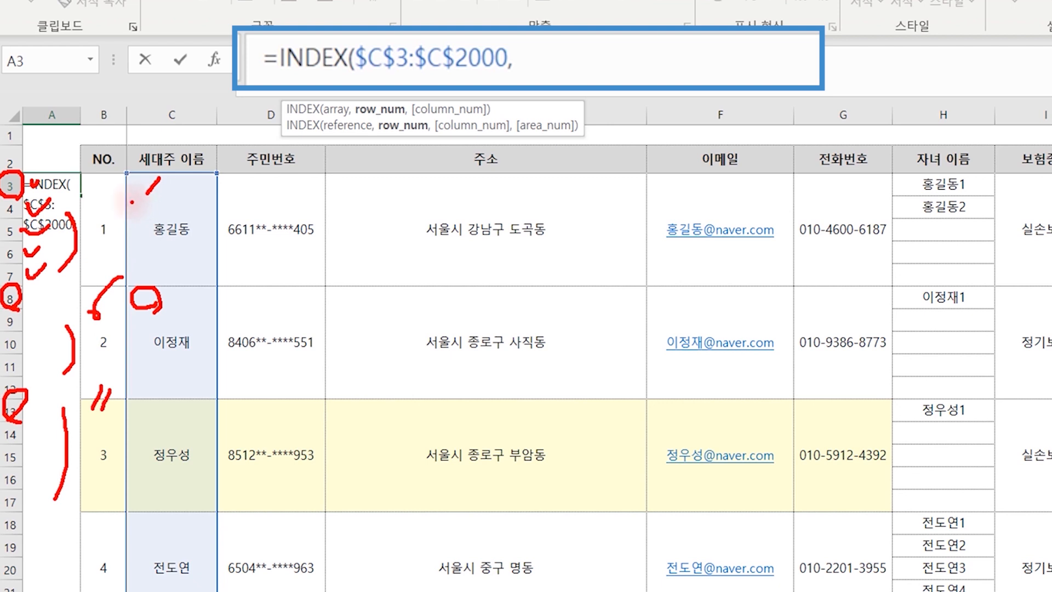
left_click_drag(132, 201, 174, 201)
left_click_drag(88, 331, 111, 330)
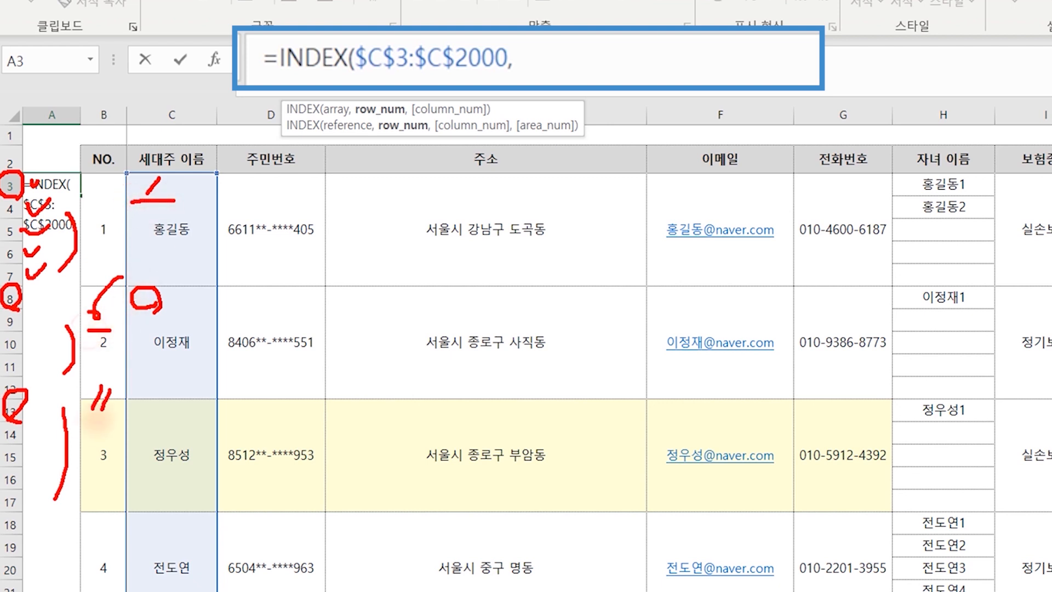
left_click_drag(79, 436, 116, 435)
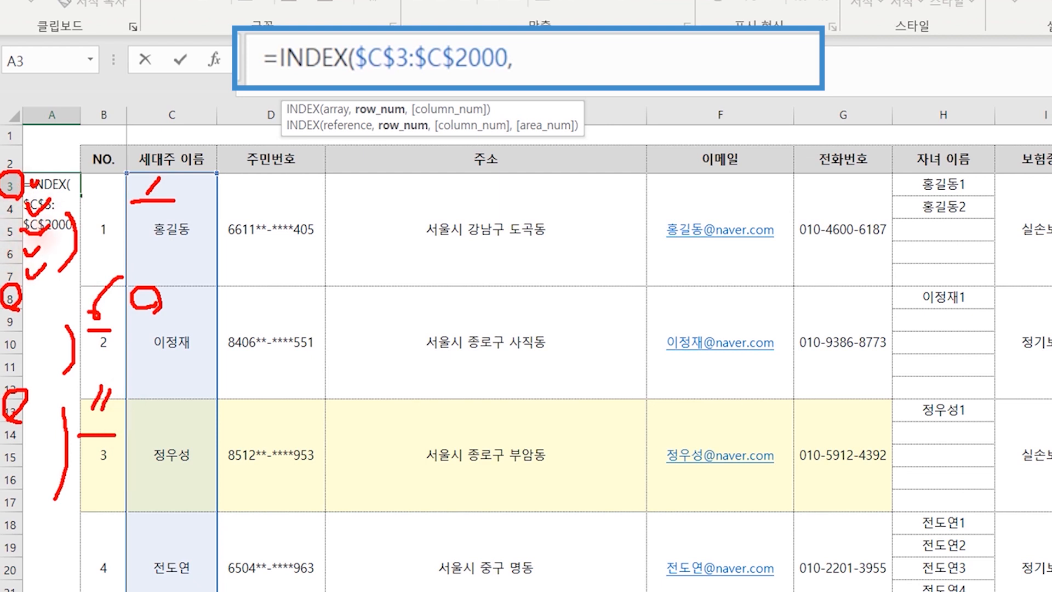
mouse_move(132, 203)
left_mouse_down()
mouse_move(165, 203)
mouse_move(164, 189)
mouse_move(144, 218)
mouse_move(199, 249)
left_mouse_up()
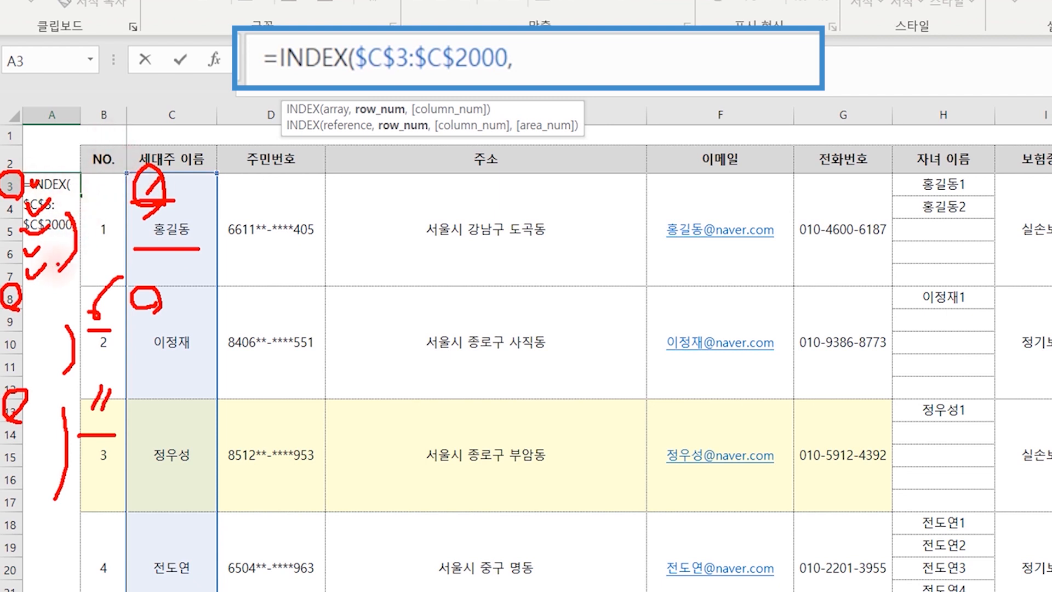
key("Escape")
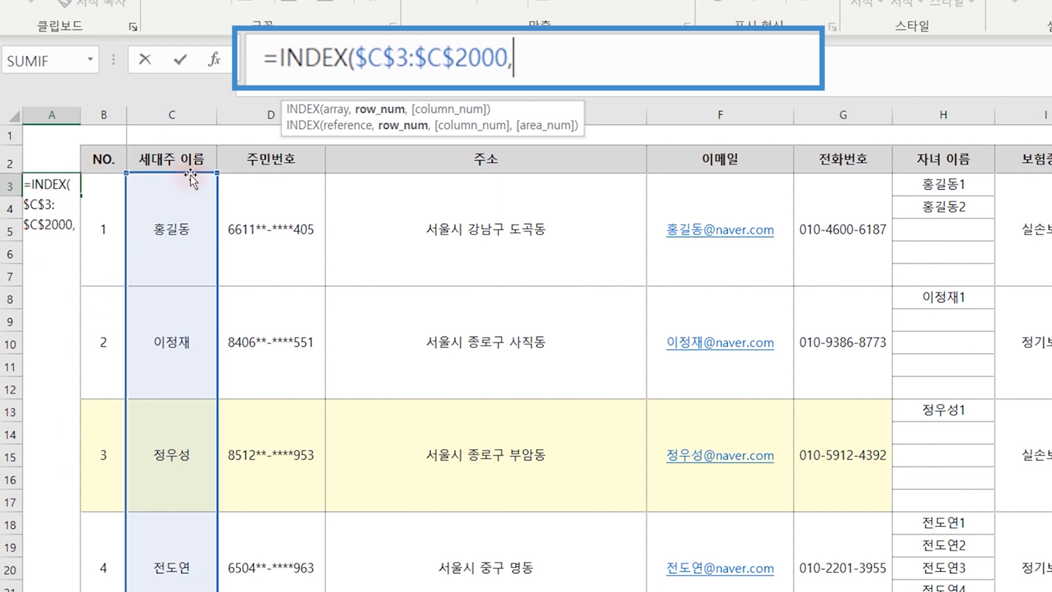
Enter (5*(INT(ROW()-3) as the beginning of the INDEX row number argument
type("(")
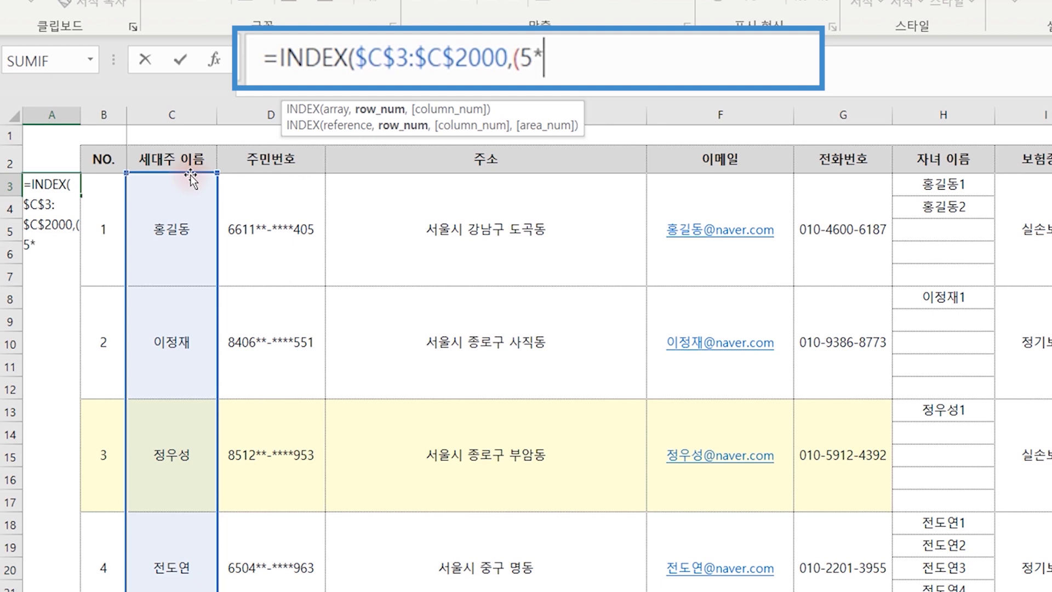
type("5*(int")
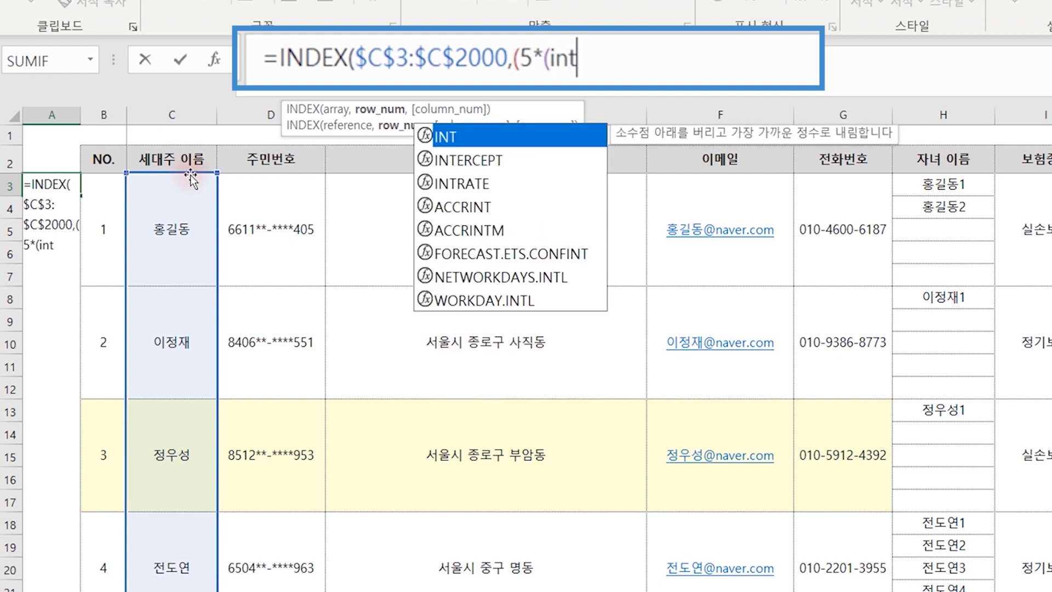
type("(")
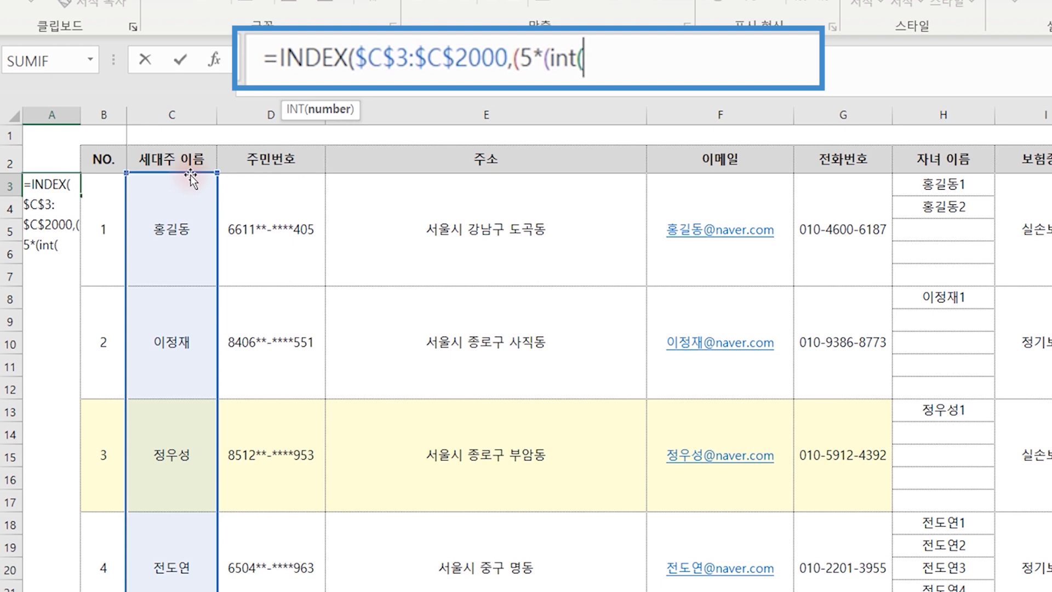
left_click(168, 205)
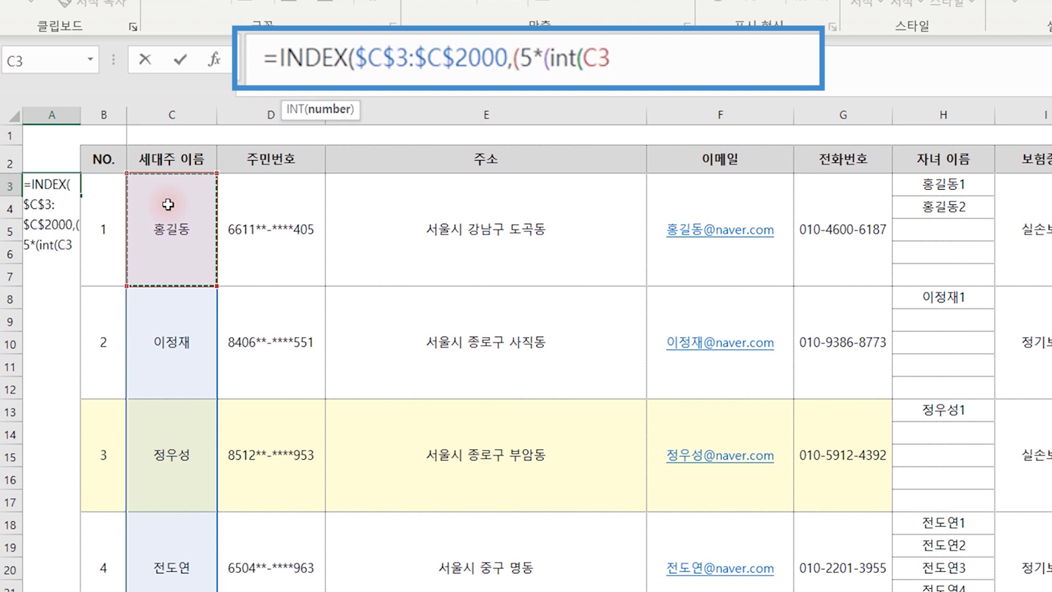
key("BackSpace")
key("BackSpace")
type("ro")
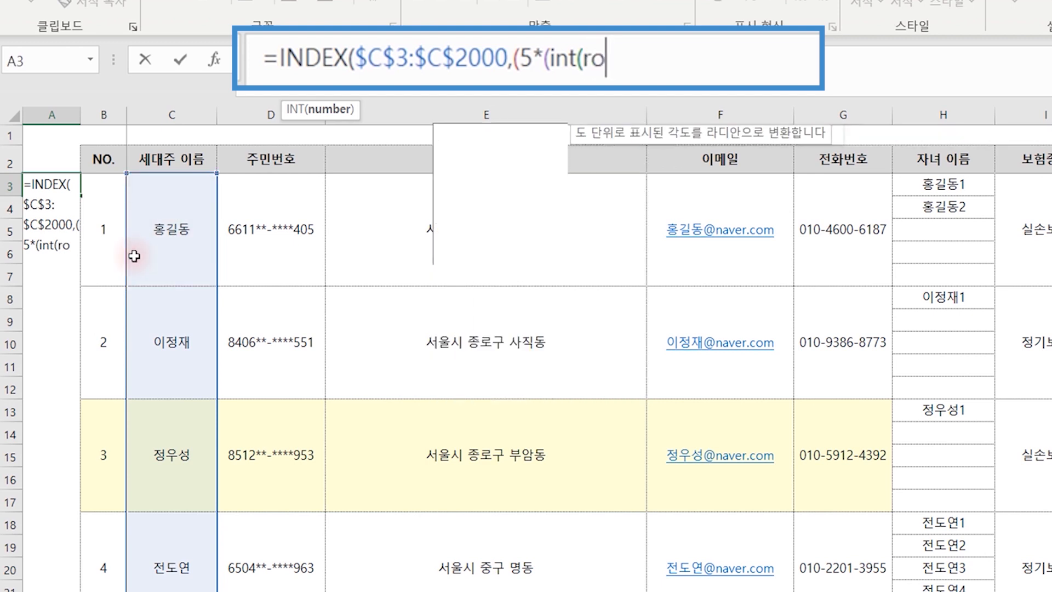
type("w(")
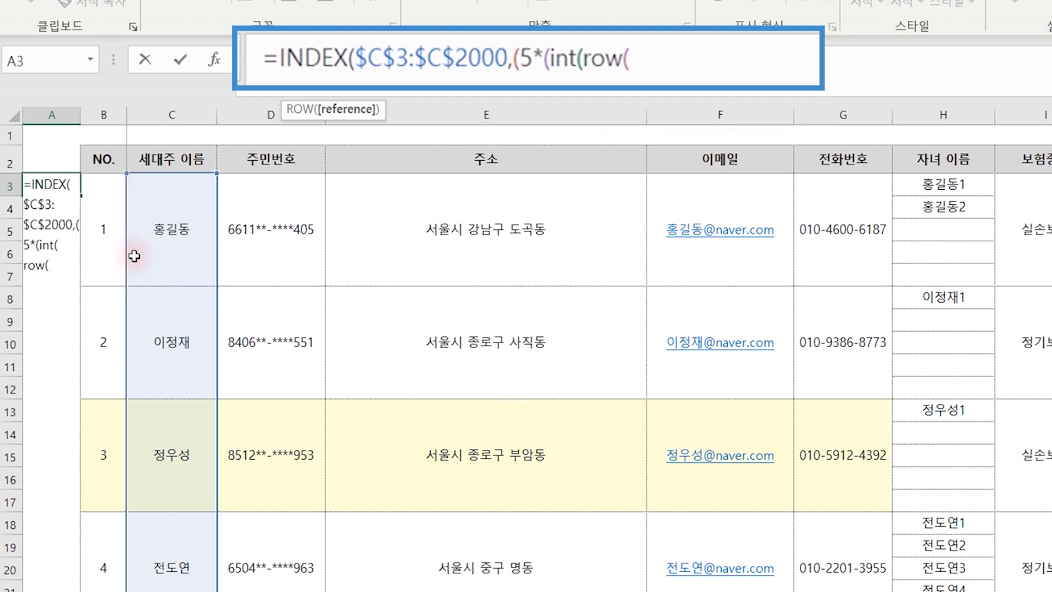
type(")-3")
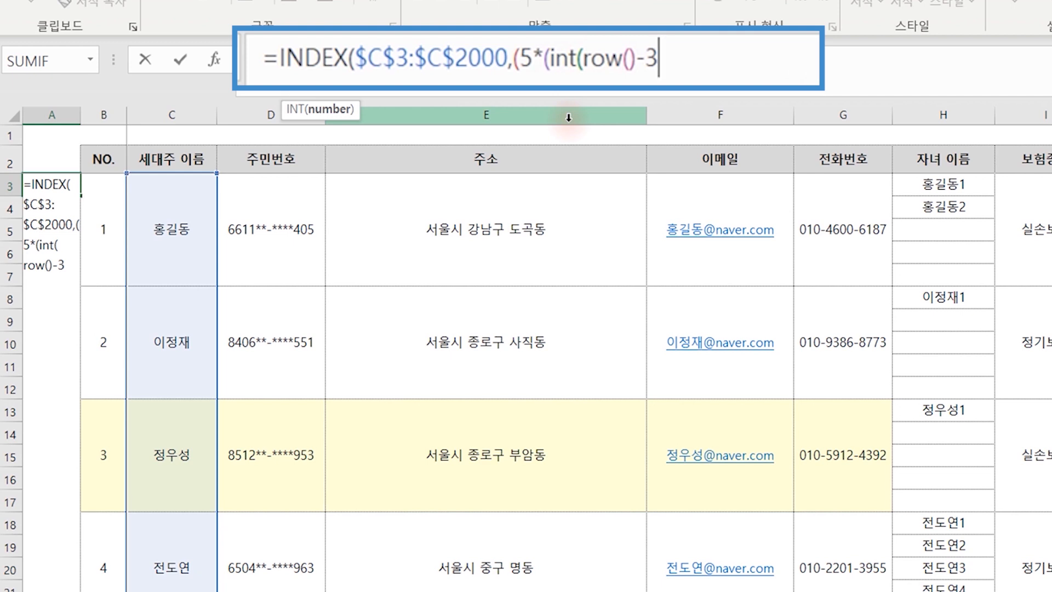
type(")")
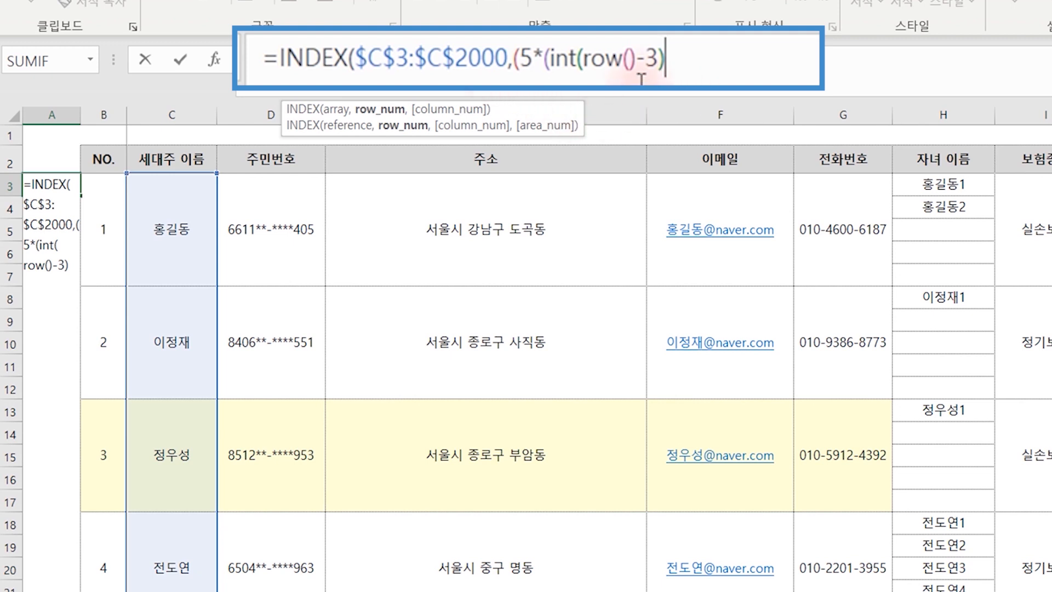
Group and divide ROW()-3 by 5 inside INT, add 1, and close the formula as =INDEX($C$3:$C$2000,(5*(INT((ROW()-3)/5))+1))
left_click(585, 58)
type("(")
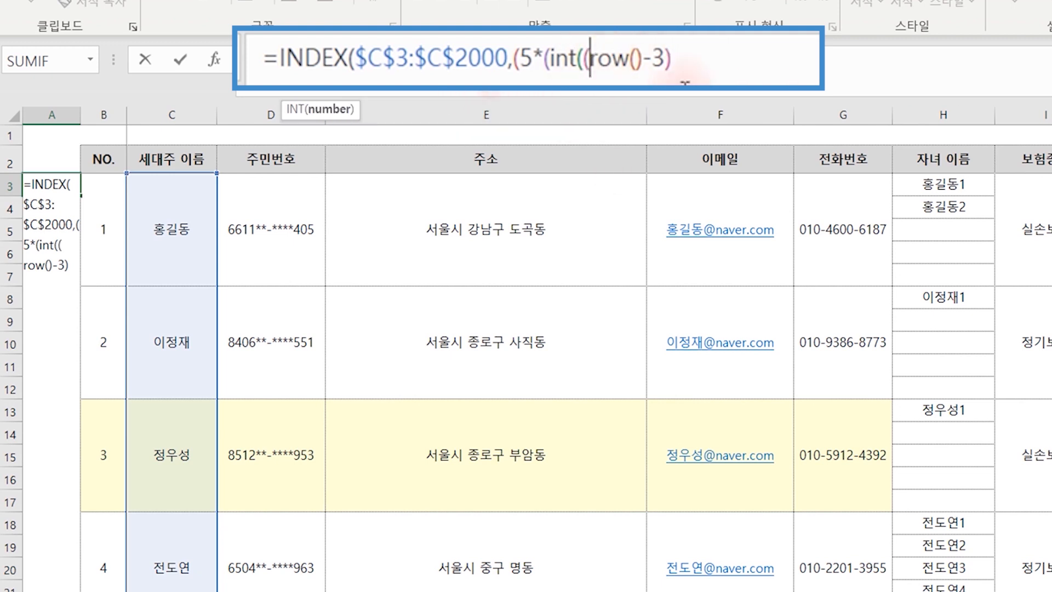
left_click(718, 43)
type("/")
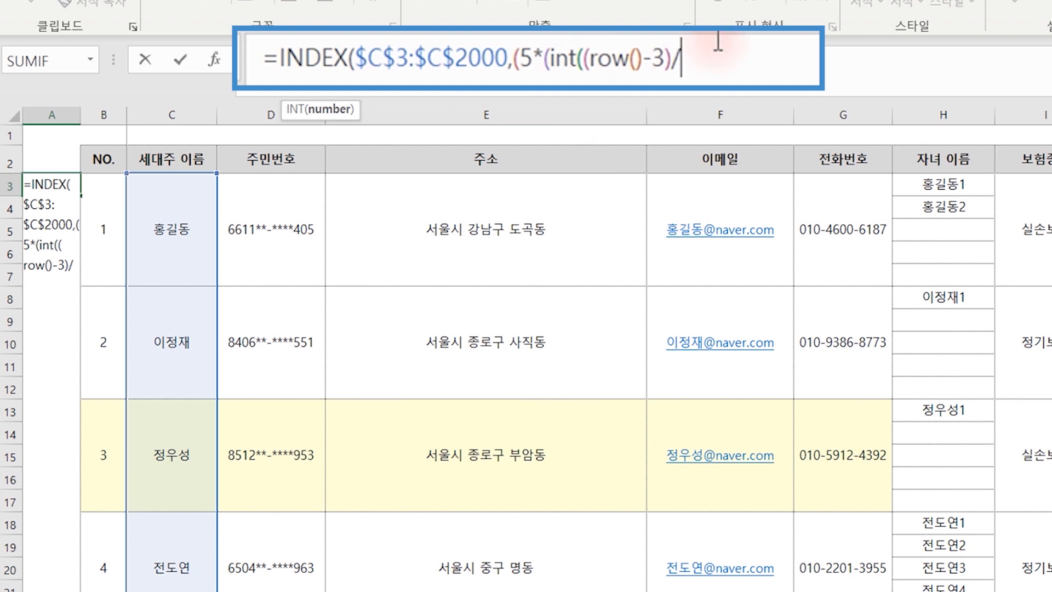
type("5")
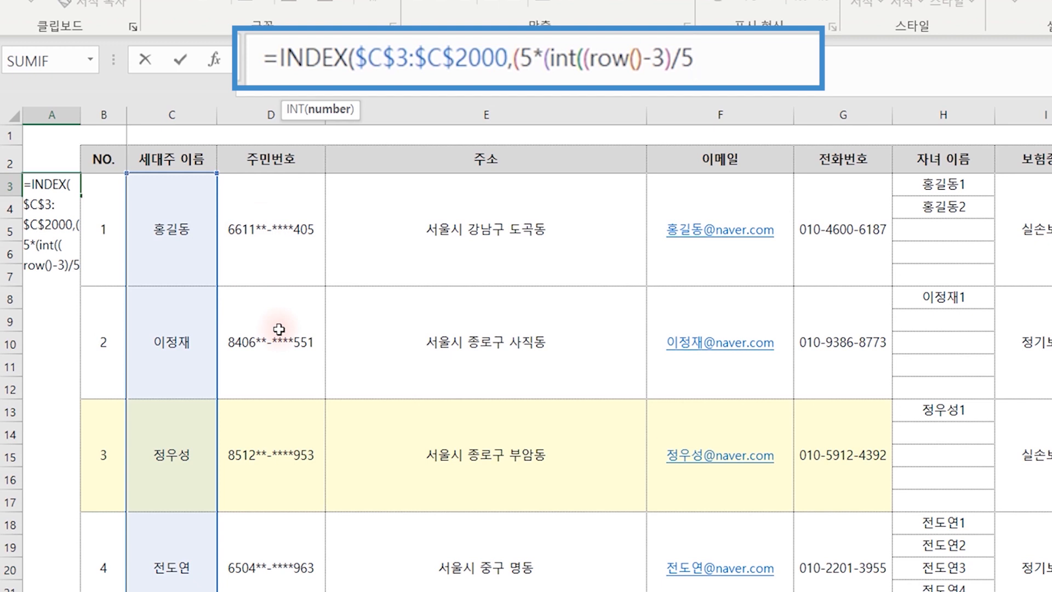
type("))+1")
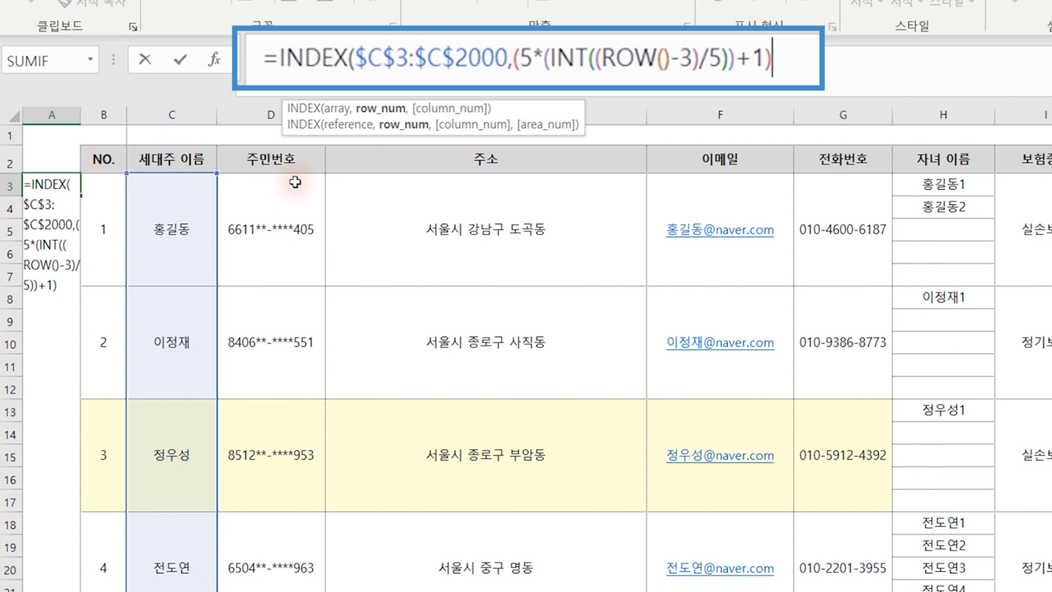
type(")")
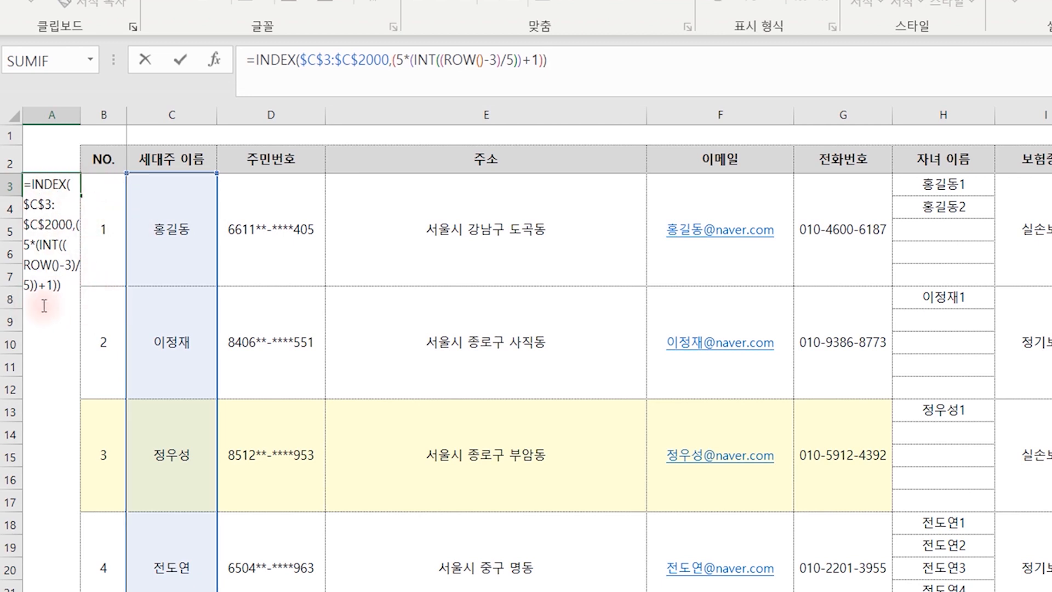
key("ctrl+2")
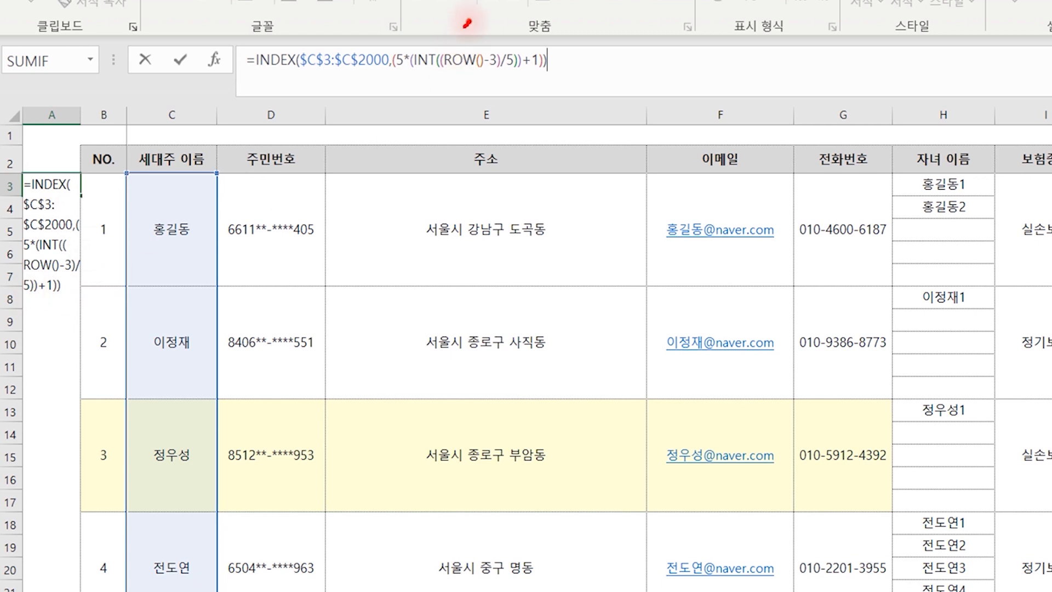
left_click_drag(469, 22, 460, 30)
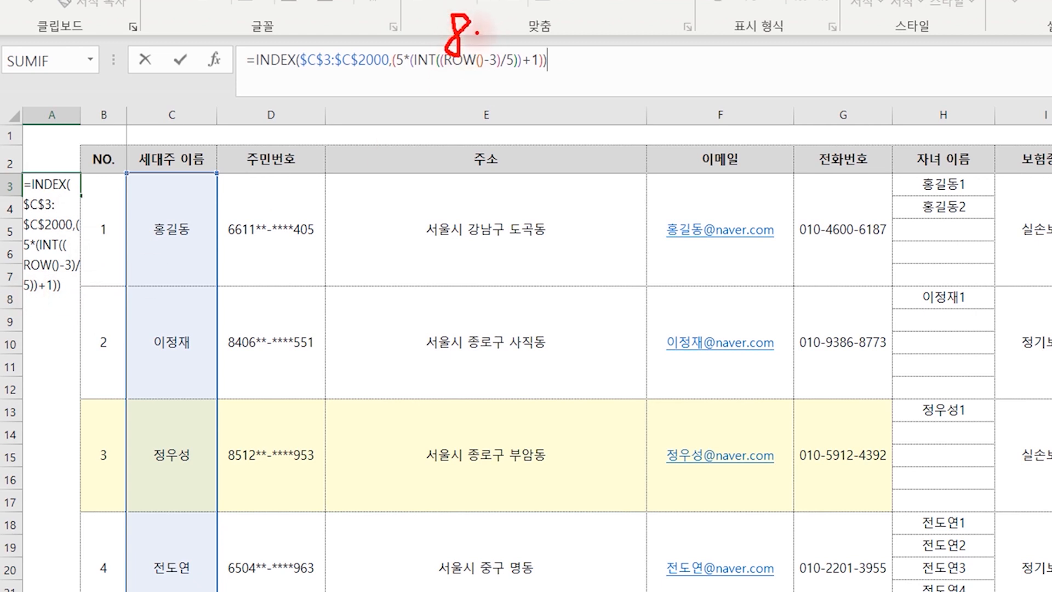
mouse_move(449, 75)
left_mouse_down()
mouse_move(495, 75)
mouse_move(466, 108)
left_mouse_up()
mouse_move(490, 103)
left_mouse_down()
mouse_move(482, 132)
mouse_move(518, 108)
left_mouse_up()
left_click_drag(479, 155, 475, 189)
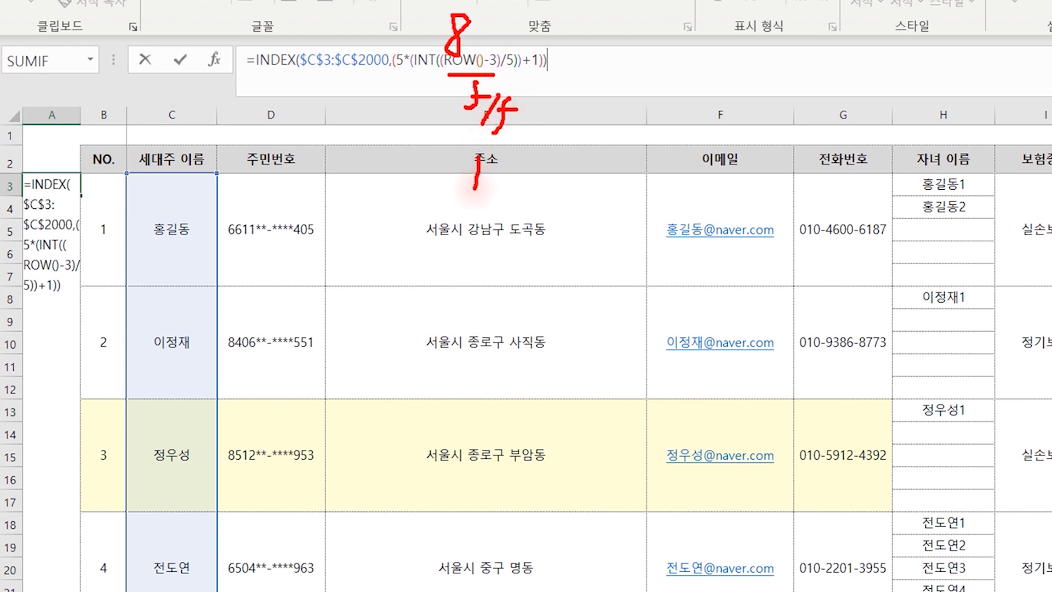
mouse_move(445, 118)
left_mouse_down()
mouse_move(418, 145)
mouse_move(439, 143)
left_mouse_up()
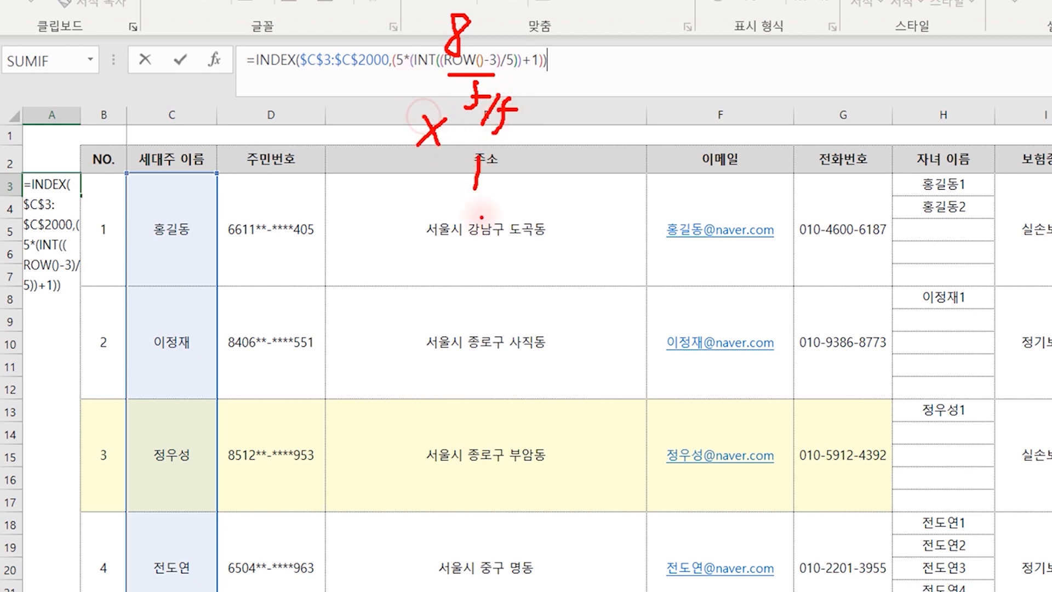
mouse_move(478, 218)
left_mouse_down()
mouse_move(469, 255)
mouse_move(496, 220)
mouse_move(531, 235)
mouse_move(513, 245)
left_mouse_up()
left_click_drag(552, 214, 547, 252)
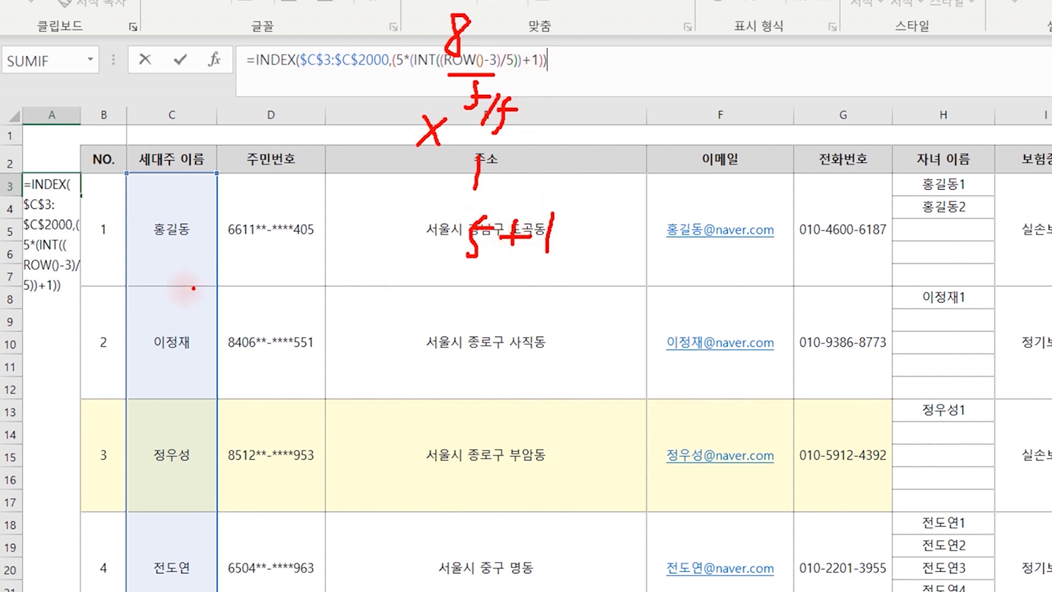
left_click_drag(173, 278, 175, 301)
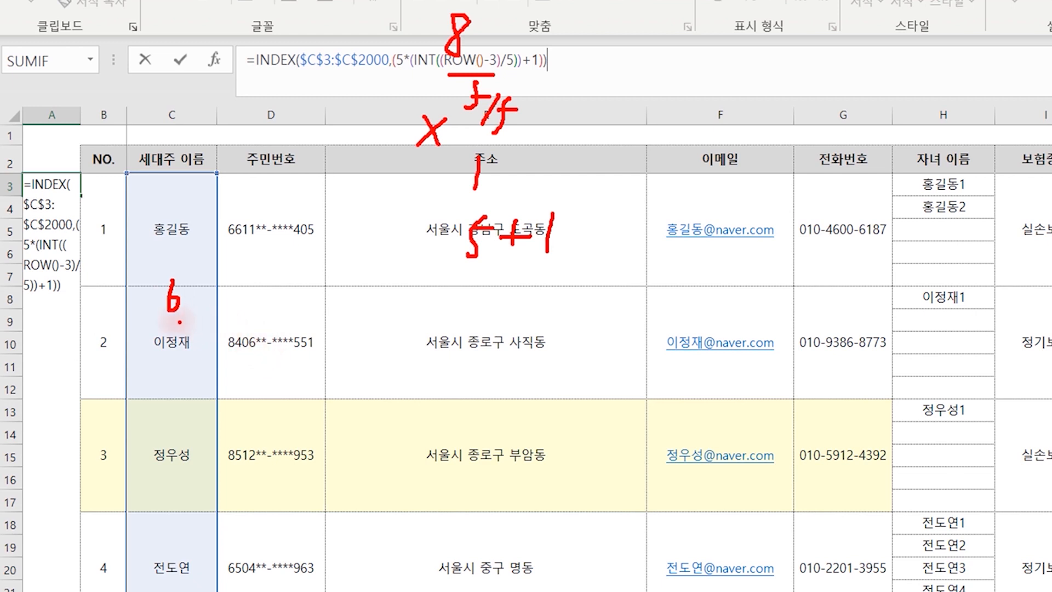
mouse_move(156, 317)
left_mouse_down()
mouse_move(191, 317)
mouse_move(222, 343)
mouse_move(220, 395)
mouse_move(189, 422)
mouse_move(193, 409)
mouse_move(201, 427)
left_mouse_up()
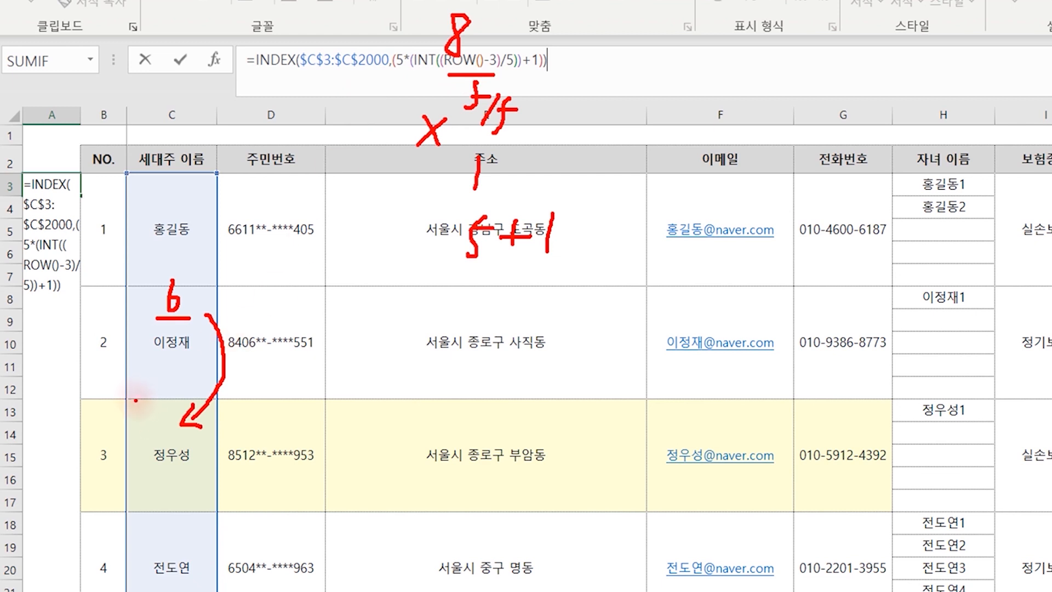
mouse_move(130, 397)
left_mouse_down()
mouse_move(124, 423)
mouse_move(145, 399)
mouse_move(184, 415)
mouse_move(174, 435)
left_mouse_up()
mouse_move(203, 403)
left_mouse_down()
mouse_move(202, 441)
mouse_move(256, 420)
left_mouse_up()
mouse_move(272, 401)
left_mouse_down()
mouse_move(268, 426)
mouse_move(284, 425)
mouse_move(307, 452)
mouse_move(257, 454)
left_mouse_up()
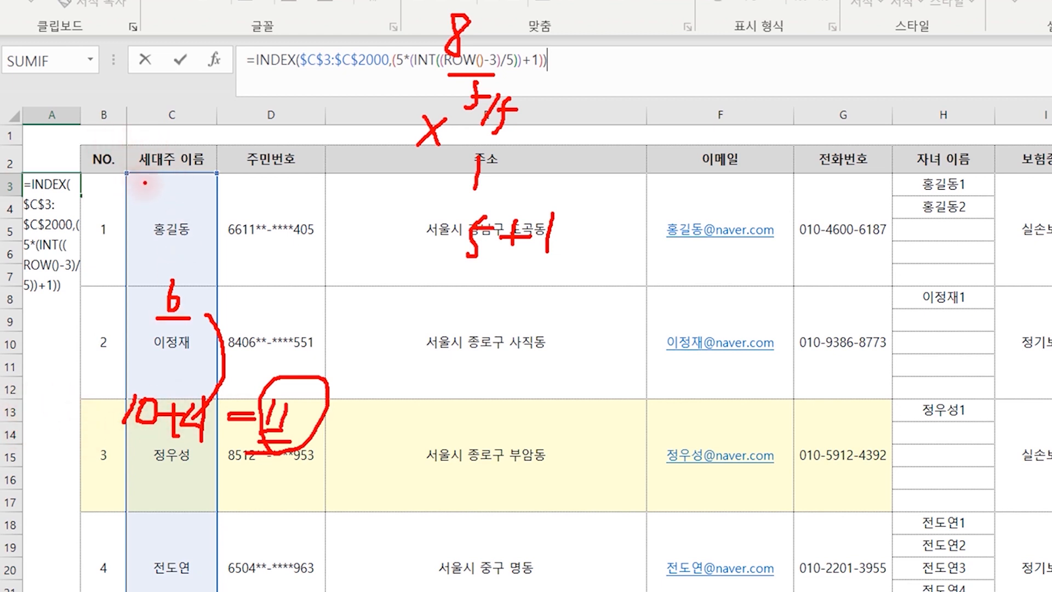
mouse_move(148, 180)
left_mouse_down()
mouse_move(130, 259)
mouse_move(146, 268)
left_mouse_up()
left_click_drag(142, 256, 133, 282)
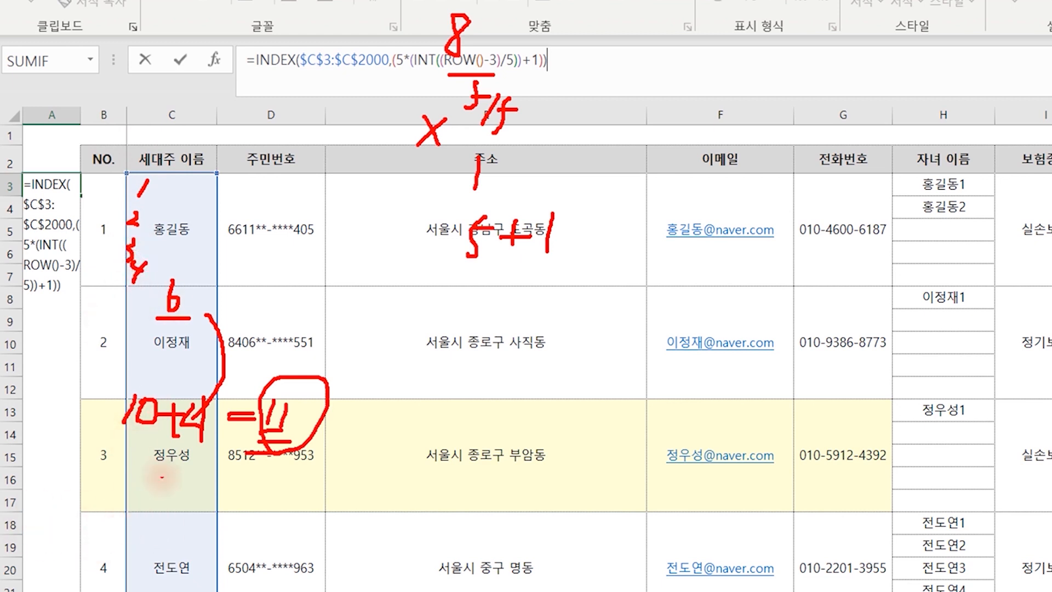
key("Escape")
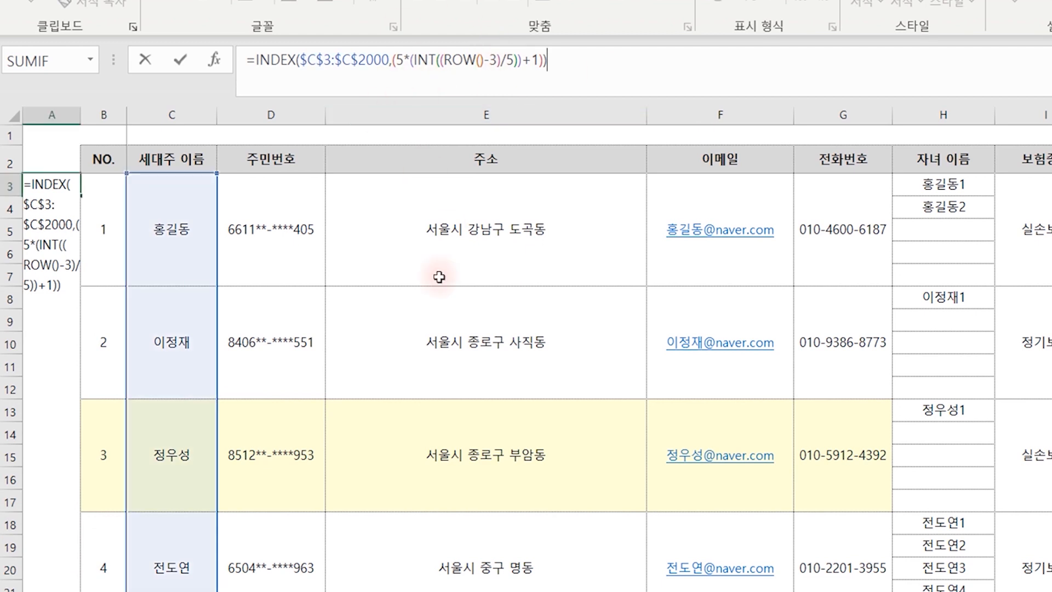
Commit the INDEX formula in A3 and fill it down helper column A through row 102
key("Return")
key("Up")
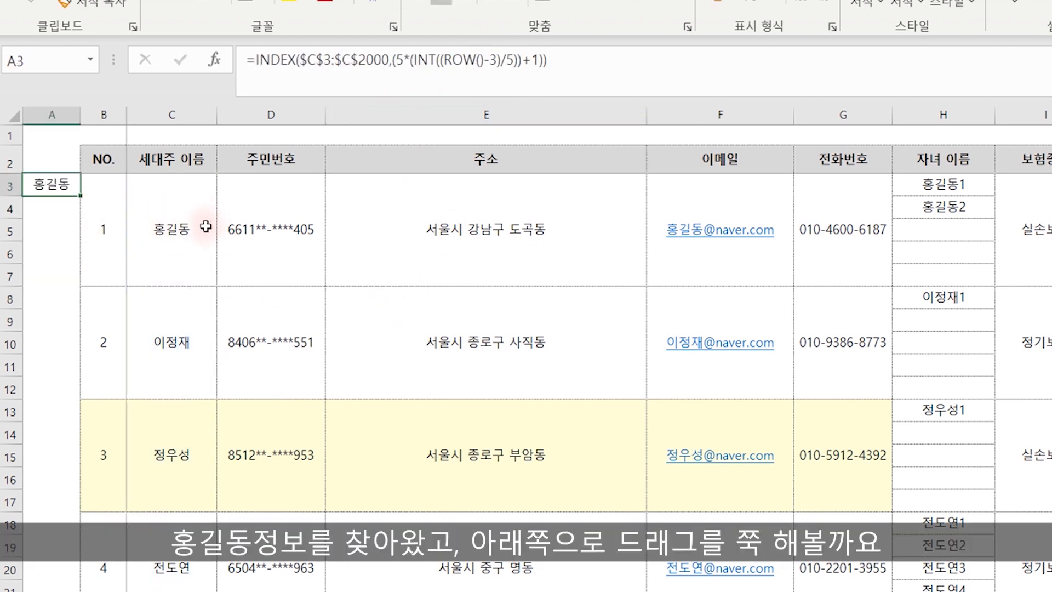
left_click_drag(79, 196, 199, 459)
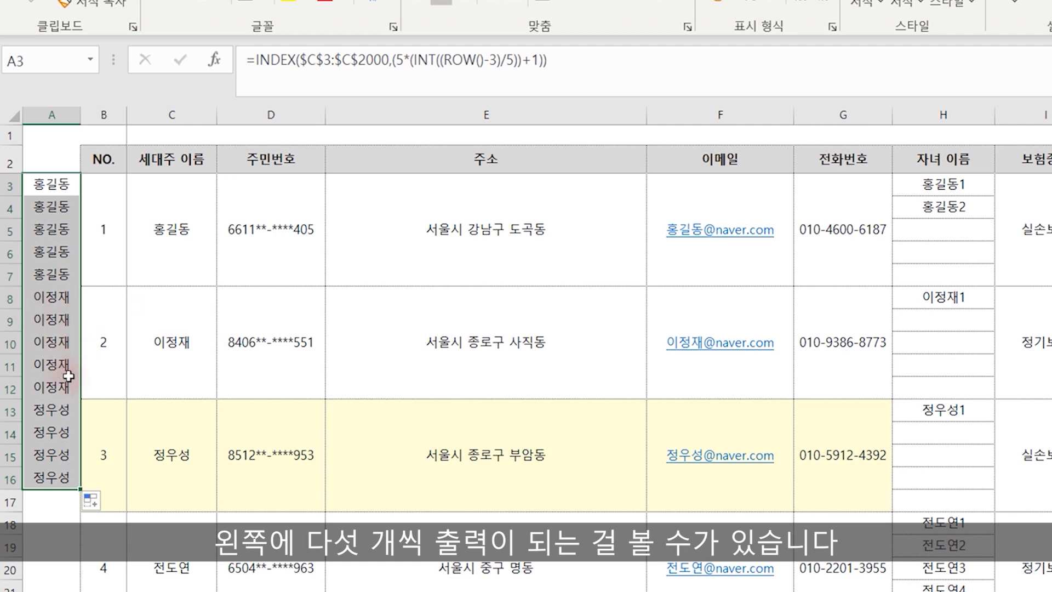
left_click_drag(65, 440, 57, 552)
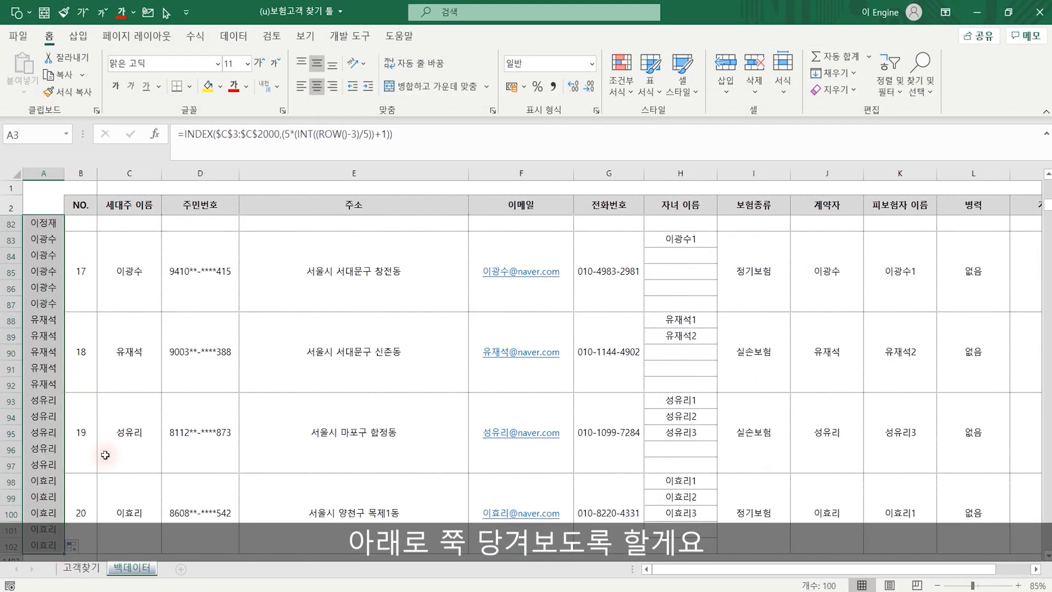
Try unhiding the rows below row 102 in 백데이터 and filling the column A formula down through them
scroll(60, 439, "down", 3)
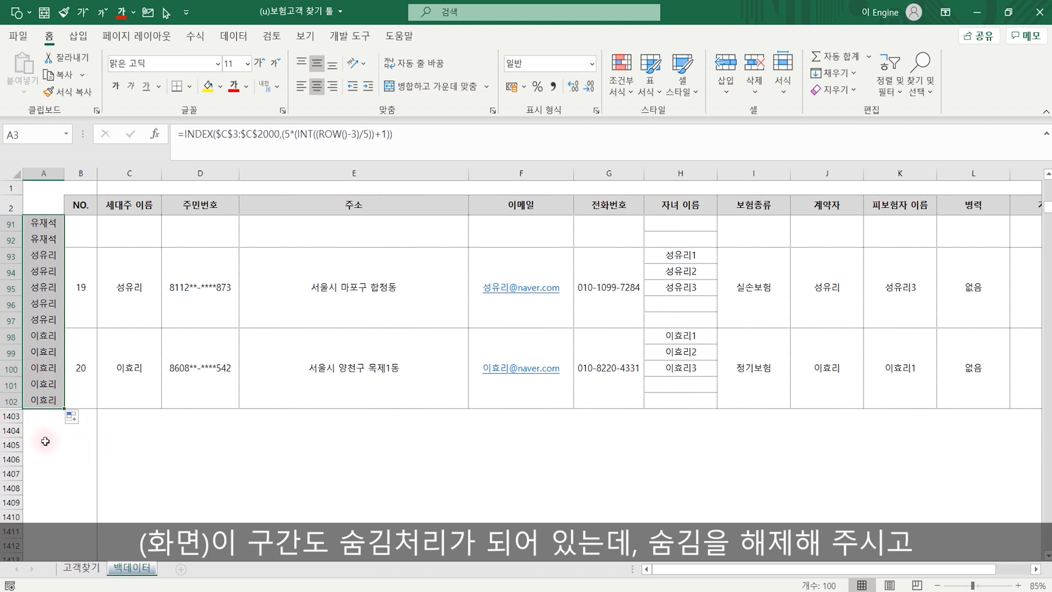
left_click_drag(8, 402, 8, 416)
right_click(69, 418)
left_click(109, 402)
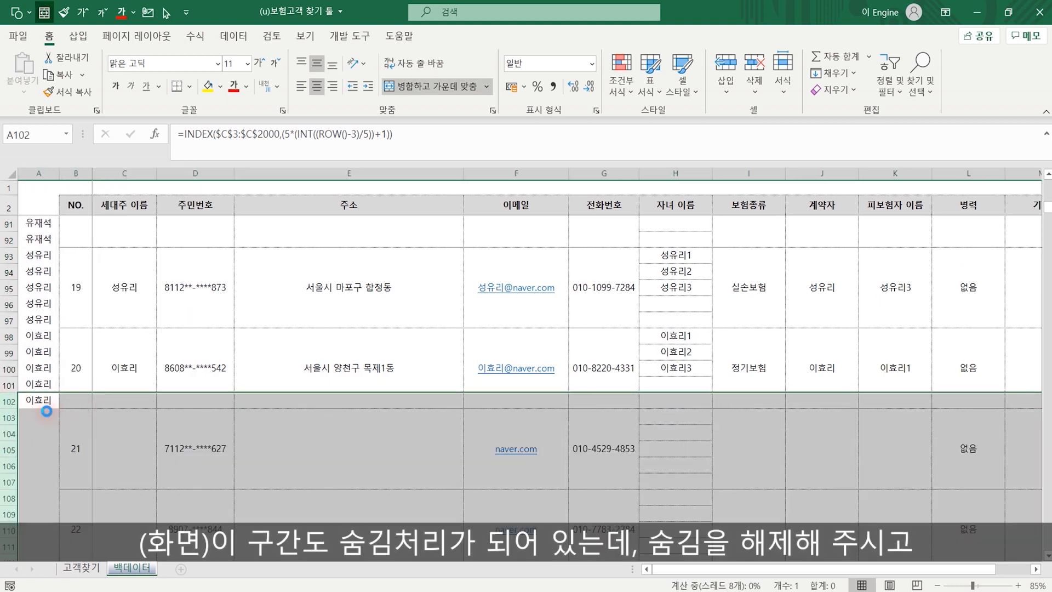
left_click(38, 401)
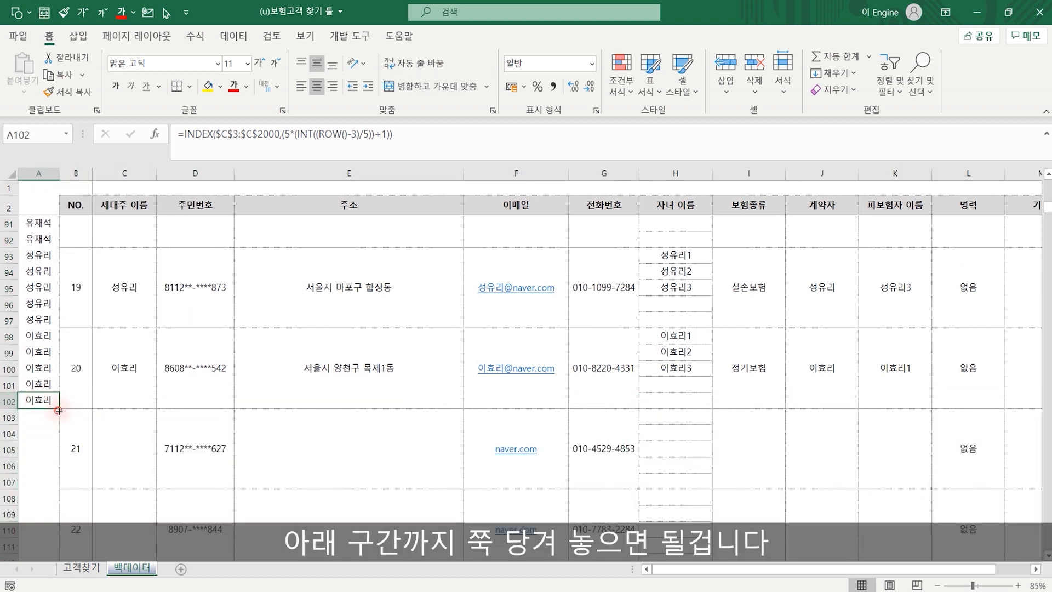
double_click(59, 410)
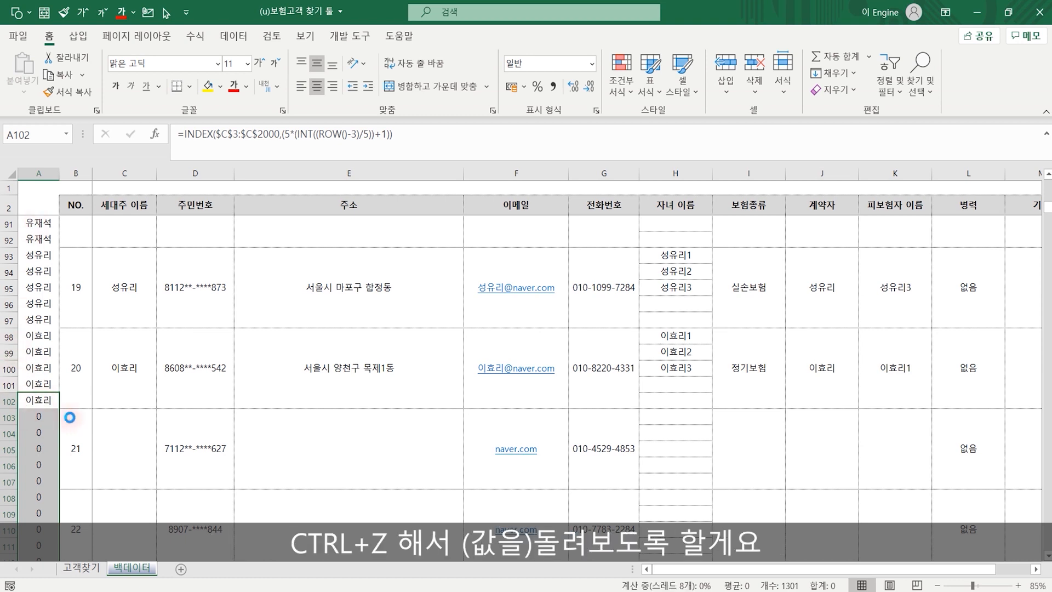
key("ctrl+z")
key("ctrl+z")
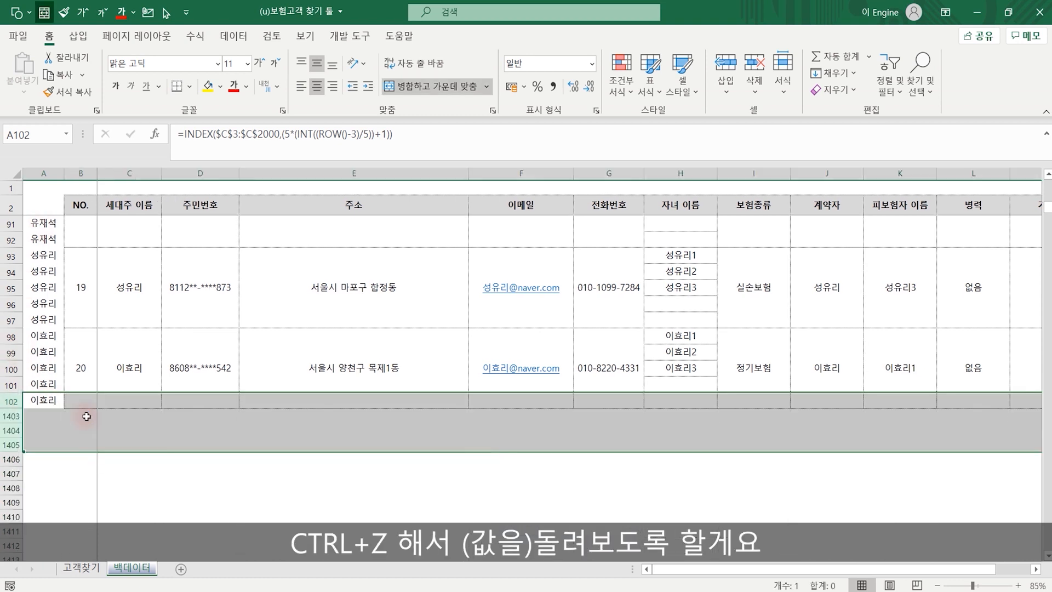
Hide helper column A in the 백데이터 sheet
scroll(47, 354, "up", 20)
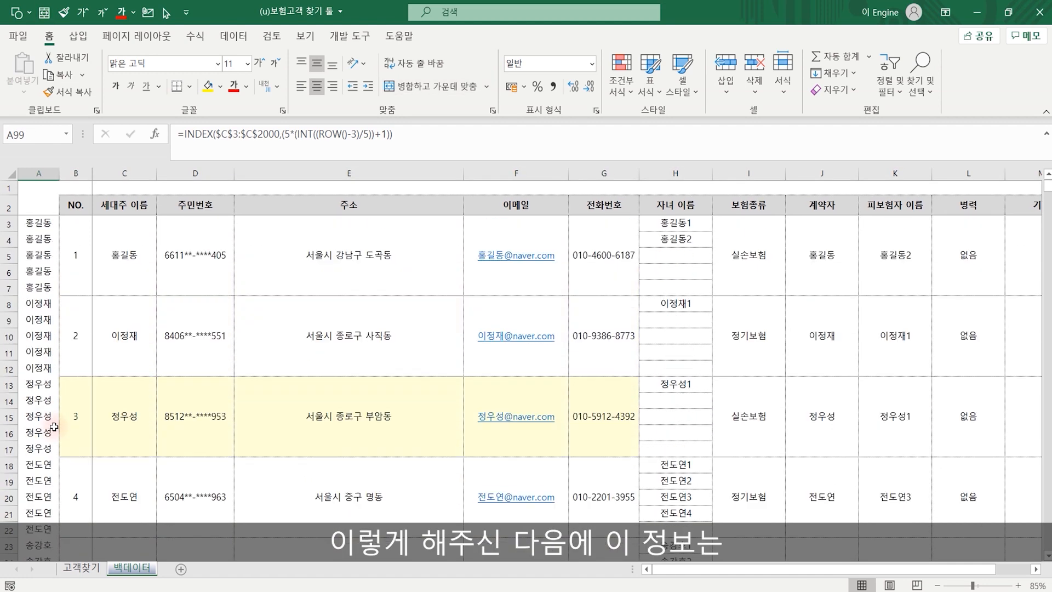
left_click(38, 173)
right_click(38, 174)
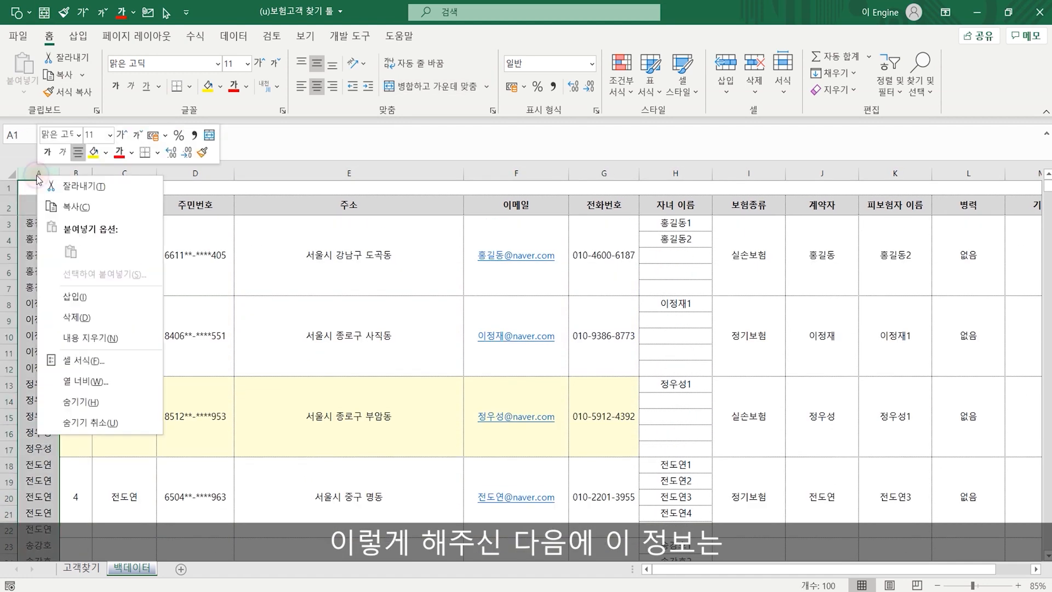
left_click(90, 405)
left_click(329, 327)
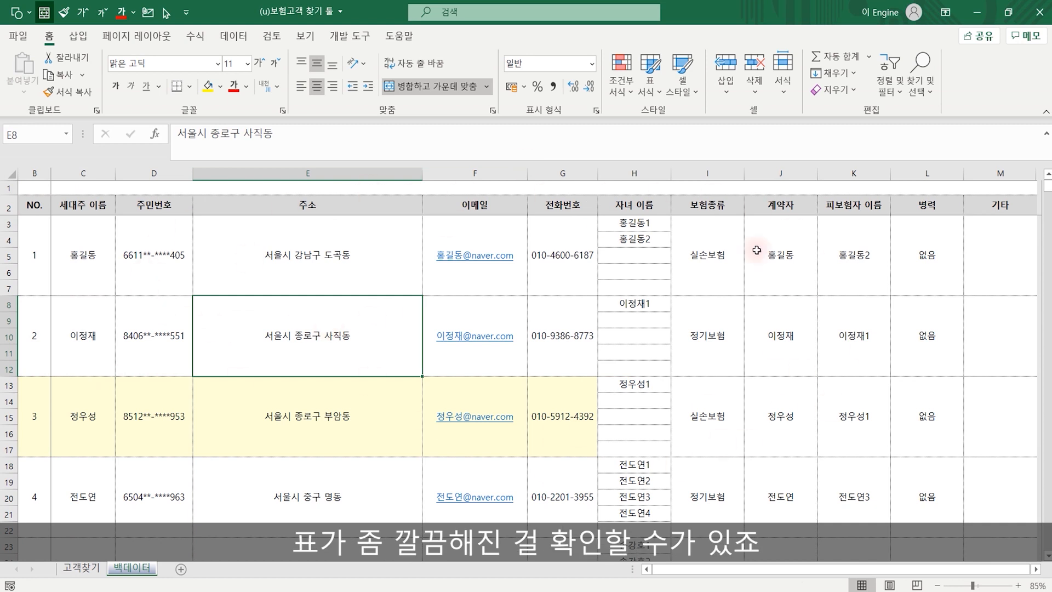
Unhide helper column A to the left of the NO. column
left_click(34, 174)
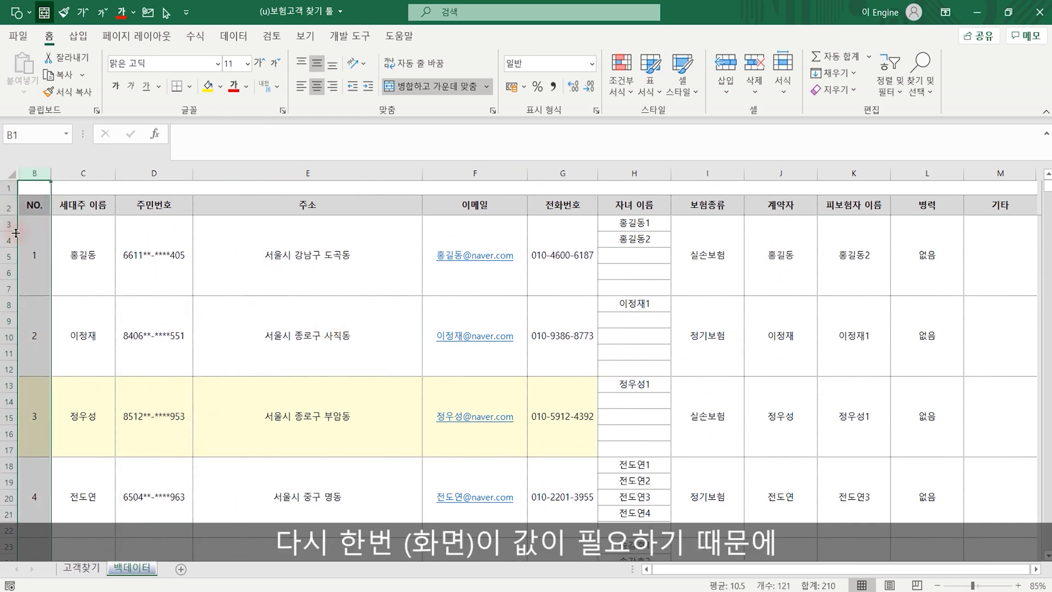
right_click(32, 174)
left_click(104, 486)
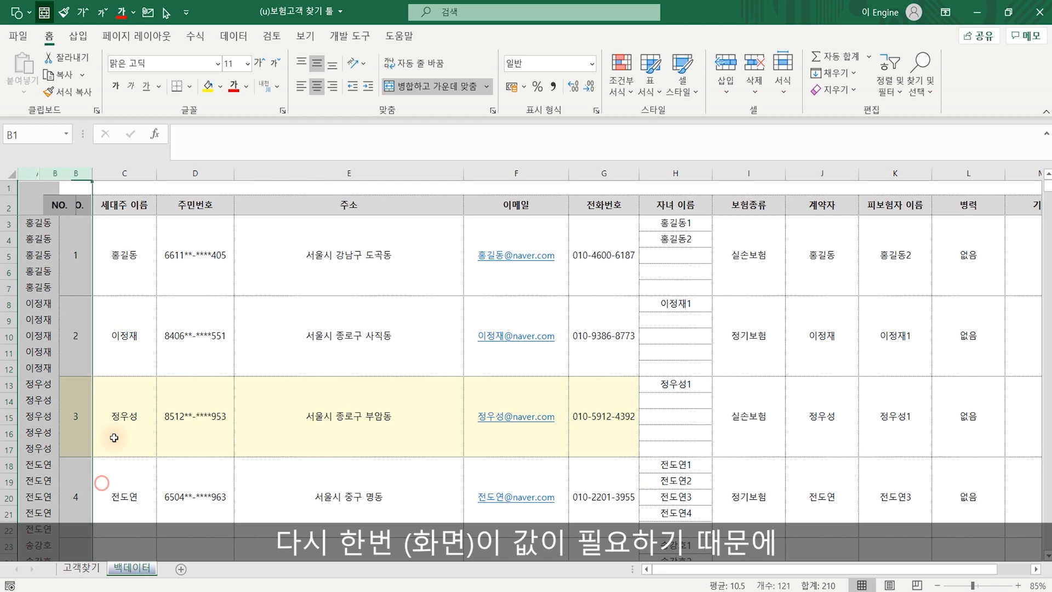
left_click(82, 302)
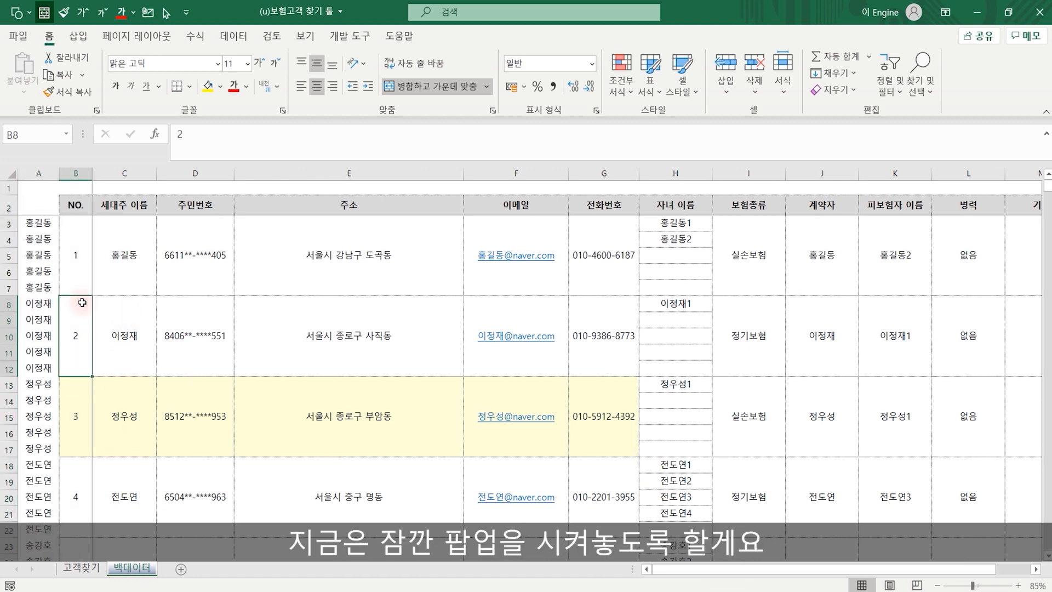
Start an INDEX formula in G5 of 고객찾기 with the 자녀 이름 range 백데이터!H3:H13 as its array
left_click(81, 568)
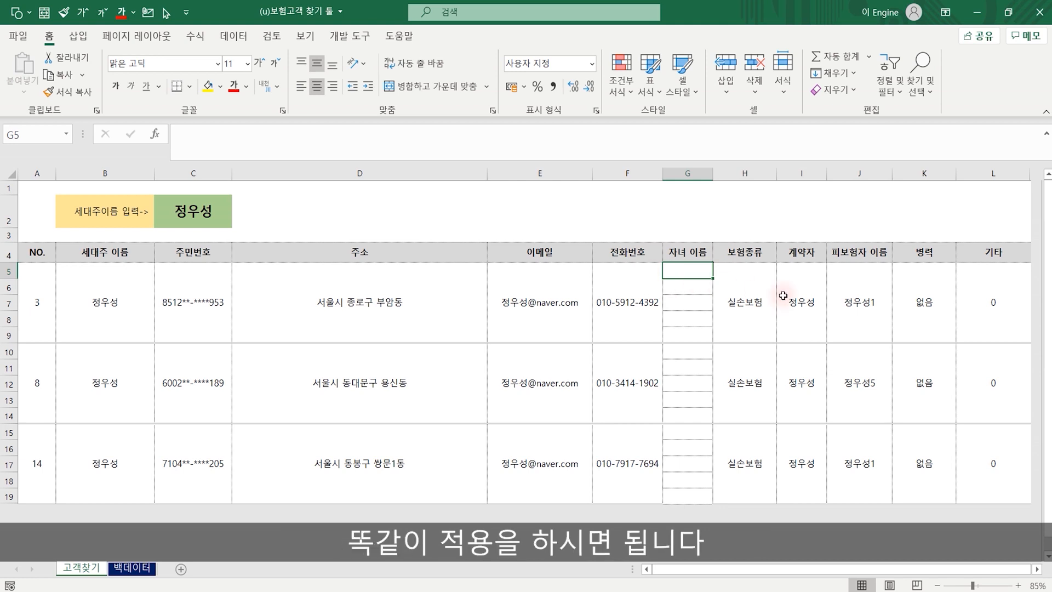
type("=")
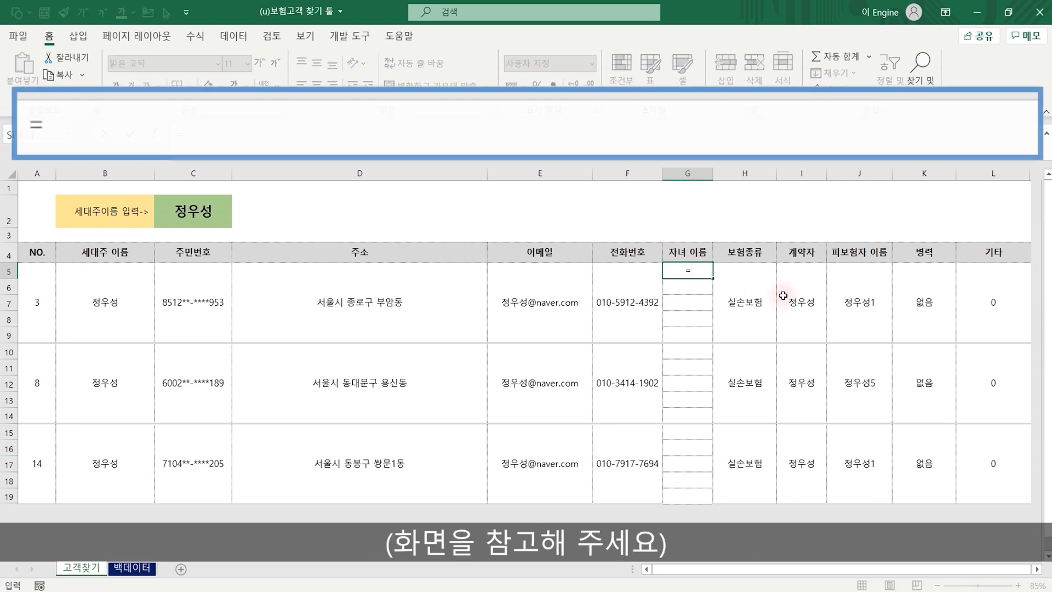
type("index(")
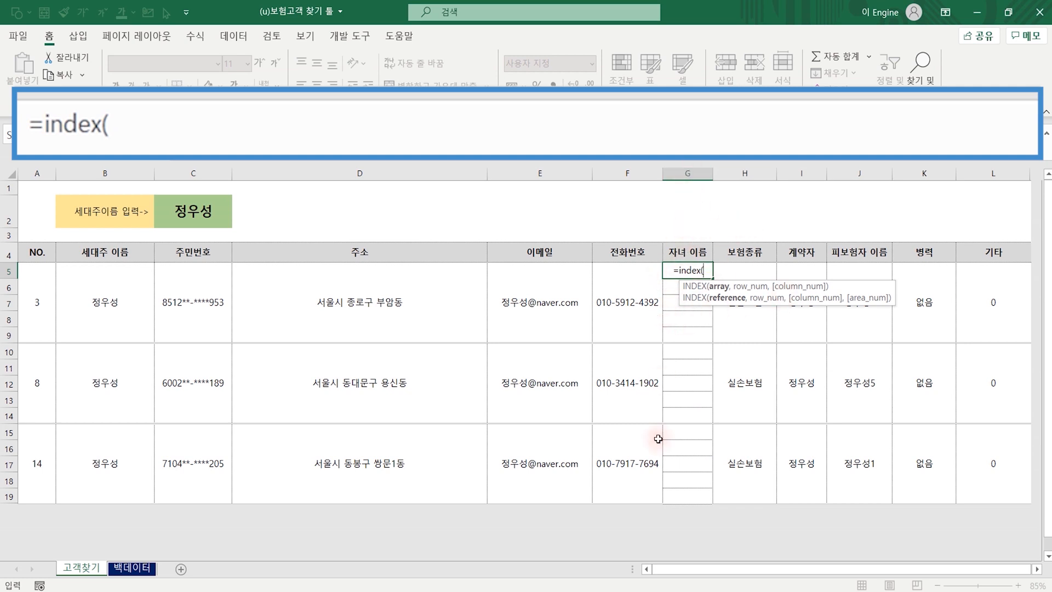
left_click(130, 568)
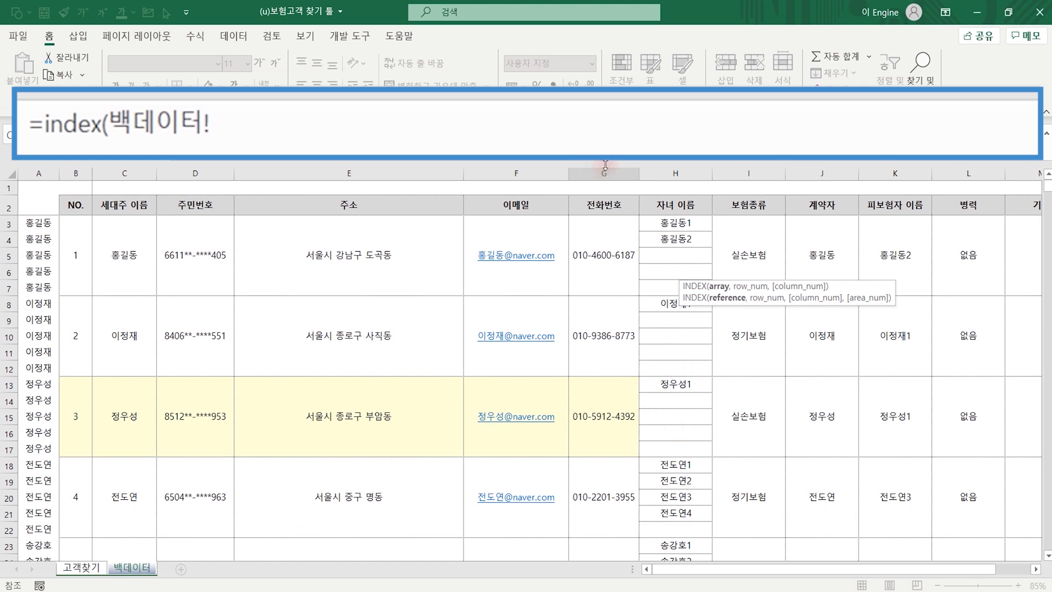
left_click(684, 223)
left_click_drag(683, 223, 676, 383)
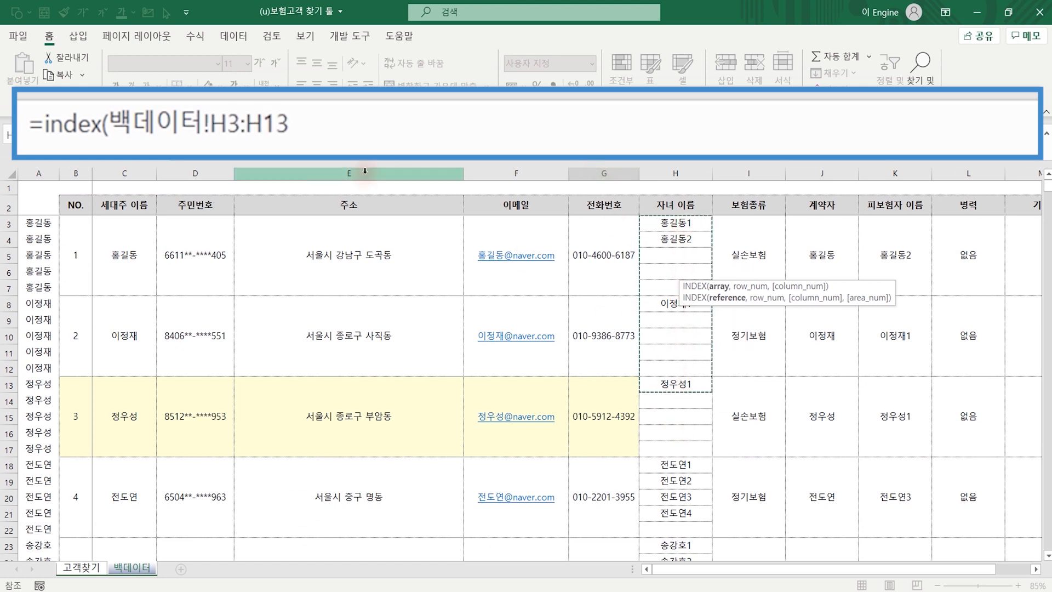
Extend the INDEX array to row 2000 and make it absolute as 백데이터!$H$3:$H$2000
left_click(327, 124)
key("BackSpace")
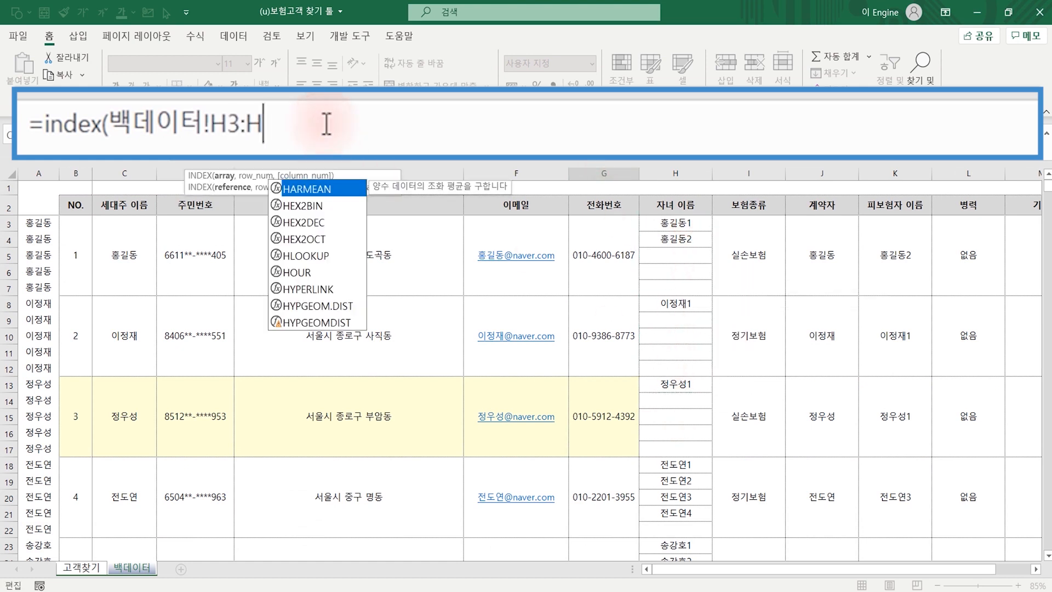
type("2000")
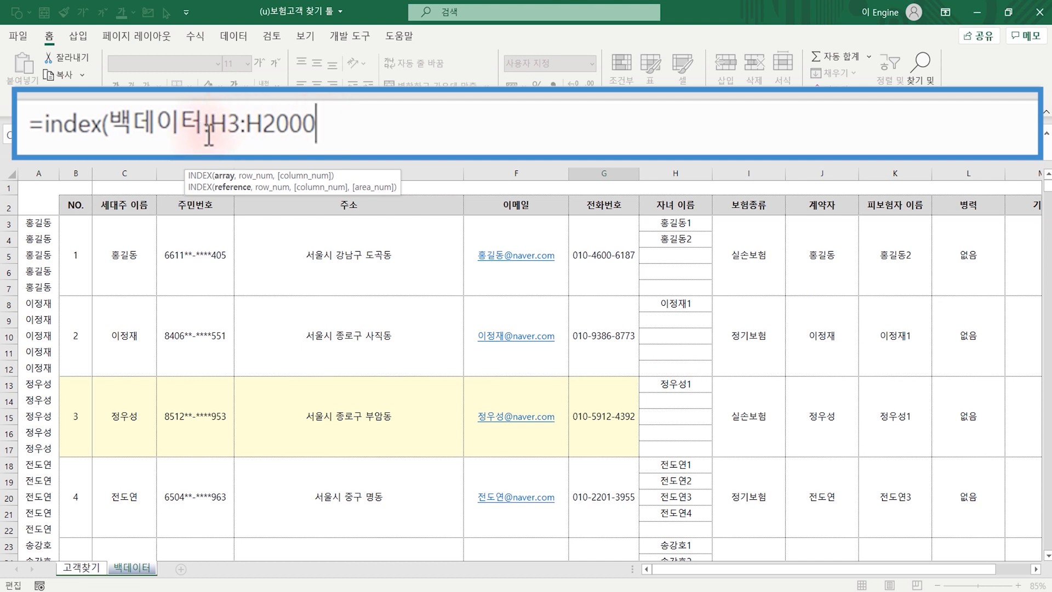
left_click_drag(210, 125, 317, 127)
key("F4")
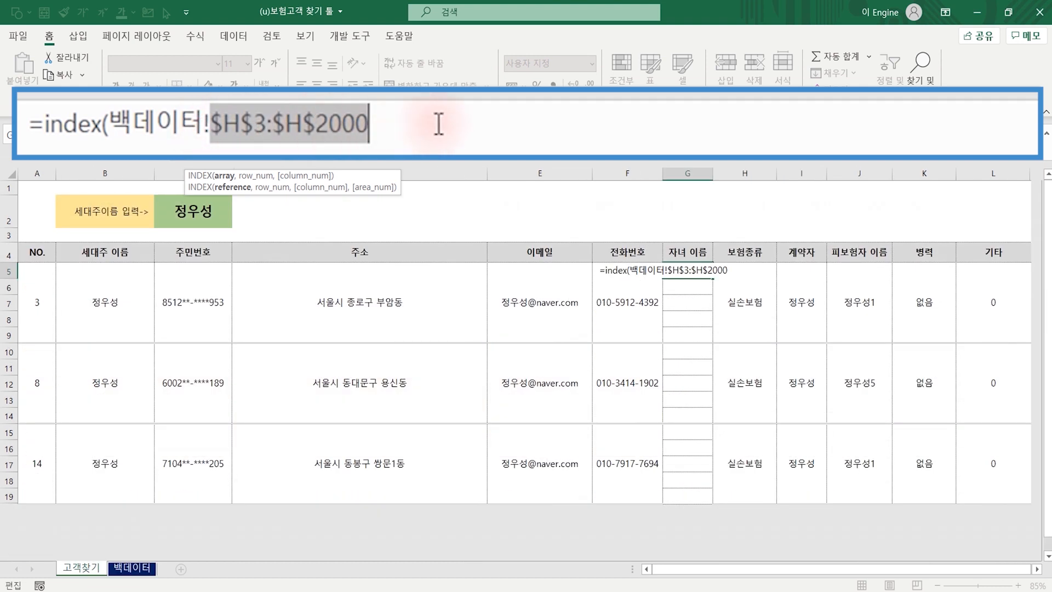
Add SMALL(IF( as the row argument of the INDEX formula and begin its logical test with 고객찾기!$C$2=
left_click(434, 123)
type(",sm")
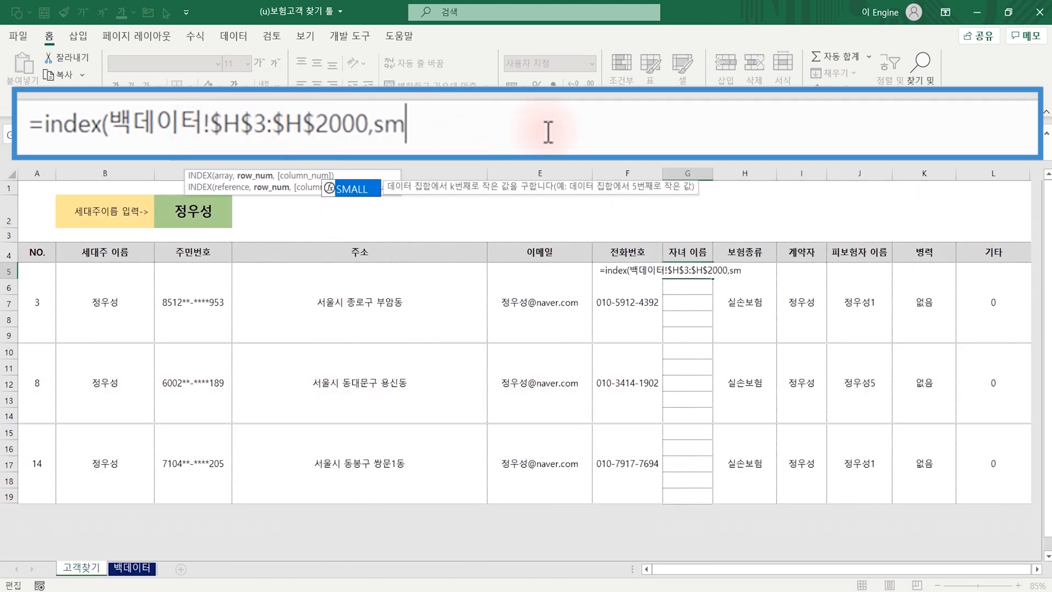
type("all(if(")
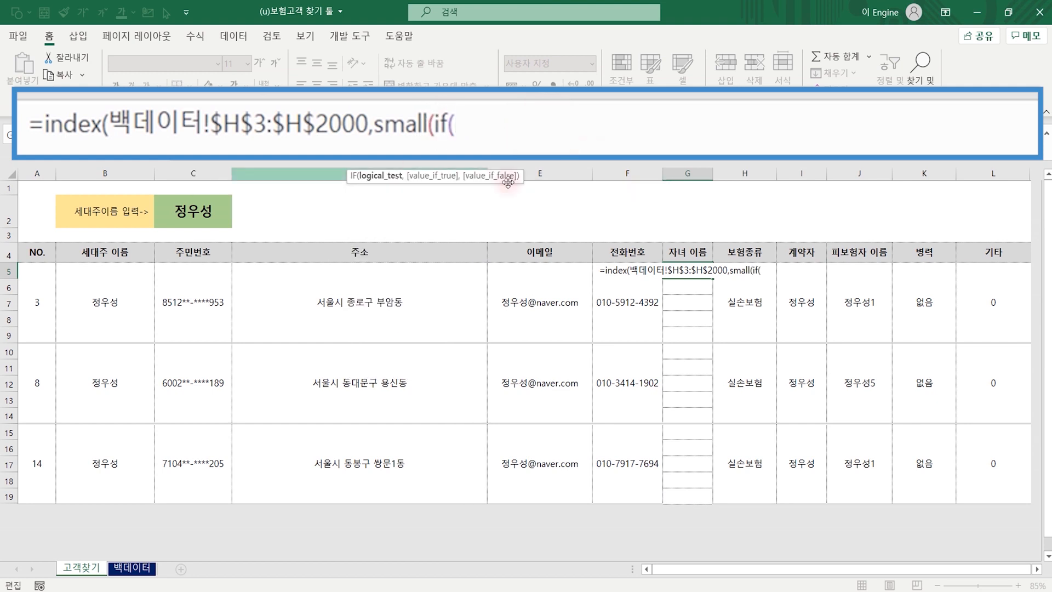
left_click(191, 215)
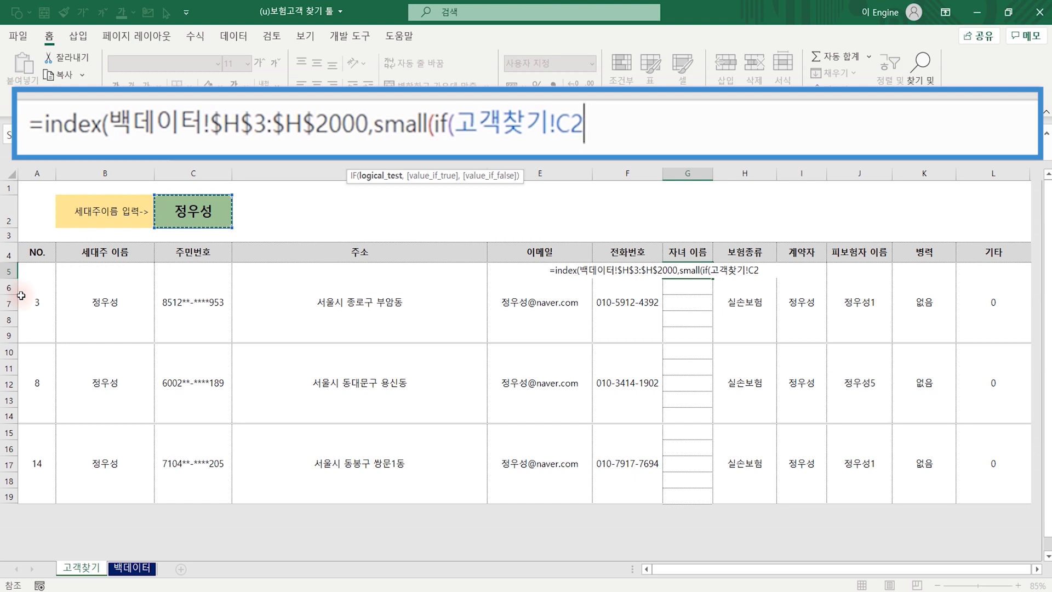
key("F4")
type("=")
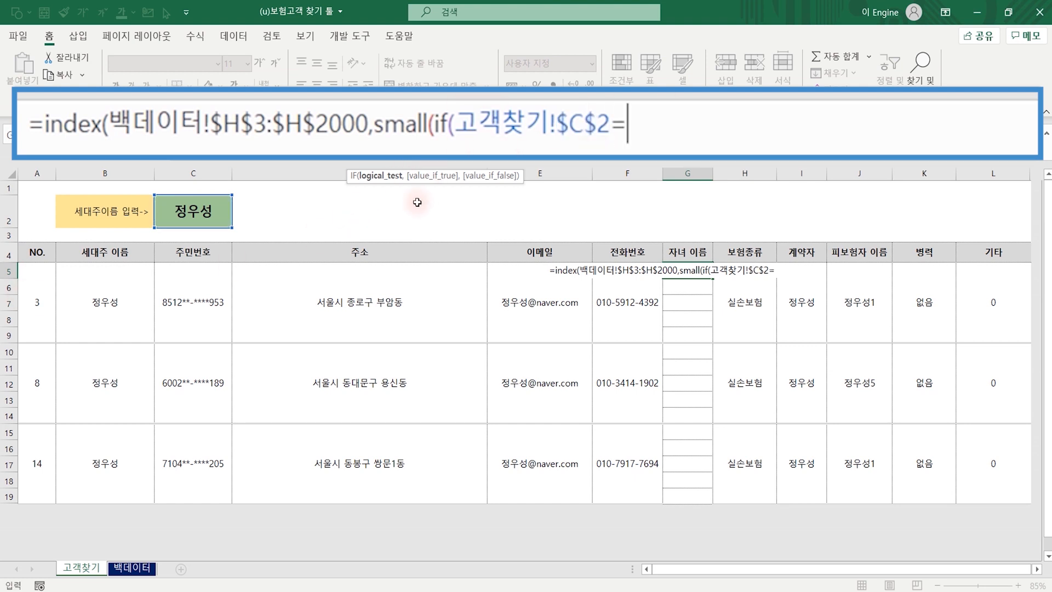
Complete the IF test by comparing against the helper column range 백데이터!$A$3:$A$2000 as an absolute reference
left_click(132, 567)
left_click(40, 223)
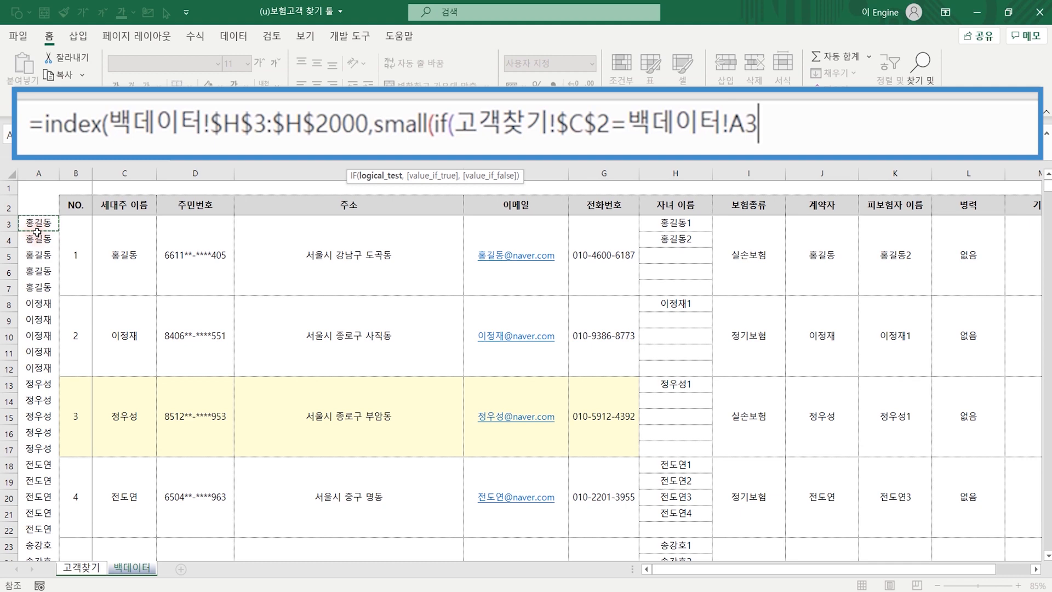
key("ctrl+shift+Down")
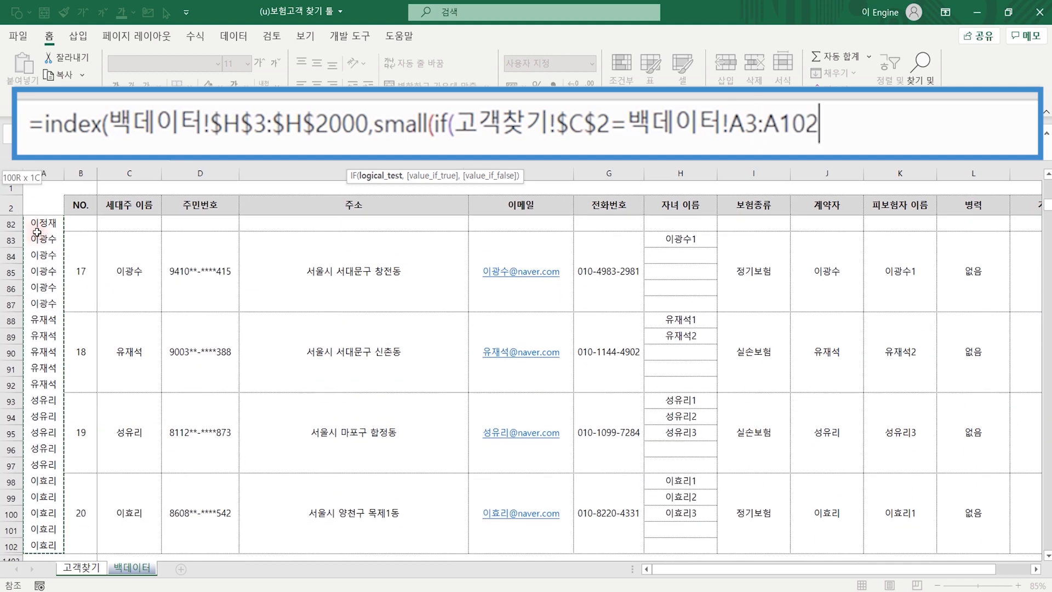
left_click(998, 132)
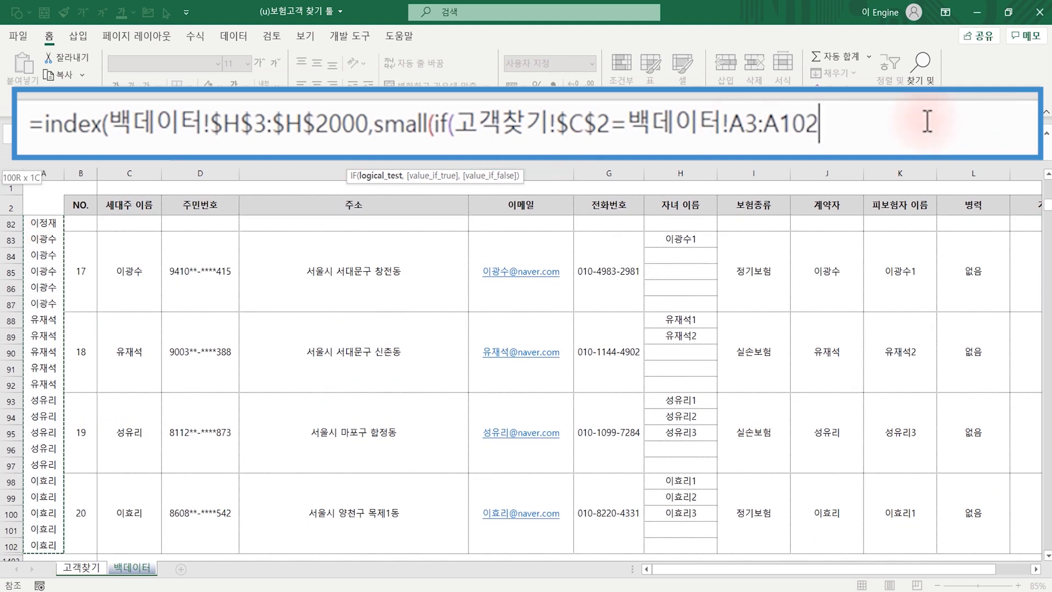
key("BackSpace")
key("BackSpace")
key("BackSpace")
type("2000")
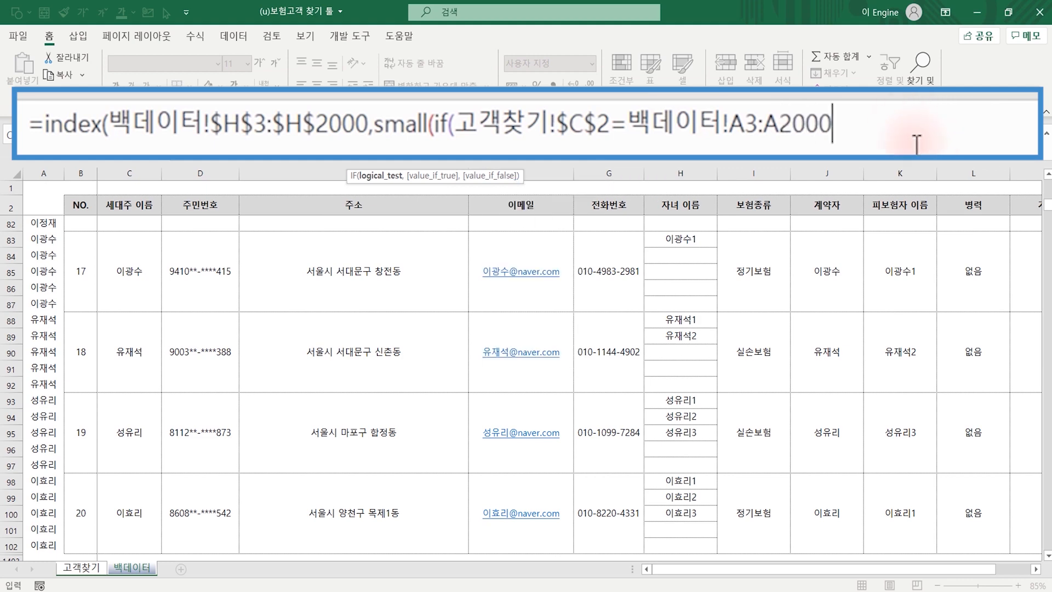
left_click_drag(731, 123, 806, 118)
key("F4")
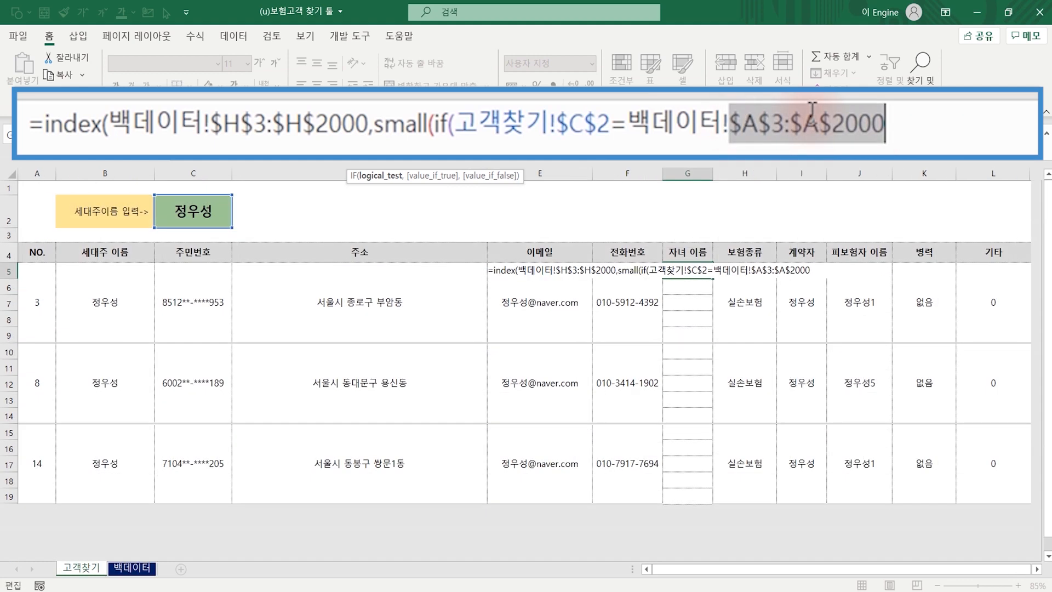
Start the IF true value with MATCH(ROW( over the address cells 고객찾기!D5:D19
left_click(960, 124)
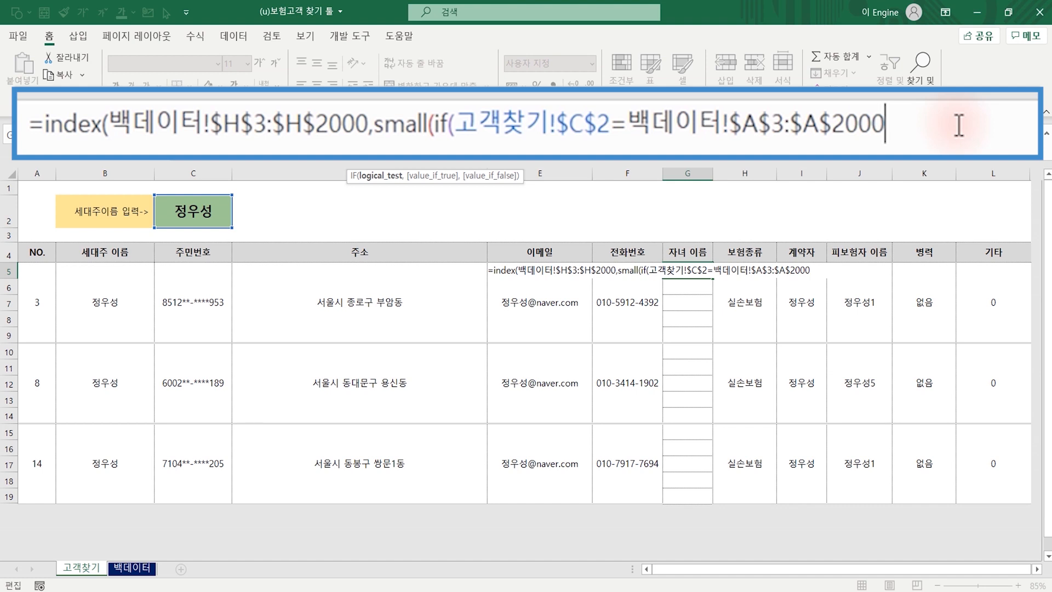
type(",mat")
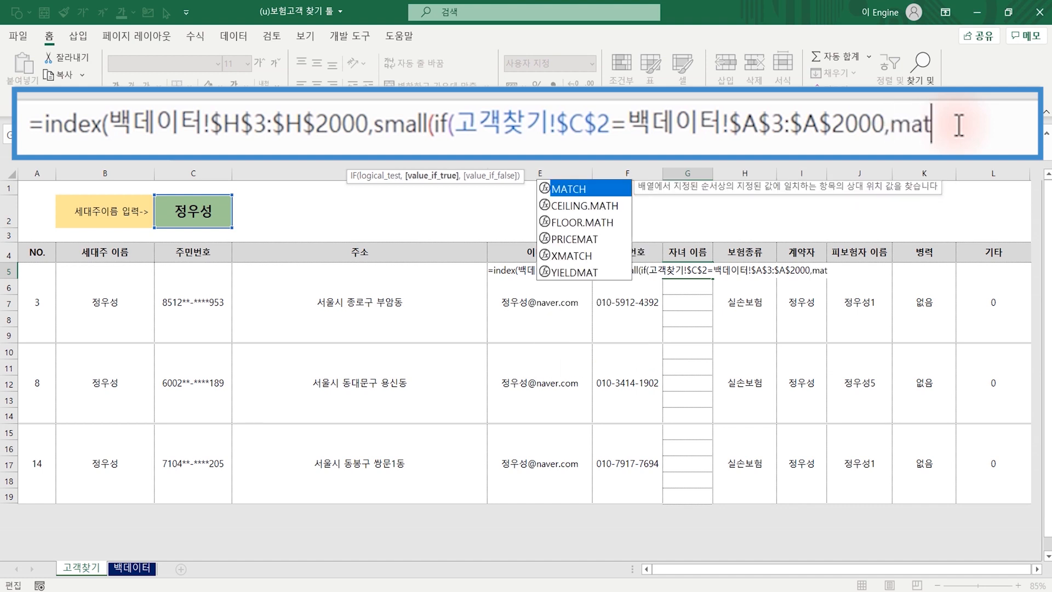
type("ch(row(")
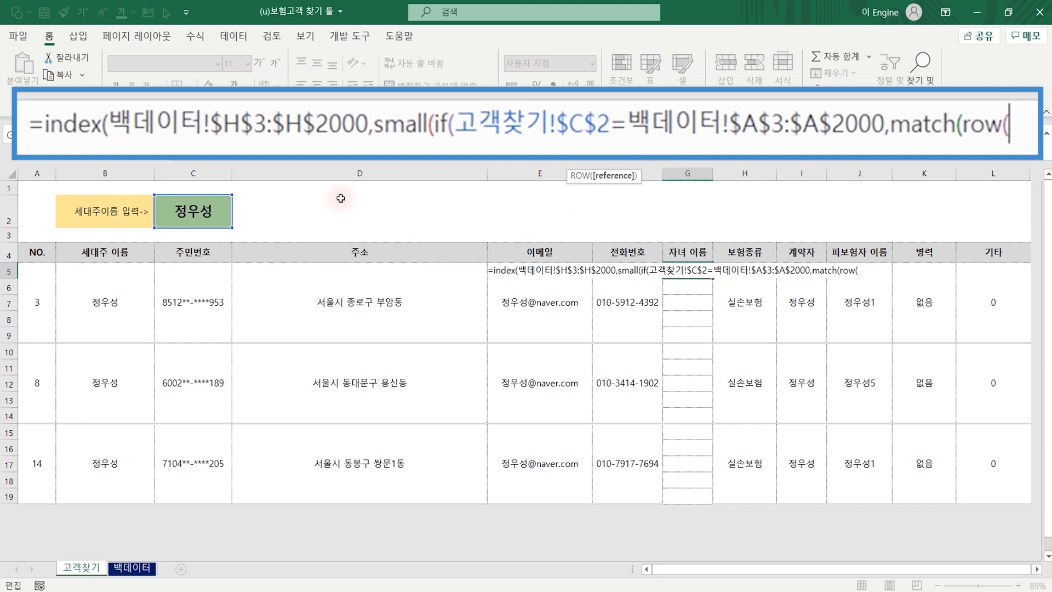
left_click_drag(340, 188, 333, 333)
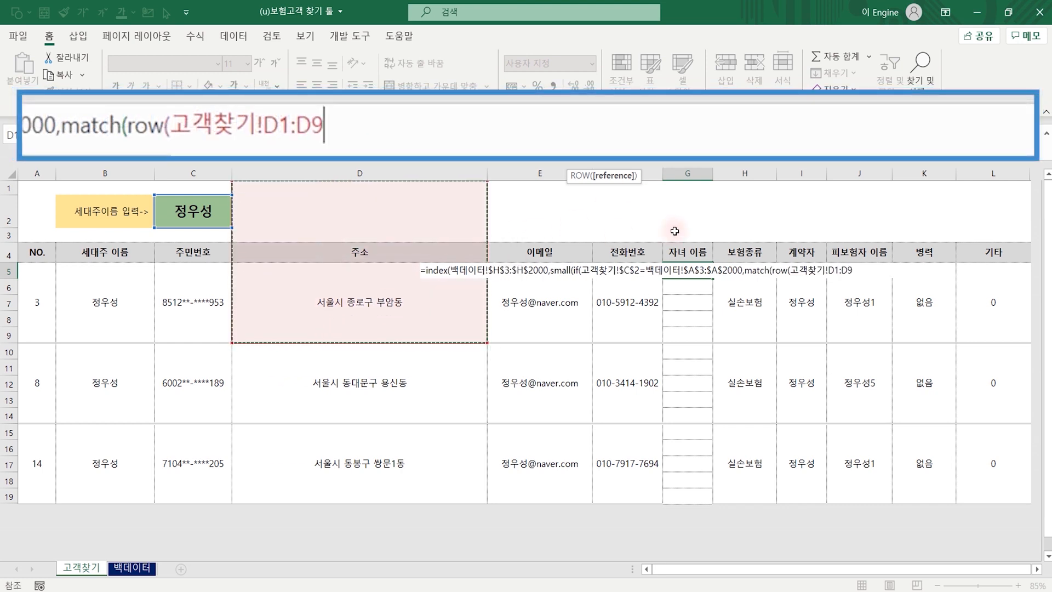
left_click(376, 303)
left_click_drag(376, 303, 345, 459)
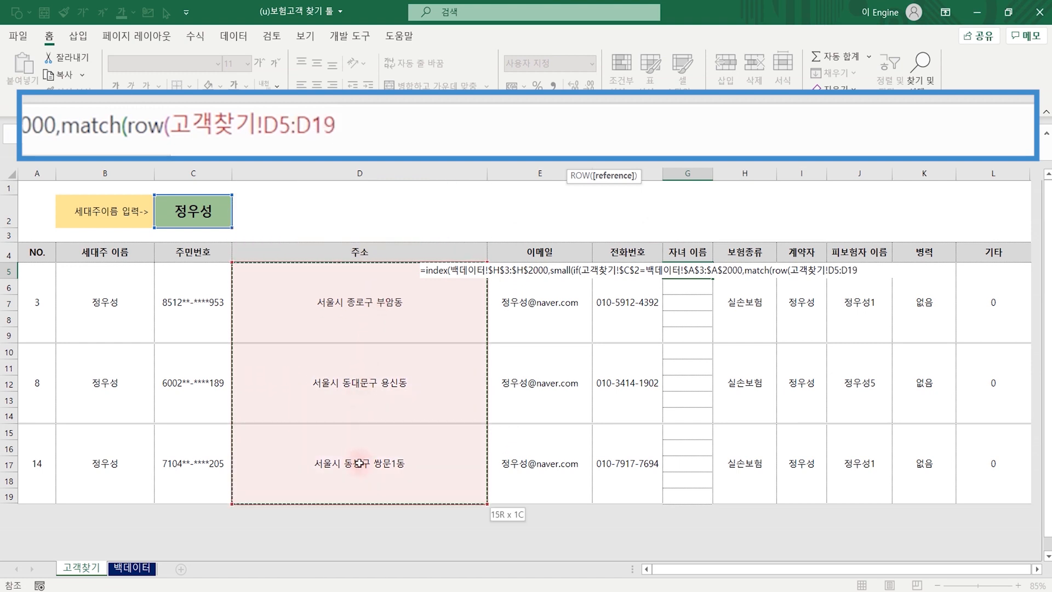
Extend the ROW reference to row 2000, make it absolute as 고객찾기!$D$5:$D$2000, and close the ROW function
key("BackSpace")
key("BackSpace")
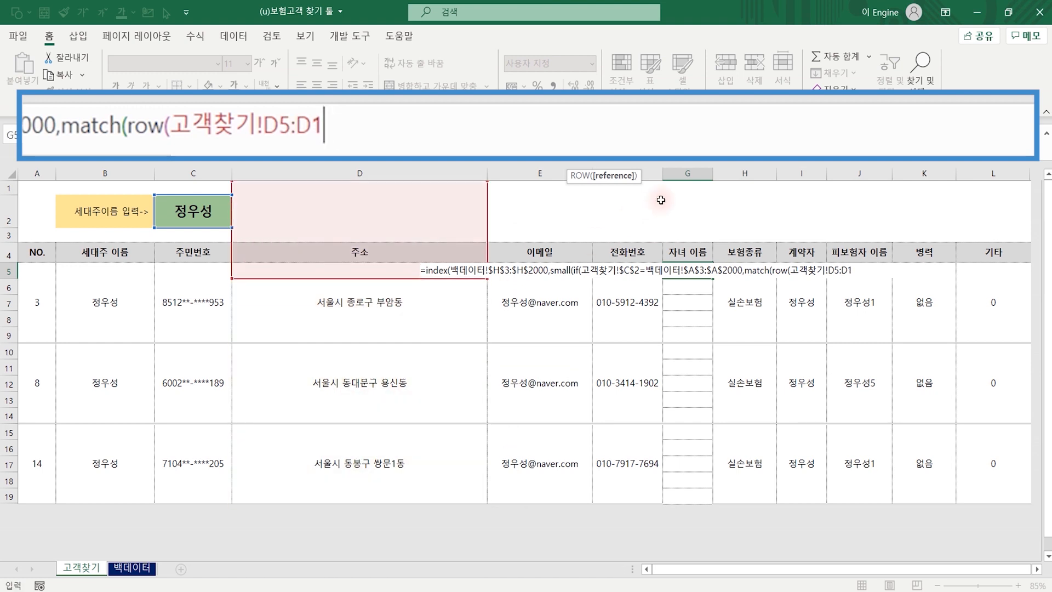
type("2000")
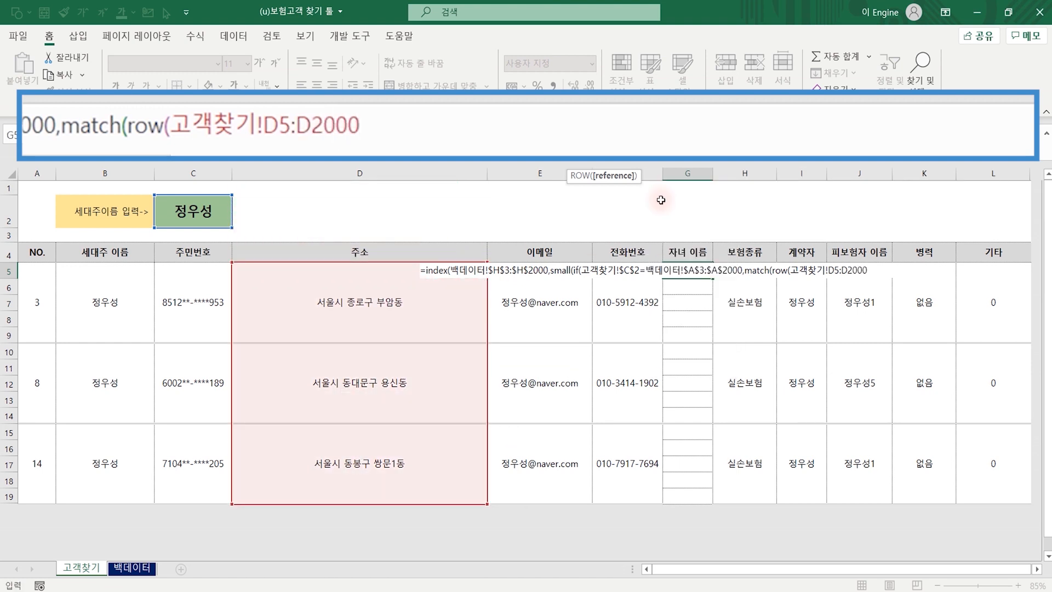
left_click_drag(278, 125, 348, 125)
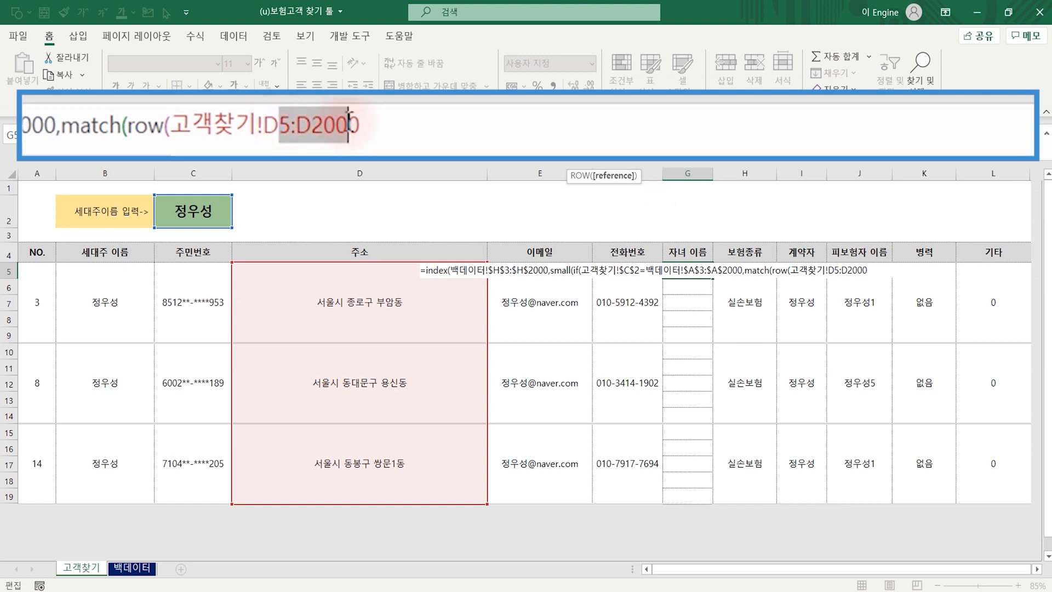
key("F4")
left_click(465, 130)
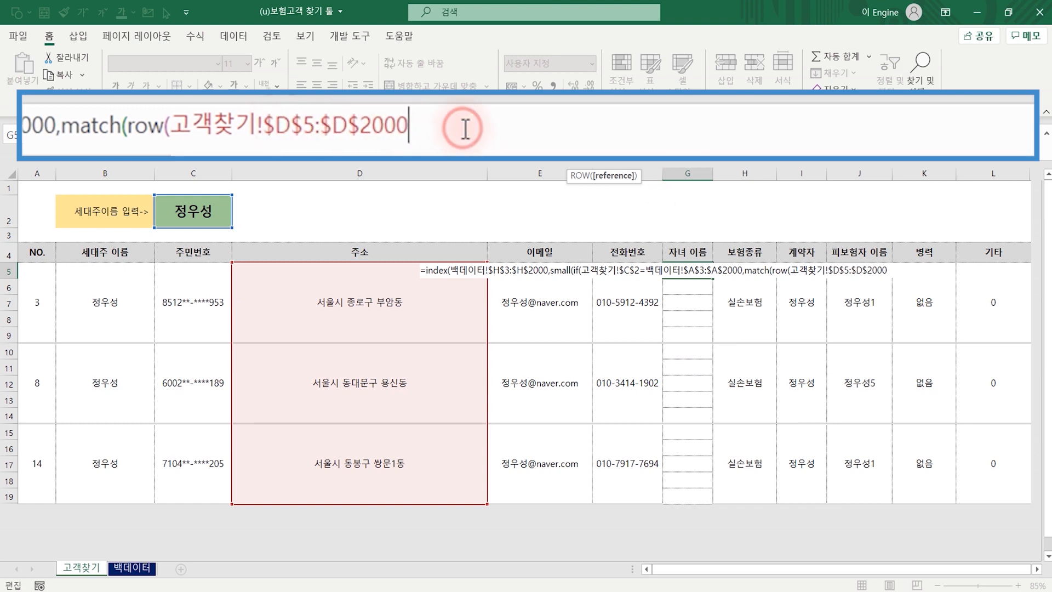
type(")")
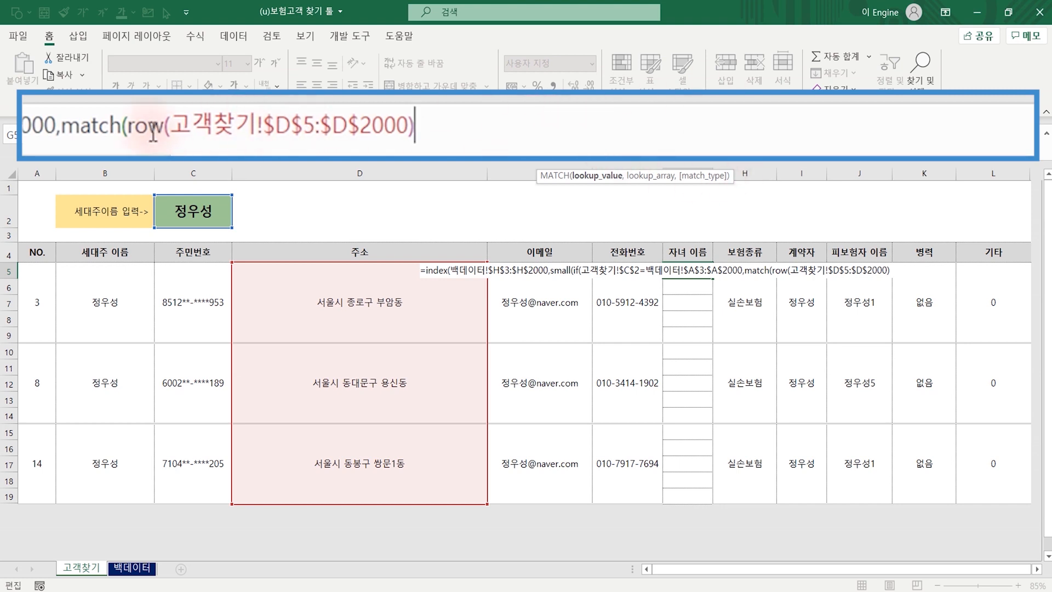
Reuse the ROW expression as MATCH's lookup array with exact match 0, and set the IF false value to ""
left_click_drag(127, 125, 437, 147)
key("ctrl+c")
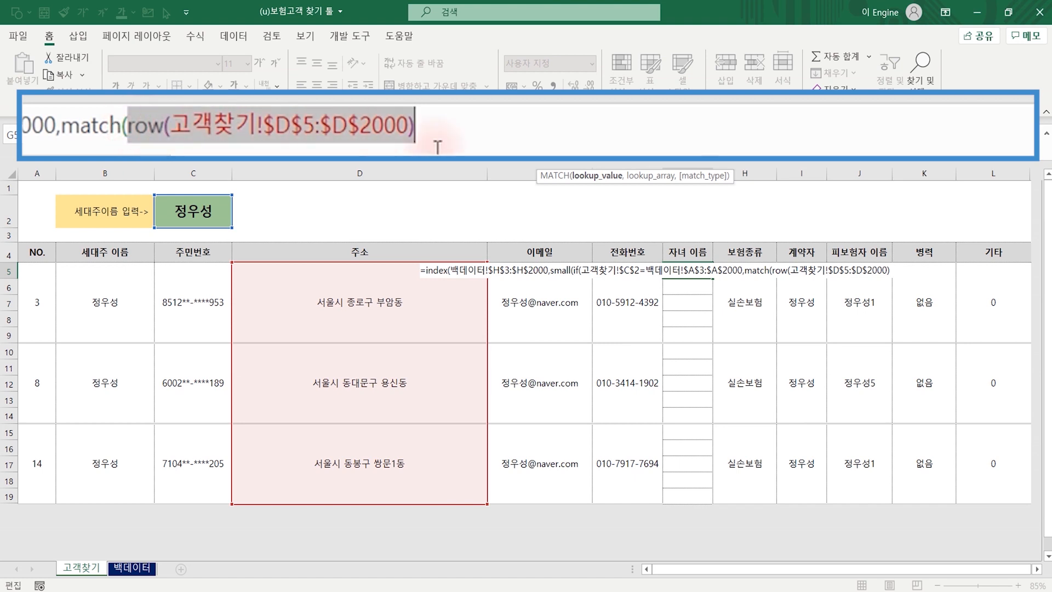
left_click(450, 134)
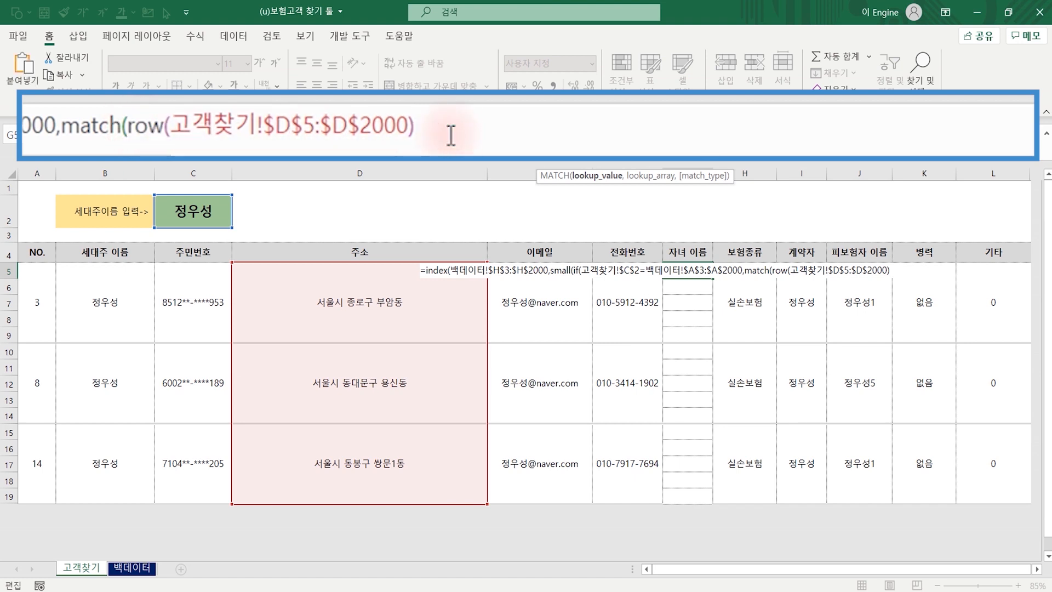
type(",")
key("ctrl+v")
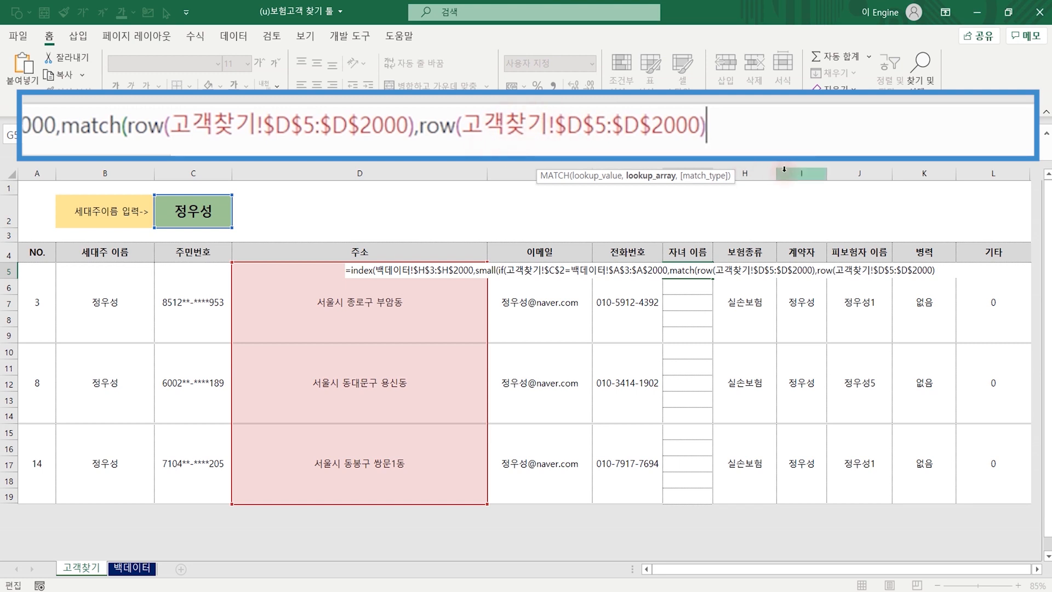
type(",")
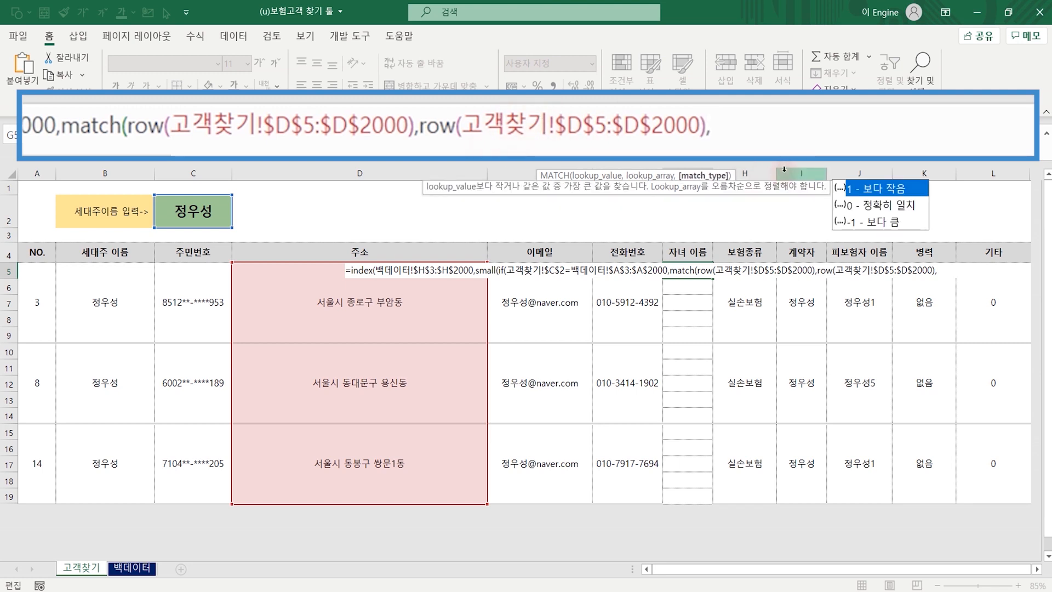
type("0)")
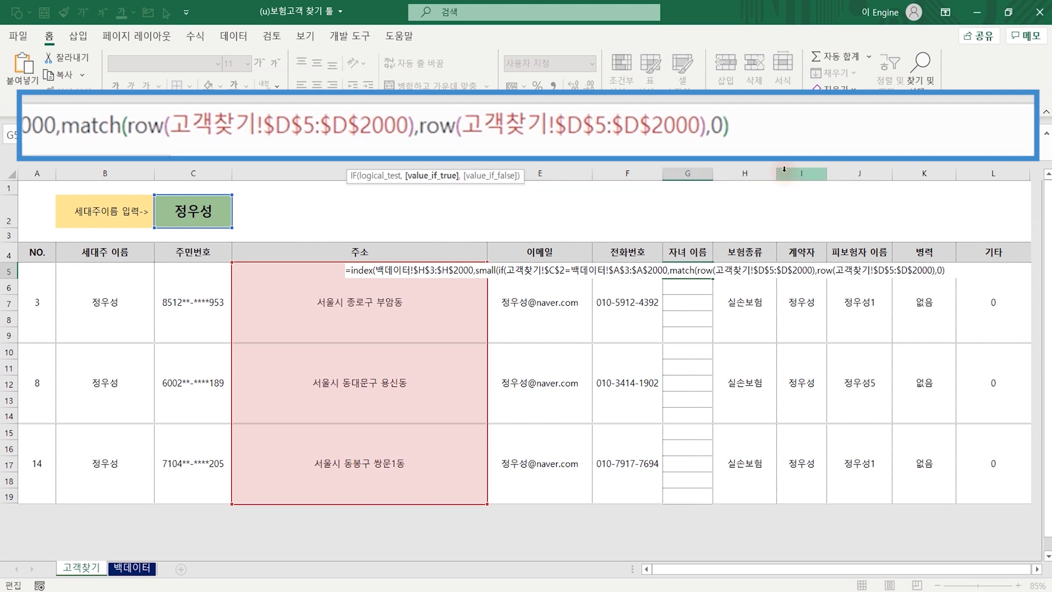
type(",")
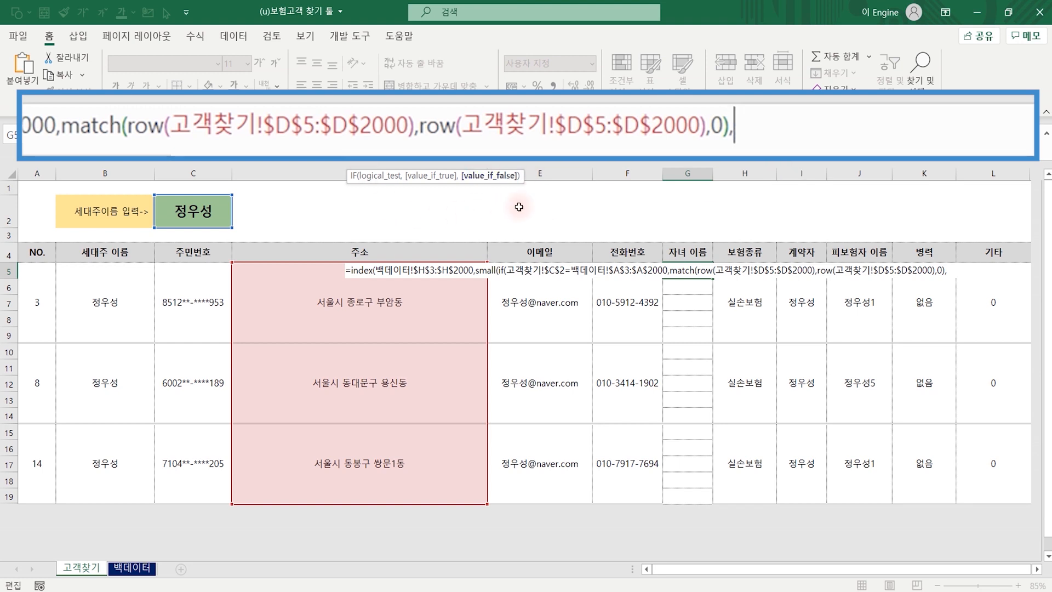
type("\"\"),")
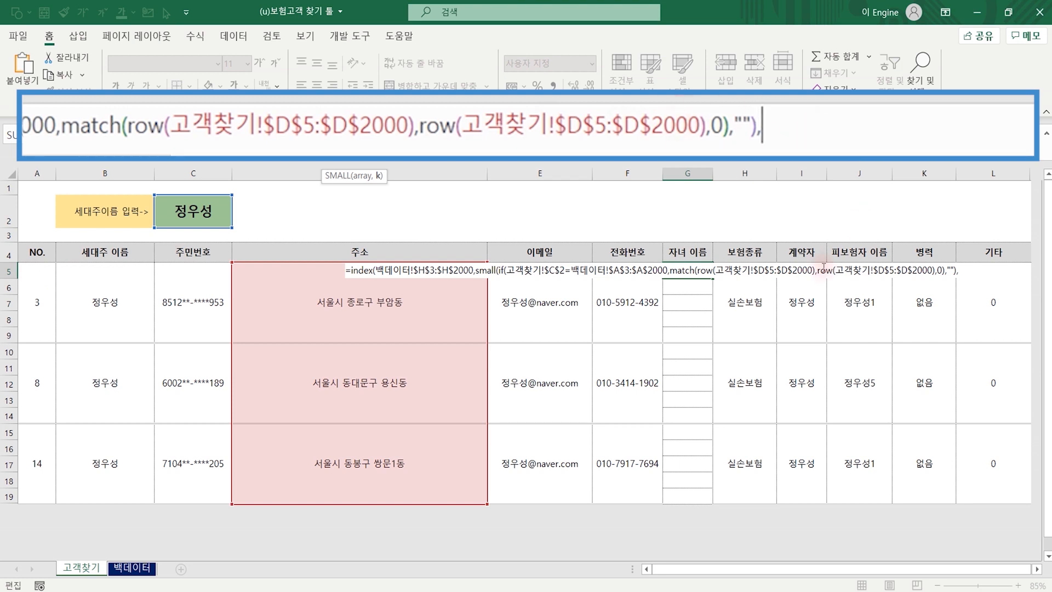
Set SMALL's k argument to ROWS(고객찾기!$A$1:a1), close all functions, and enter the formula in G5
type("rows(")
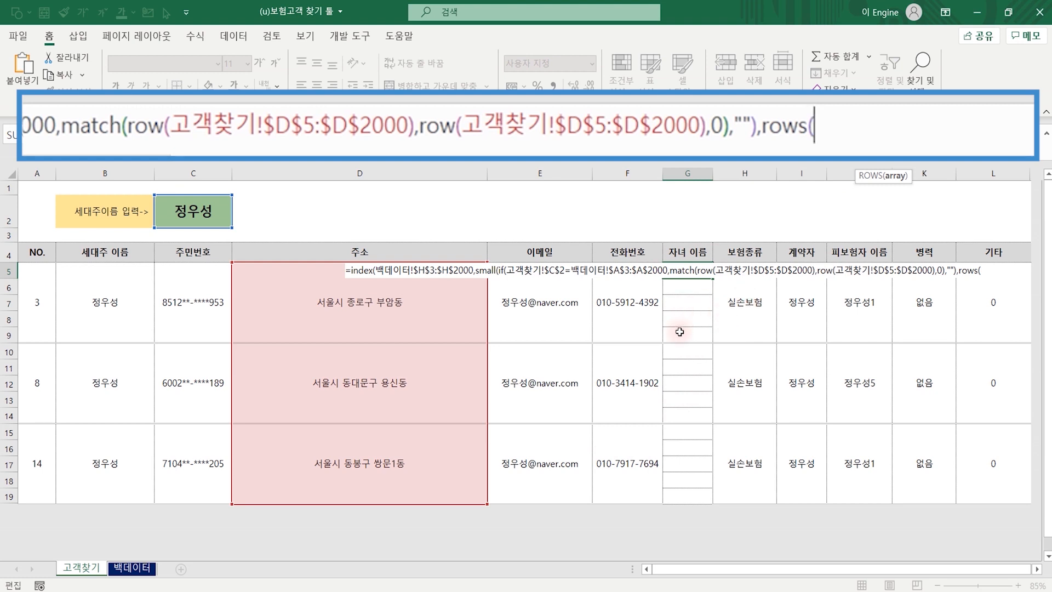
left_click(41, 191)
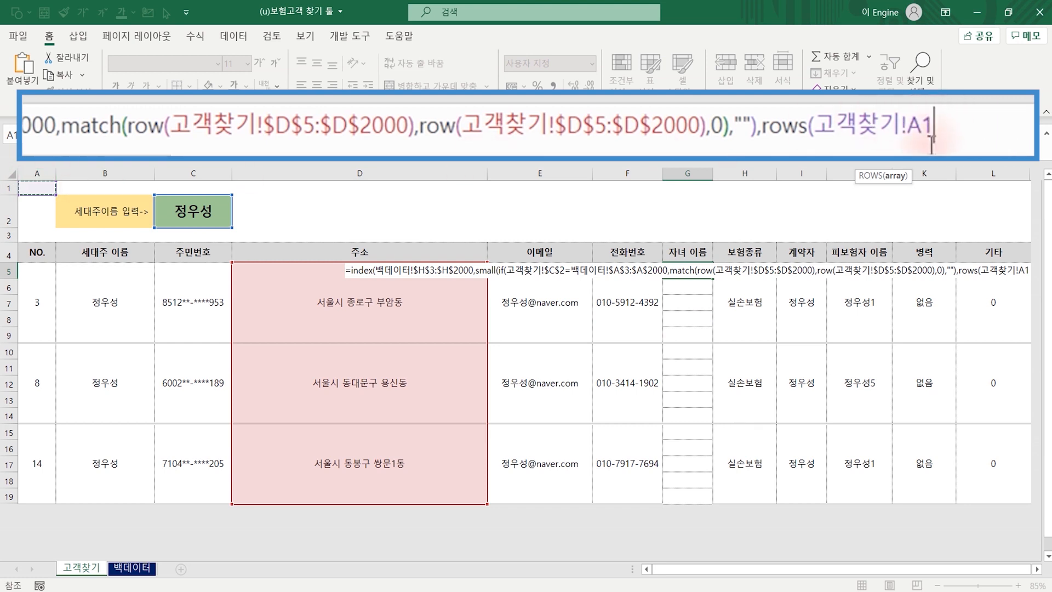
key("F4")
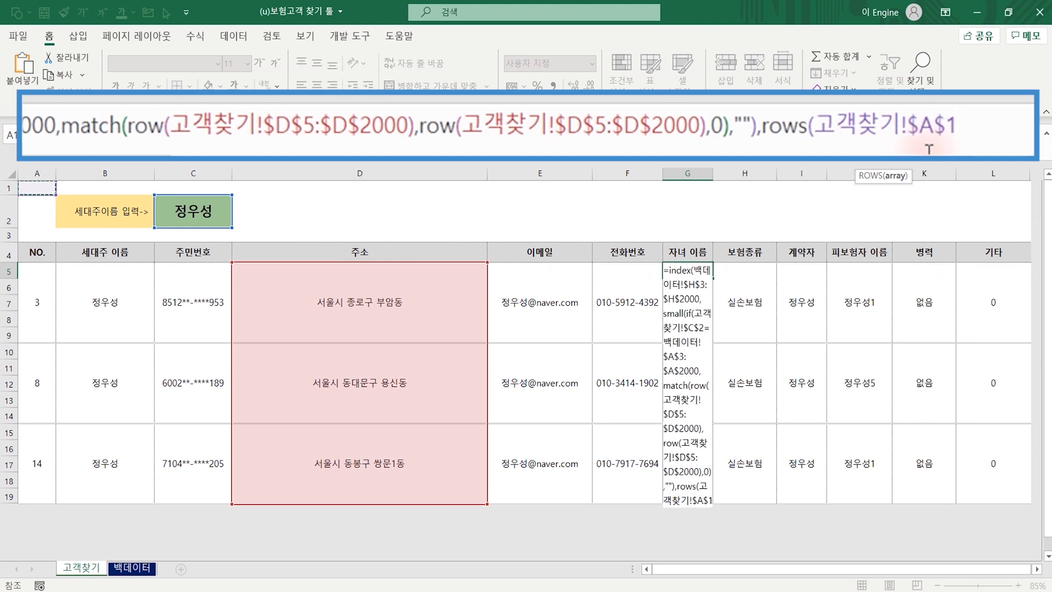
type(":")
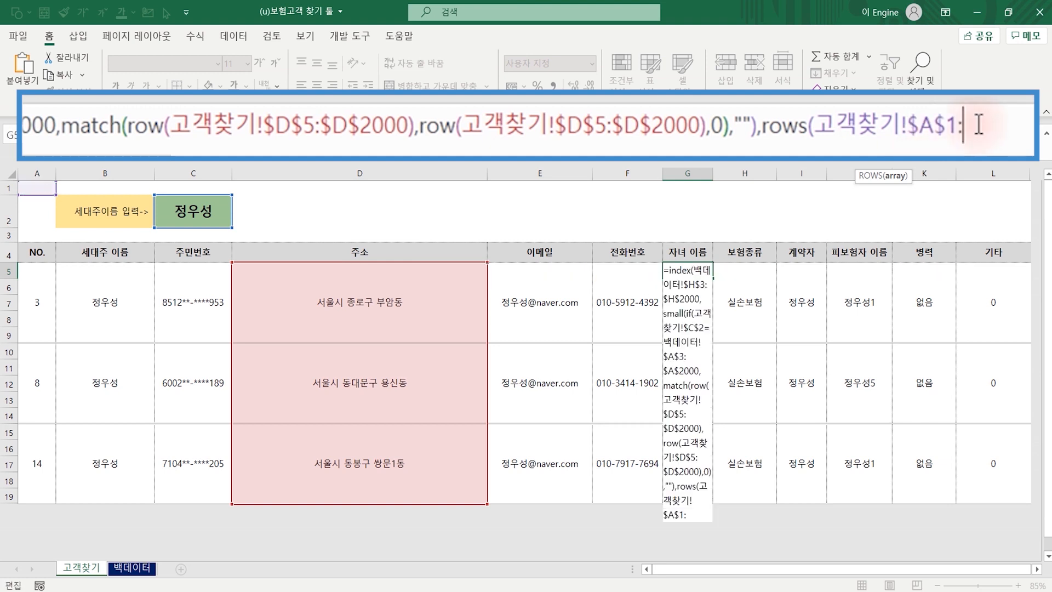
type("a1")
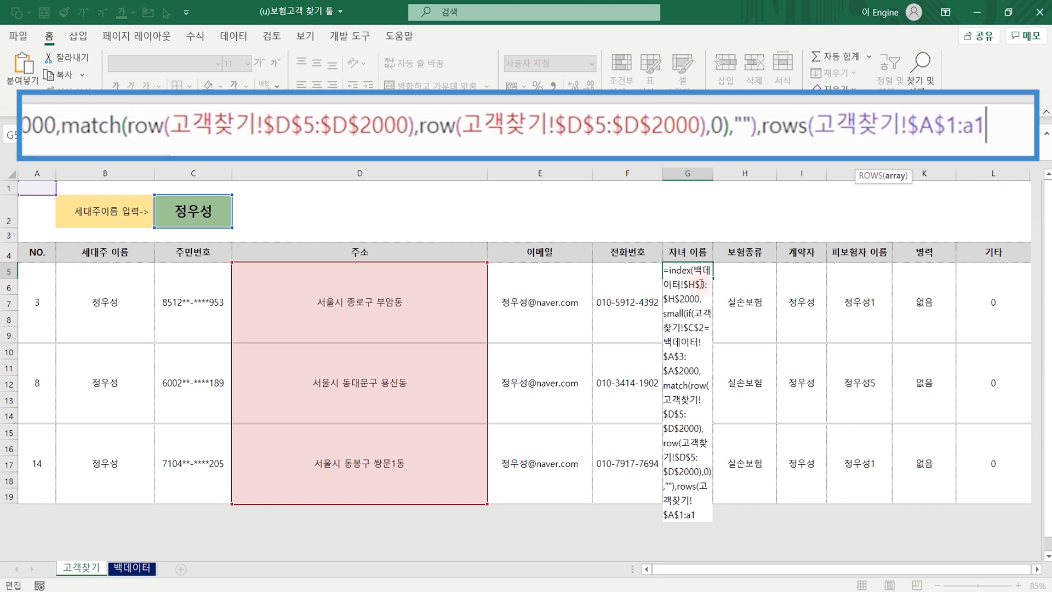
type(")")
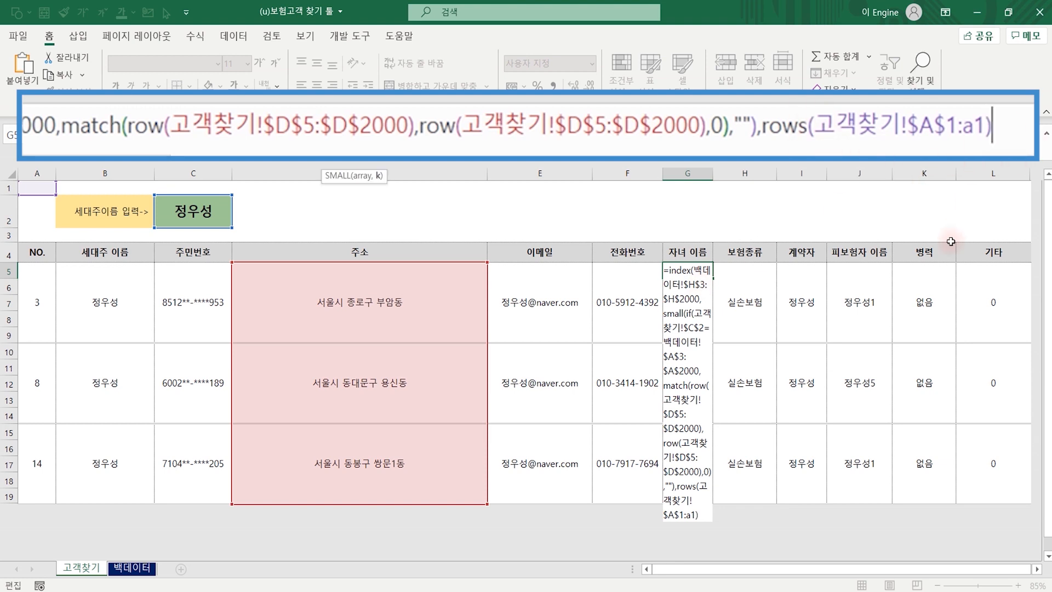
type(")")
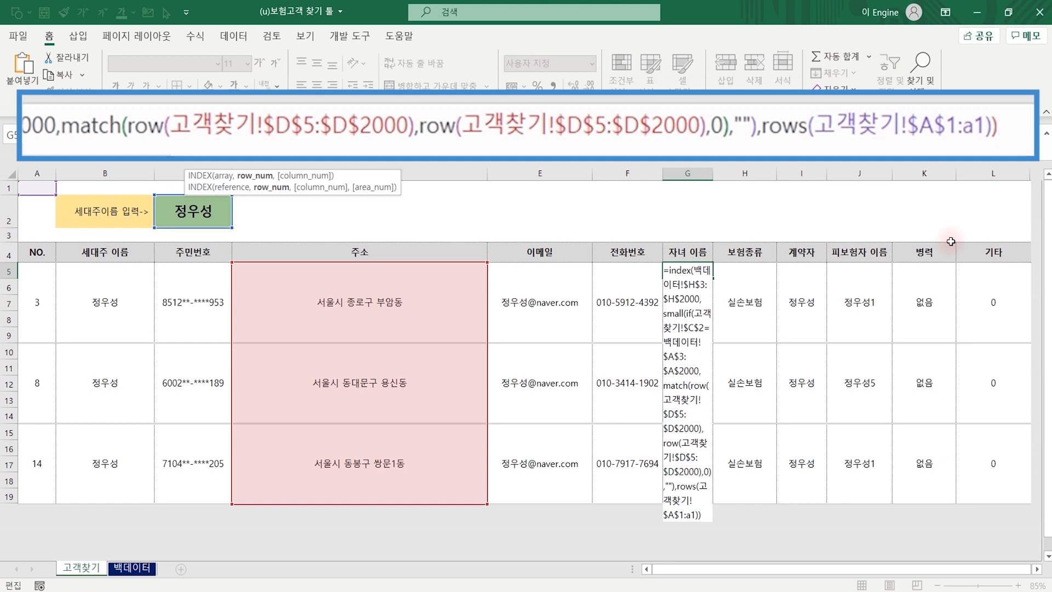
type(")")
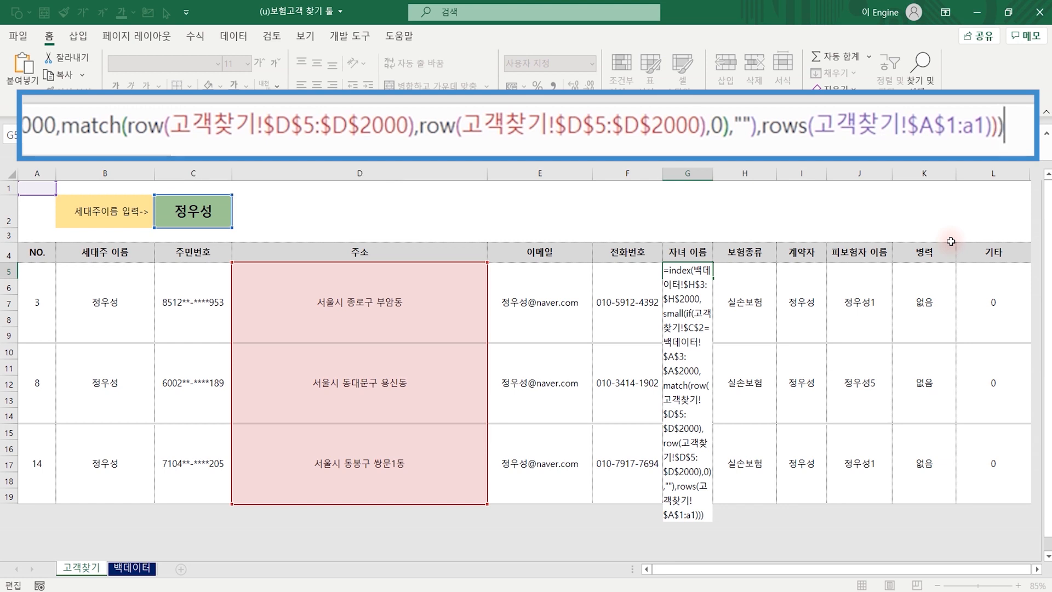
key("Return")
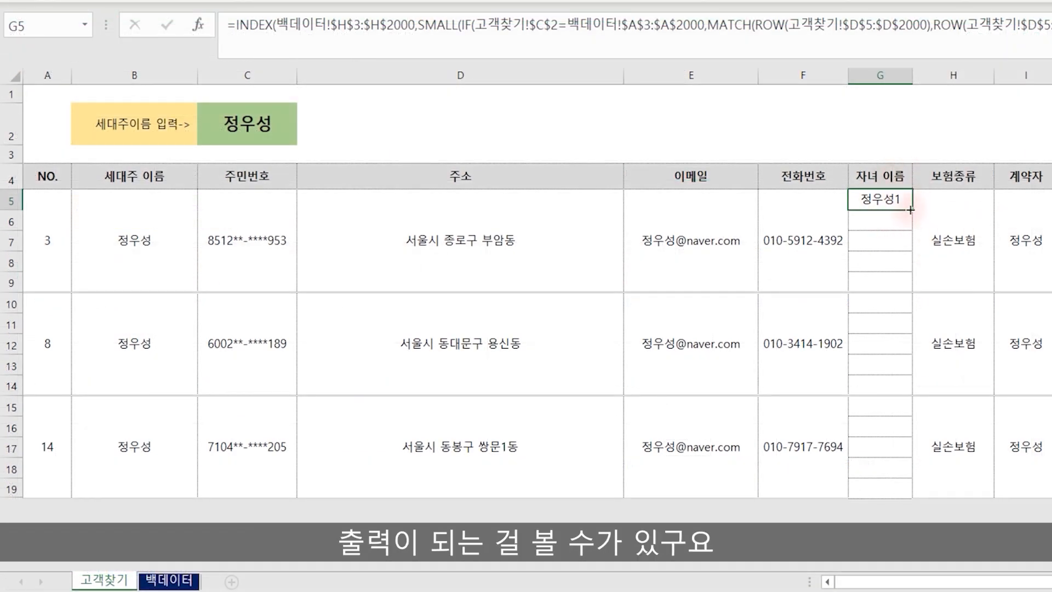
Fill the G5 자녀 이름 formula down through G19 without formatting, keeping the existing borders
left_click_drag(910, 210, 895, 491)
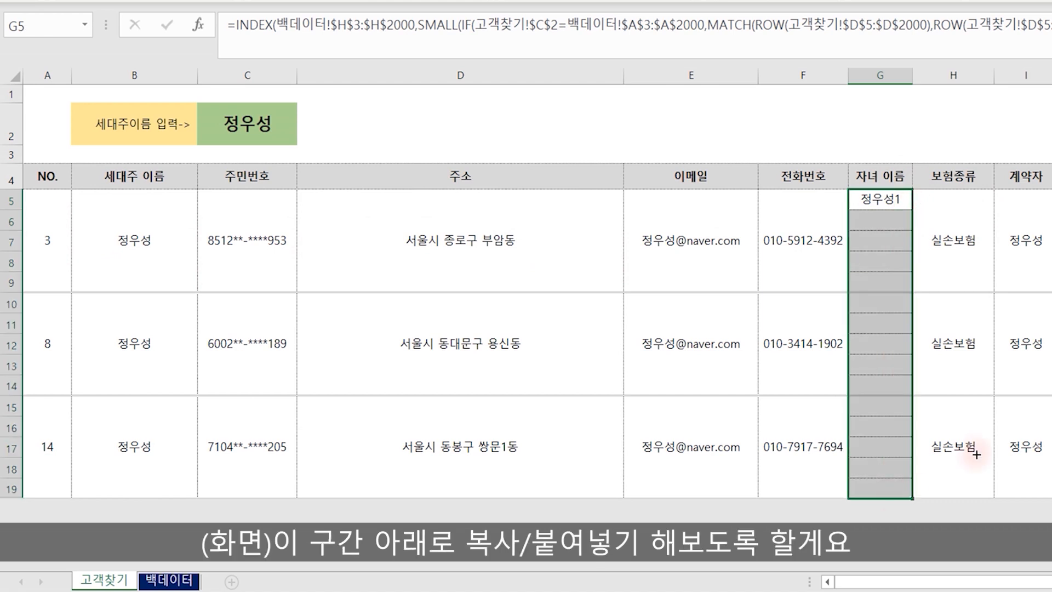
left_click_drag(977, 455, 979, 447)
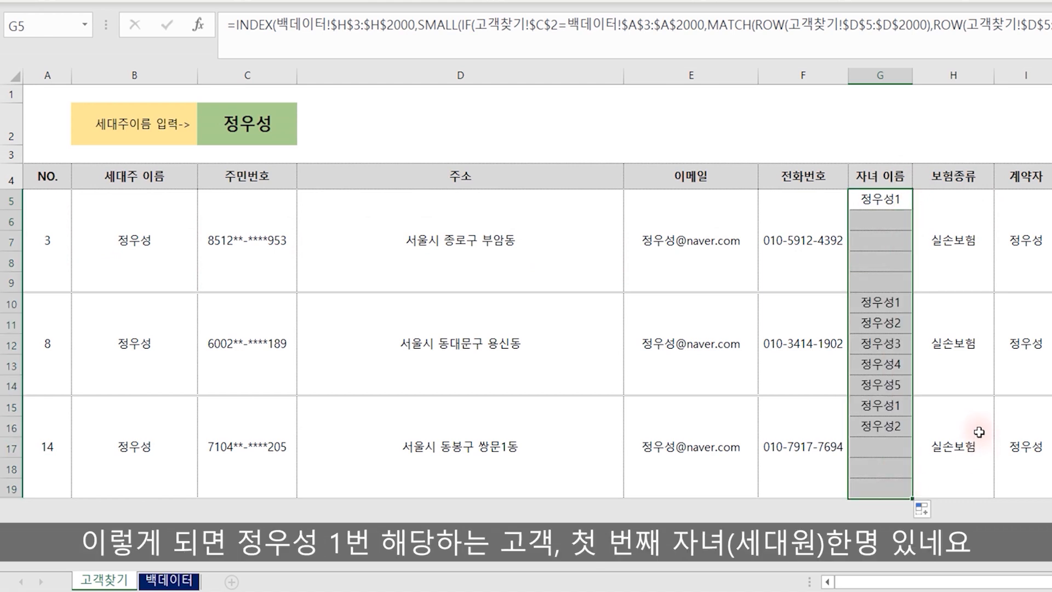
left_click(883, 197)
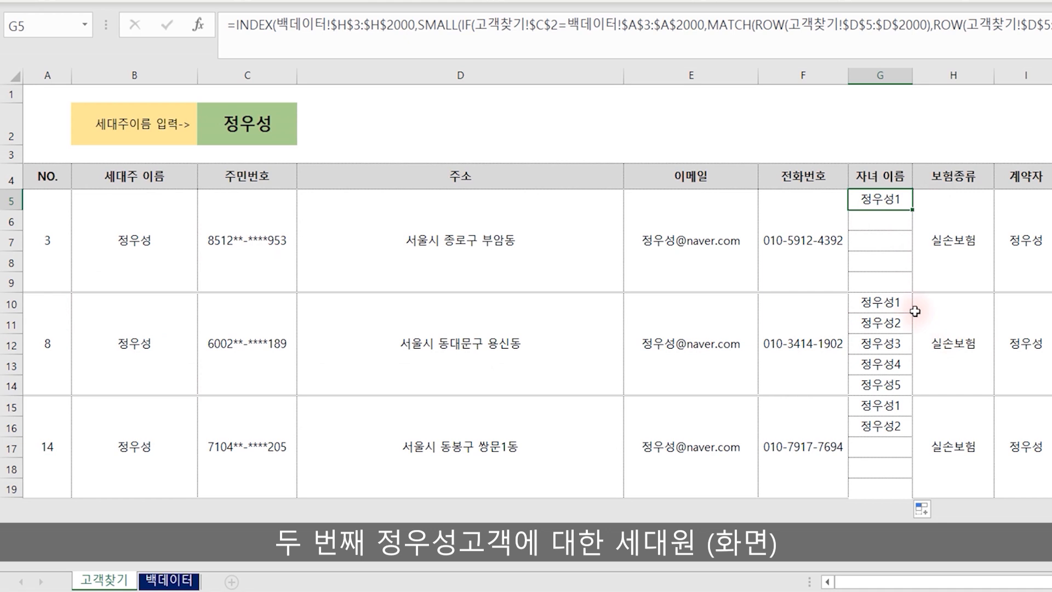
left_click(926, 509)
left_click(976, 573)
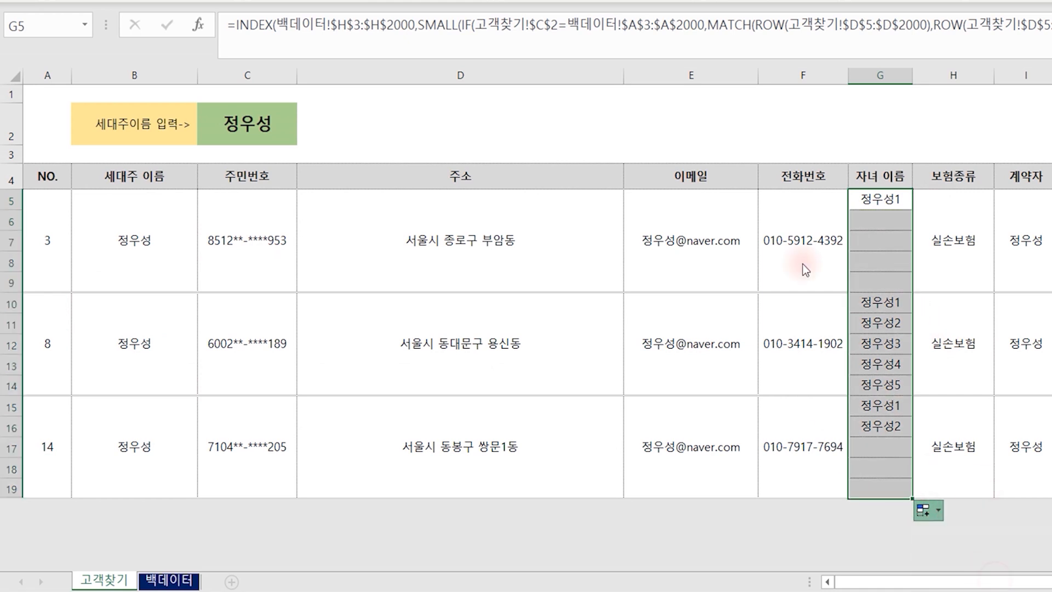
left_click(979, 353)
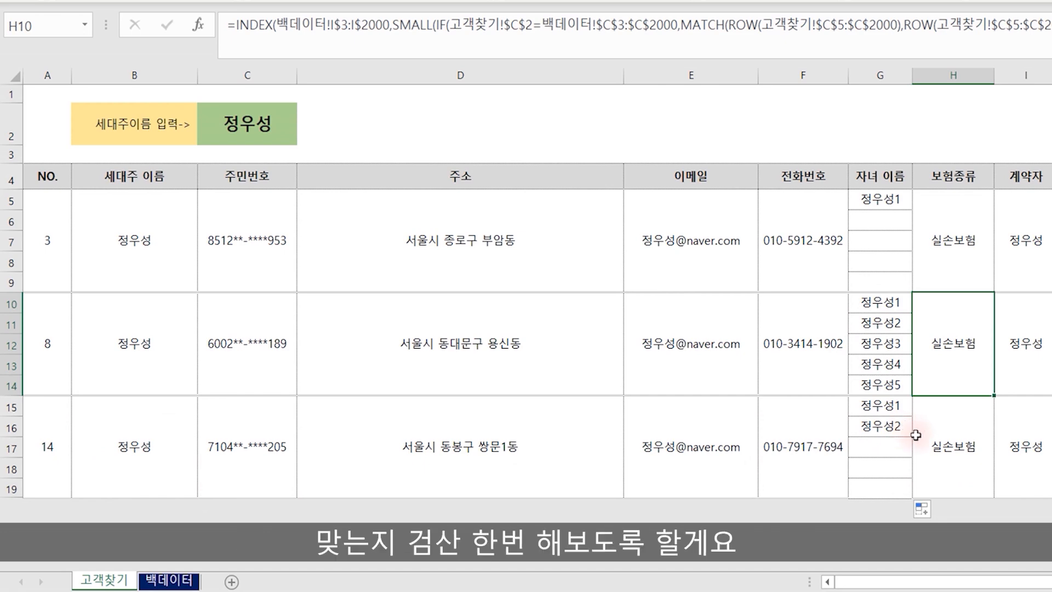
Compare the returned 자녀 이름 entries with the highlighted 백데이터 records of the selected householder
left_click(158, 576)
scroll(921, 401, "up", 20)
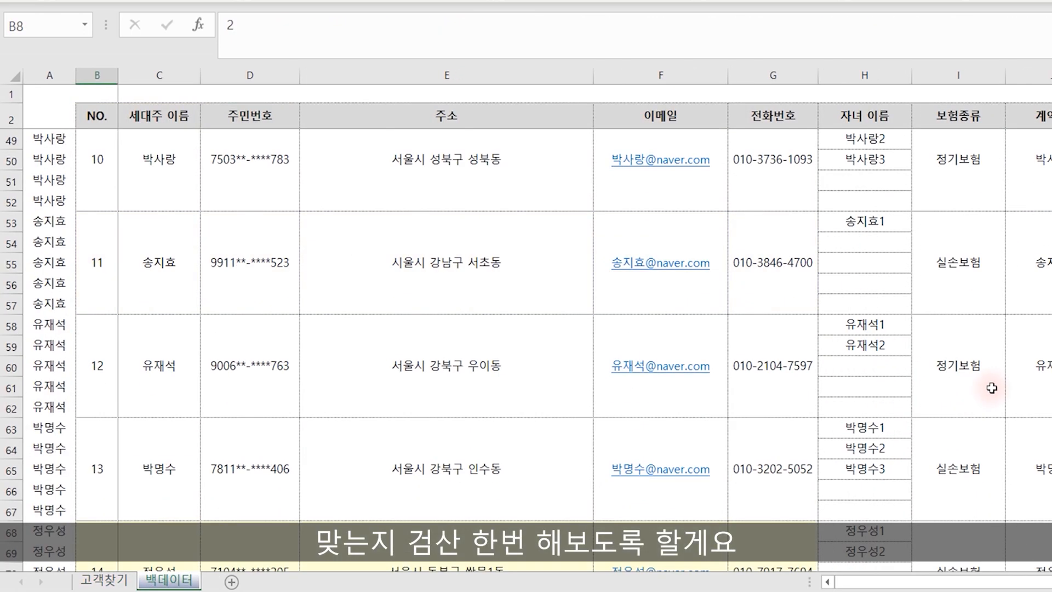
scroll(992, 388, "up", 1)
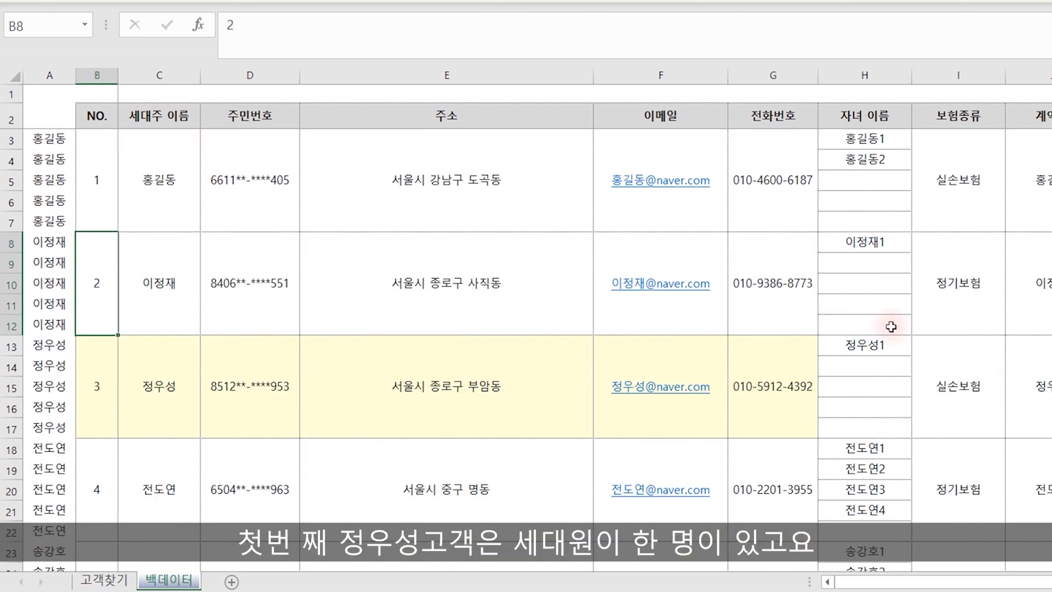
scroll(885, 359, "down", 7)
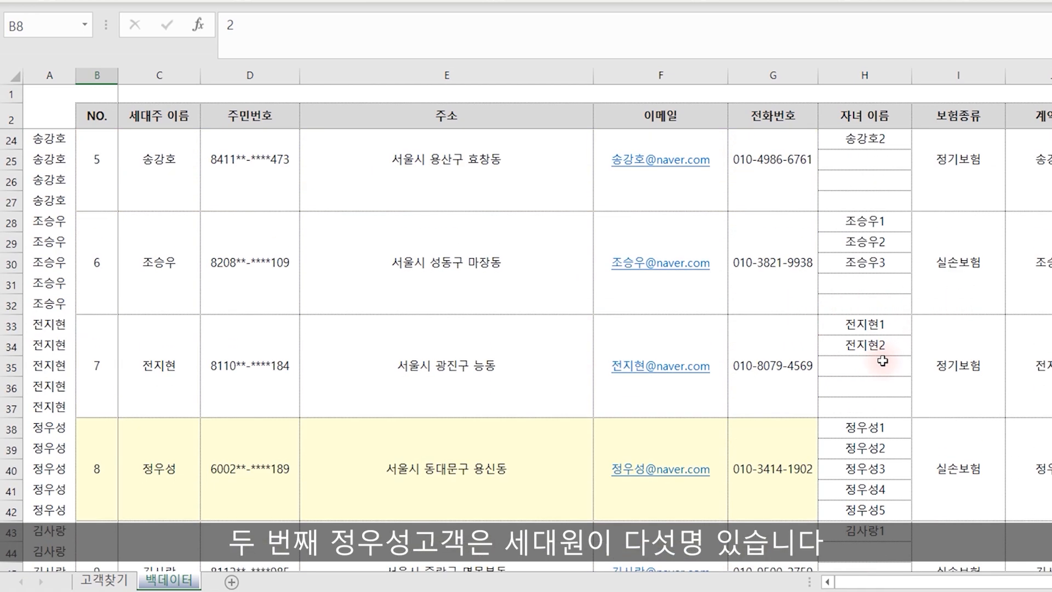
scroll(882, 361, "down", 3)
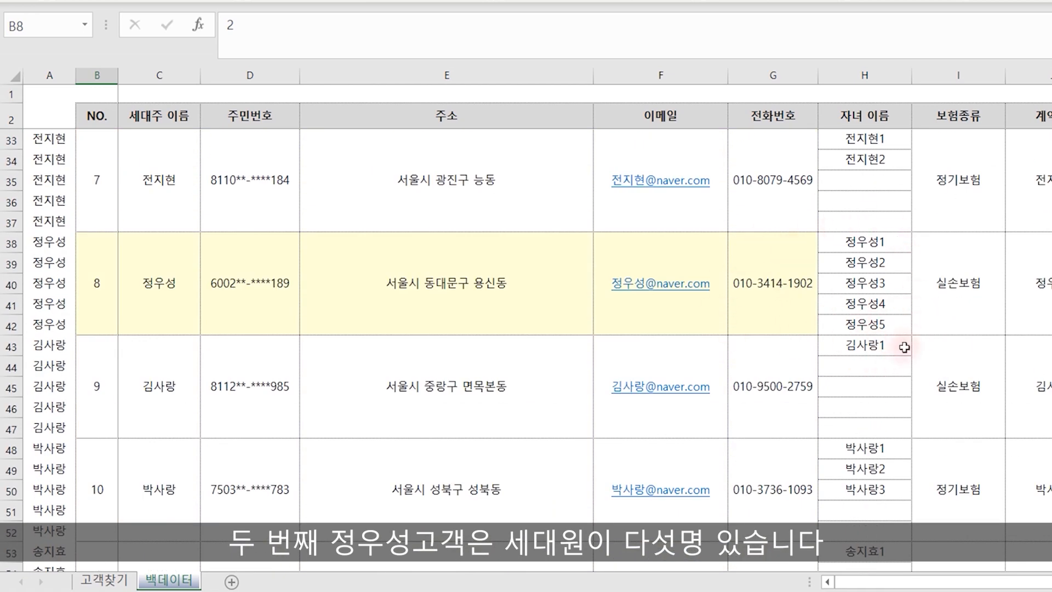
scroll(904, 347, "down", 7)
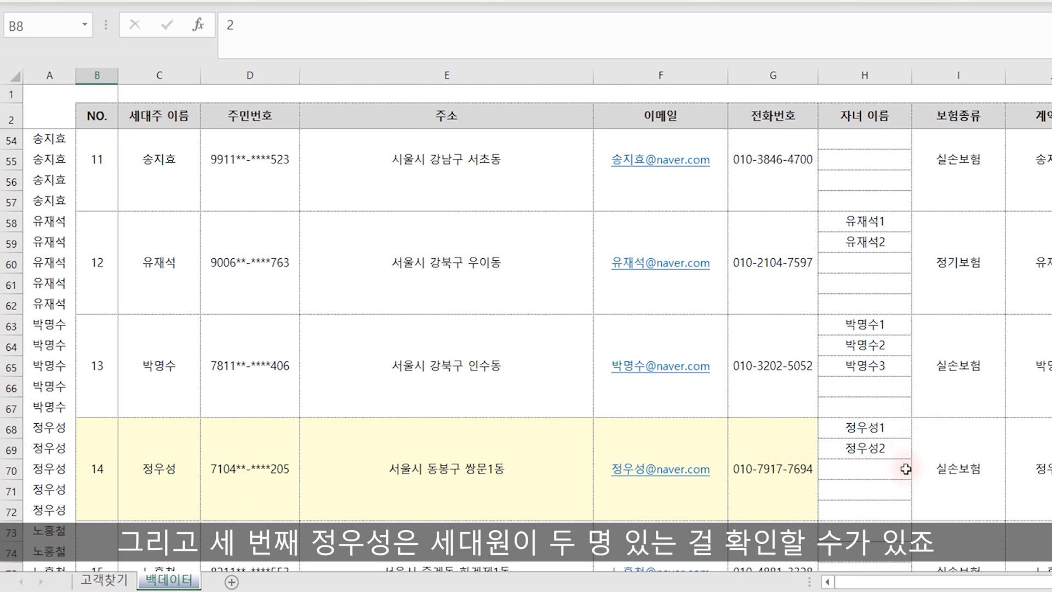
left_click(91, 580)
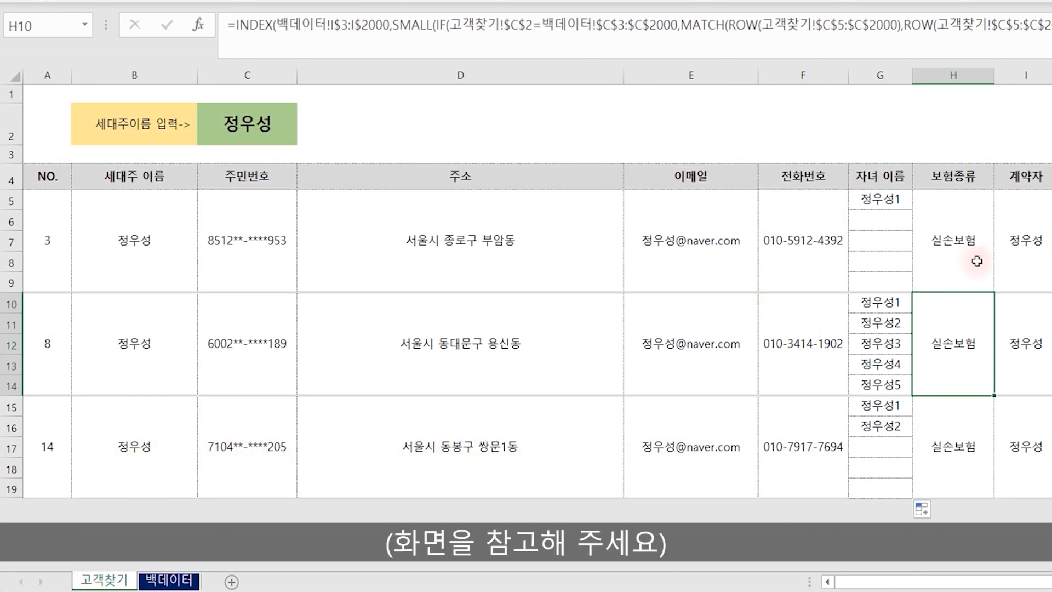
left_click(881, 345)
left_click(886, 426)
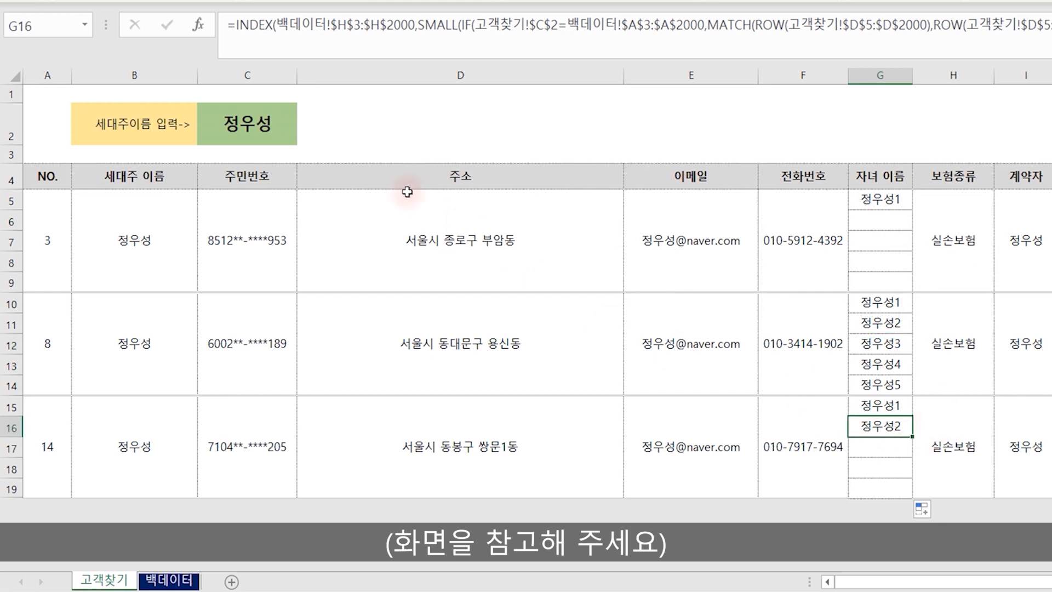
Choose a different householder name in C2 to test the lookup
left_click(228, 108)
left_click(305, 141)
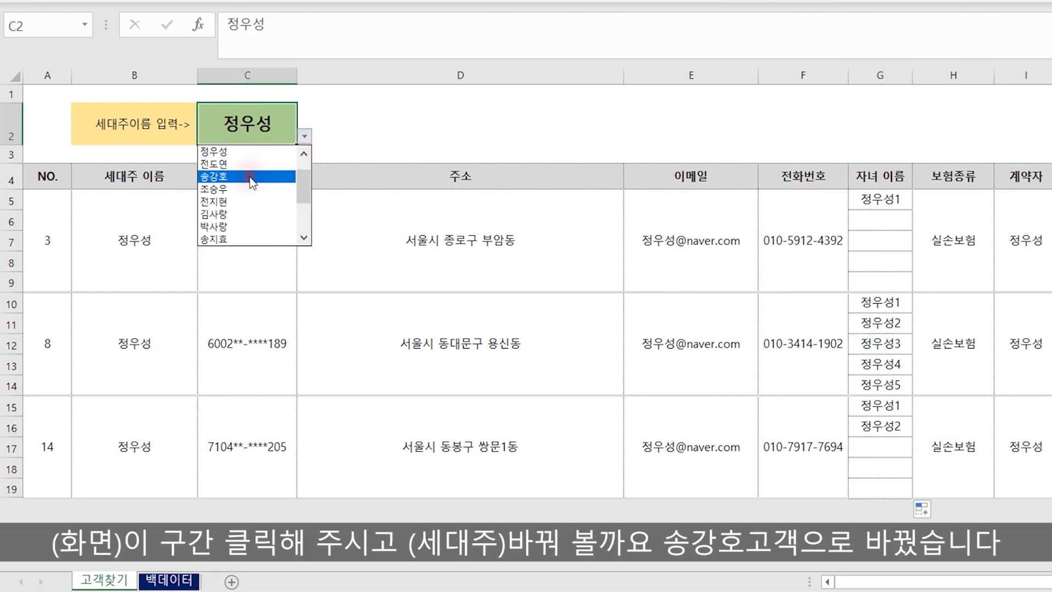
left_click(250, 173)
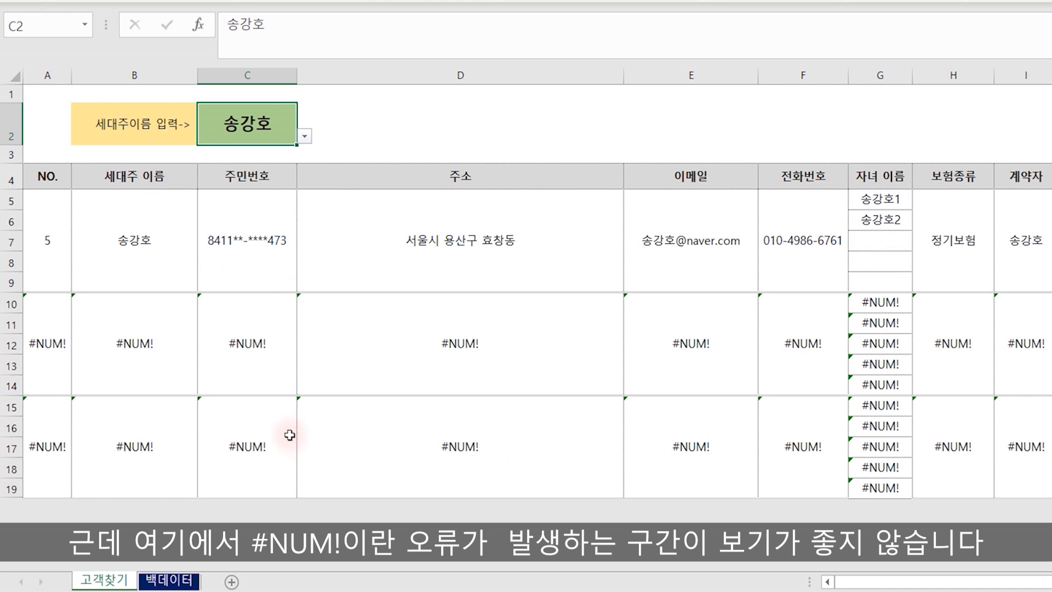
Wrap the A5 formula in IFERROR with "" as the error value and fill it across A5:F19
left_click(51, 208)
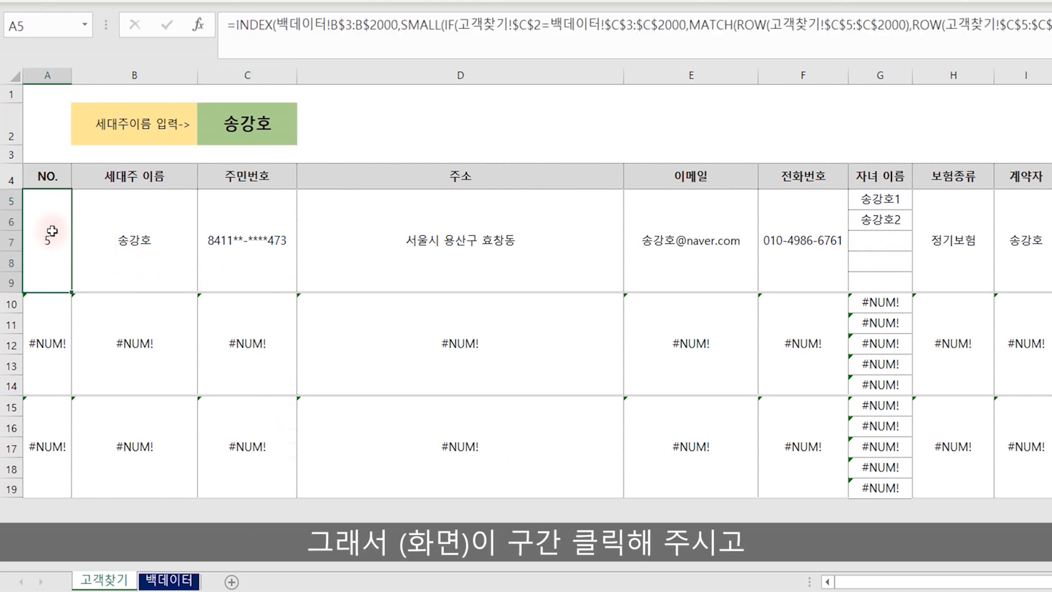
left_click(261, 32)
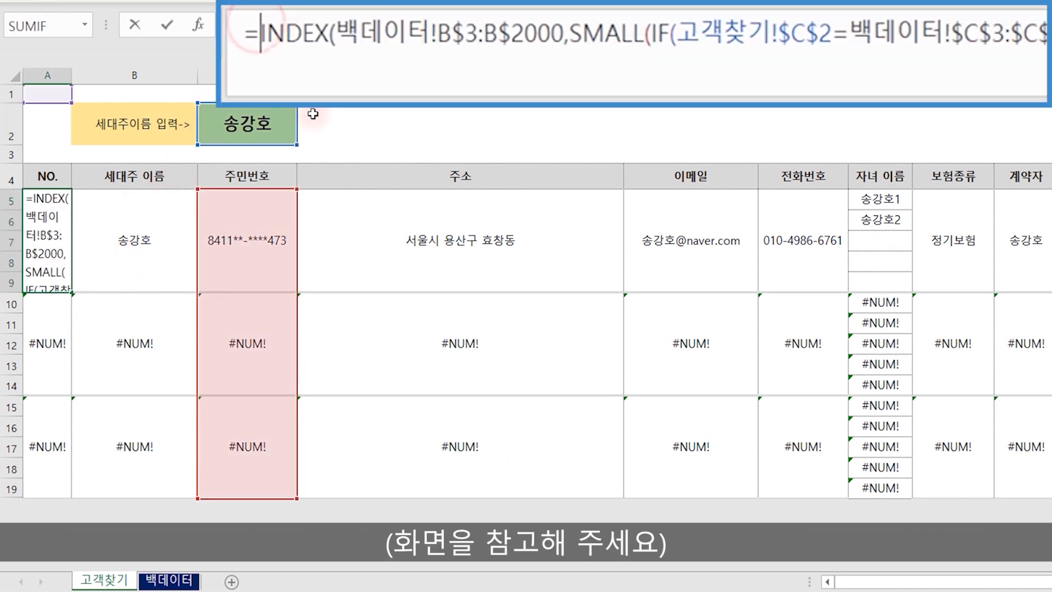
type("ifer")
key("Tab")
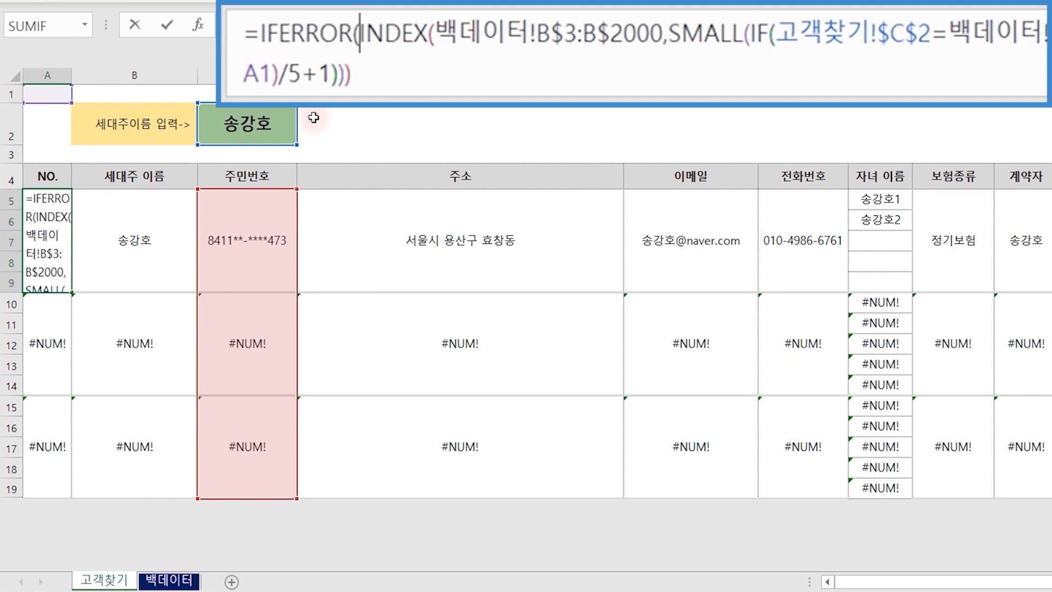
left_click(425, 72)
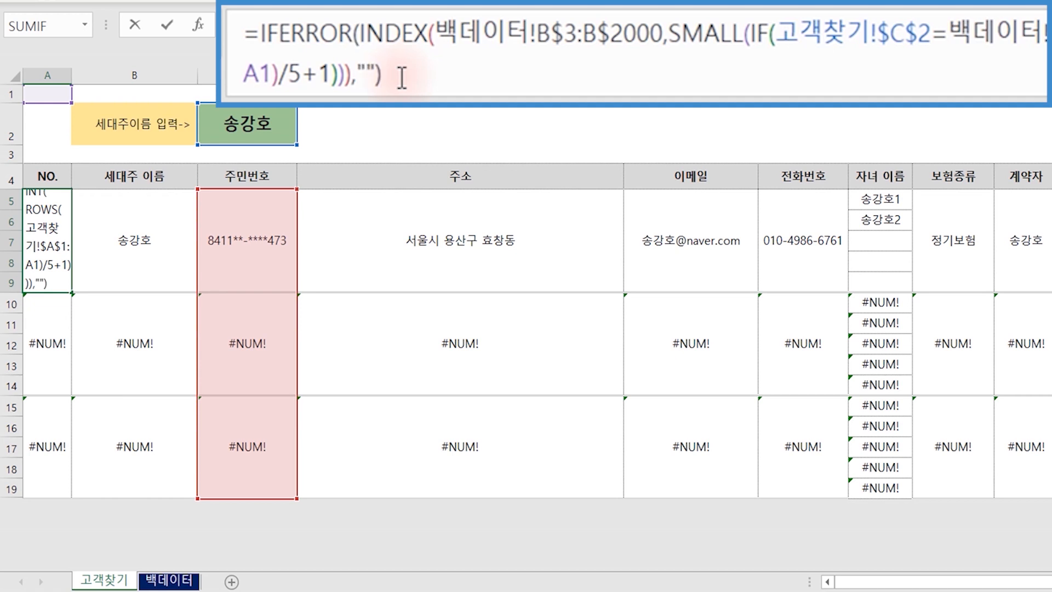
key("Return")
left_click(62, 286)
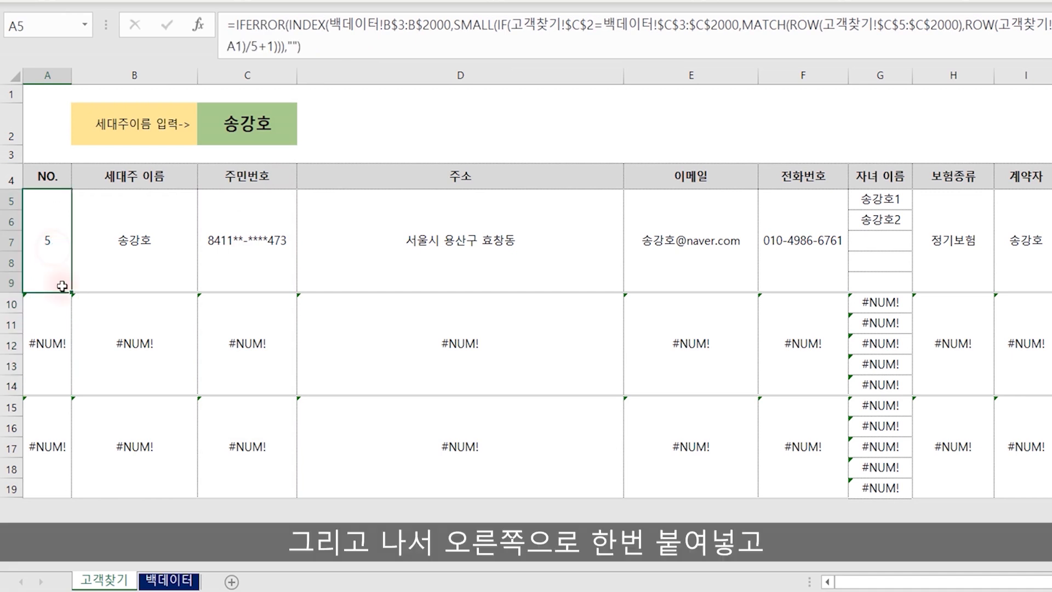
left_click_drag(68, 296, 849, 471)
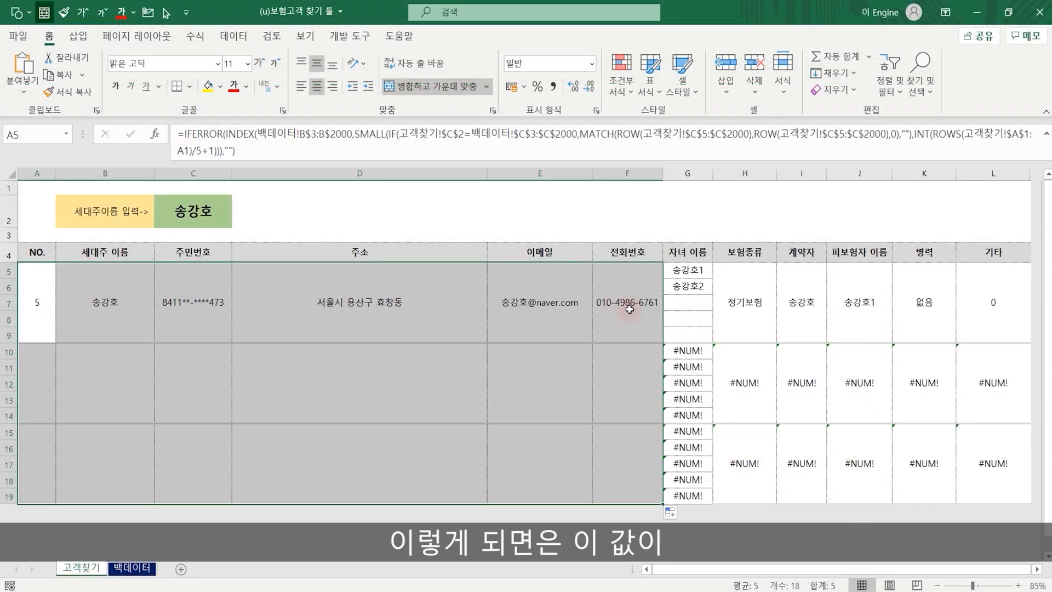
Copy the IFERROR formulas from F5:F19 into H5:H19 and fill them across to column L
left_click_drag(629, 310, 607, 447)
key("ctrl+c")
left_click(729, 310)
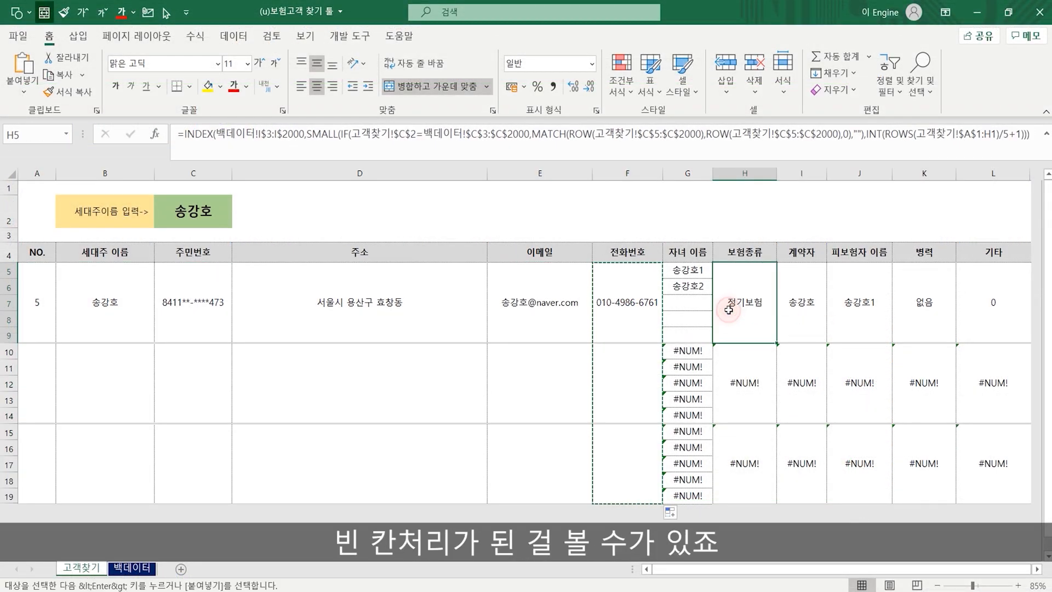
key("ctrl+v")
left_click(504, 346)
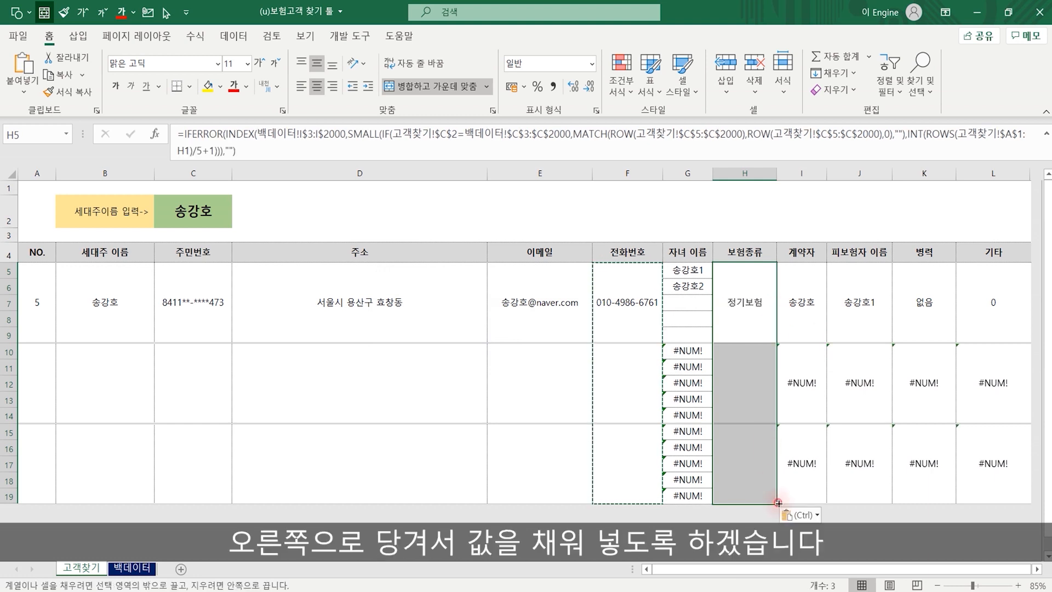
left_click_drag(778, 502, 1013, 502)
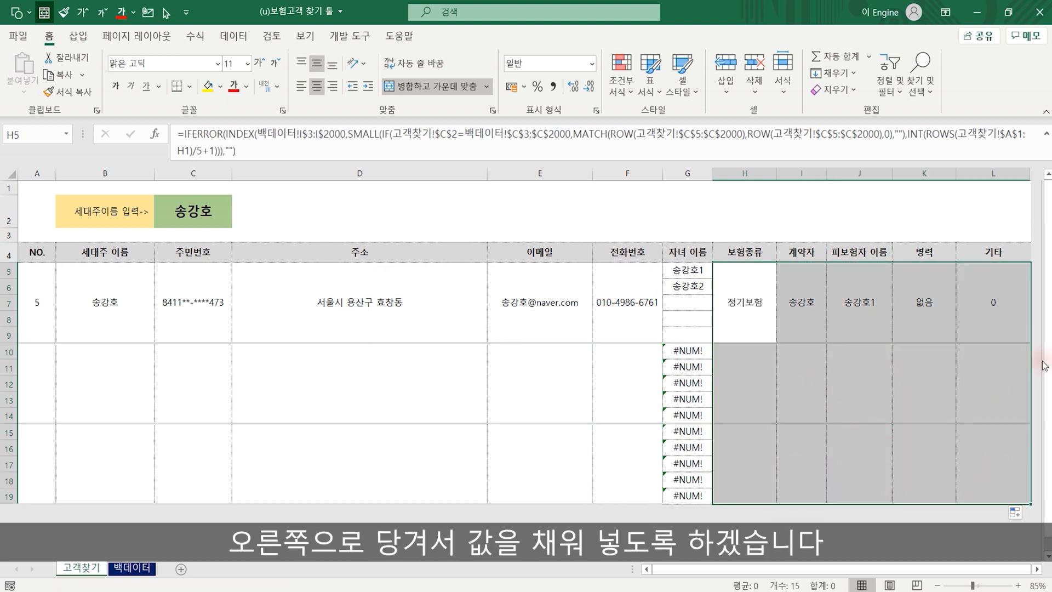
left_click(308, 390)
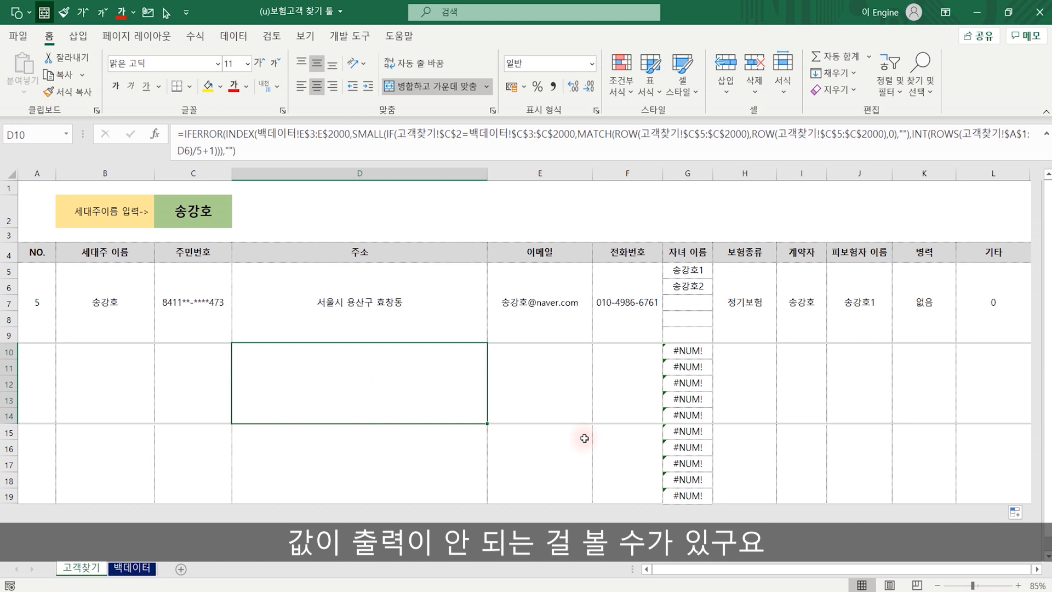
Wrap the G5 자녀 이름 formula in IFERROR with "" as the error value
left_click(692, 269)
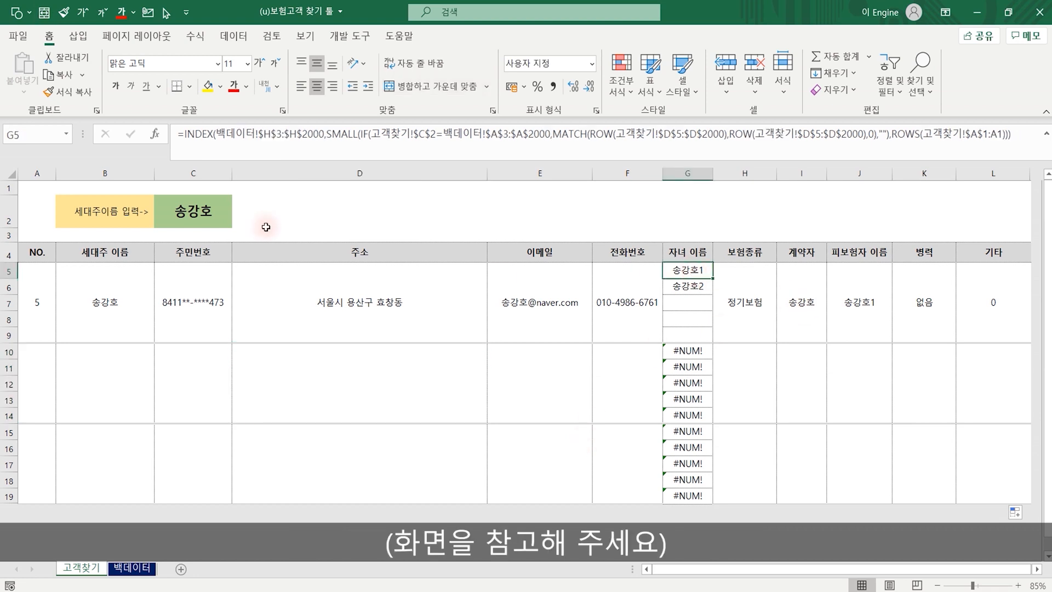
left_click(189, 134)
type("ifer")
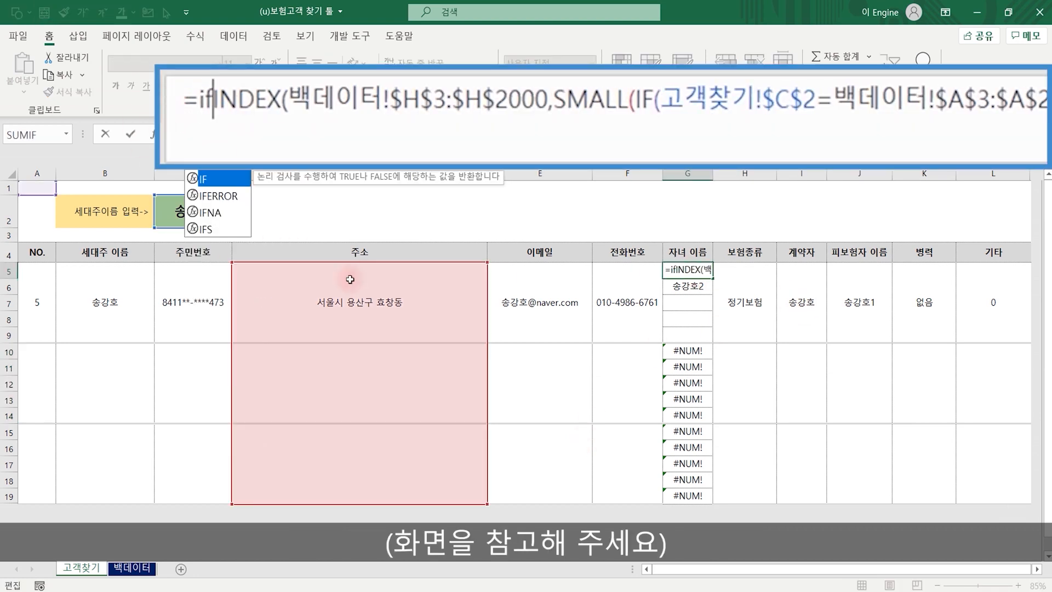
key("Tab")
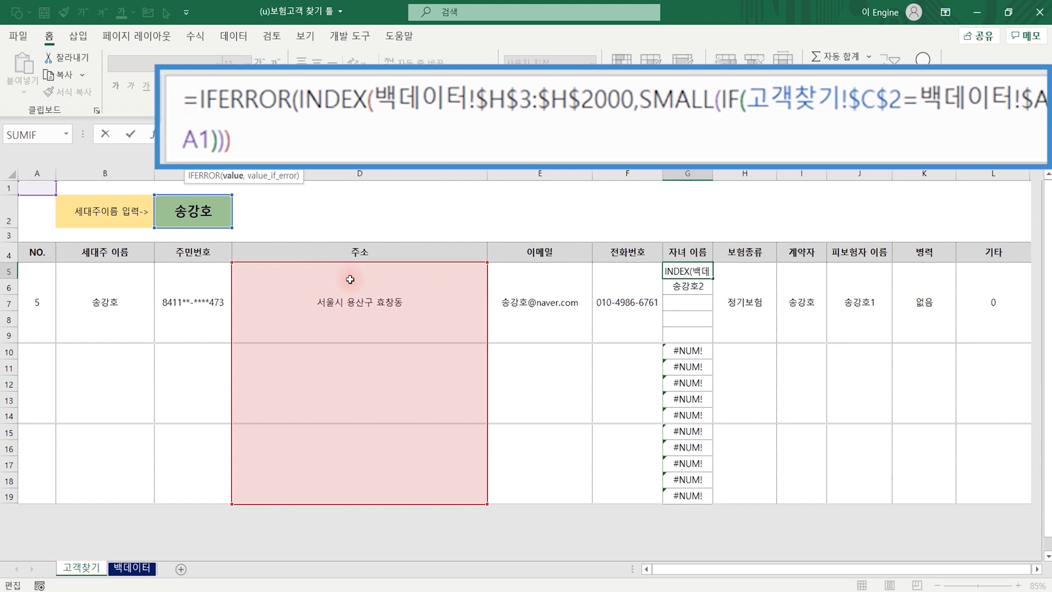
left_click(333, 131)
type(",")
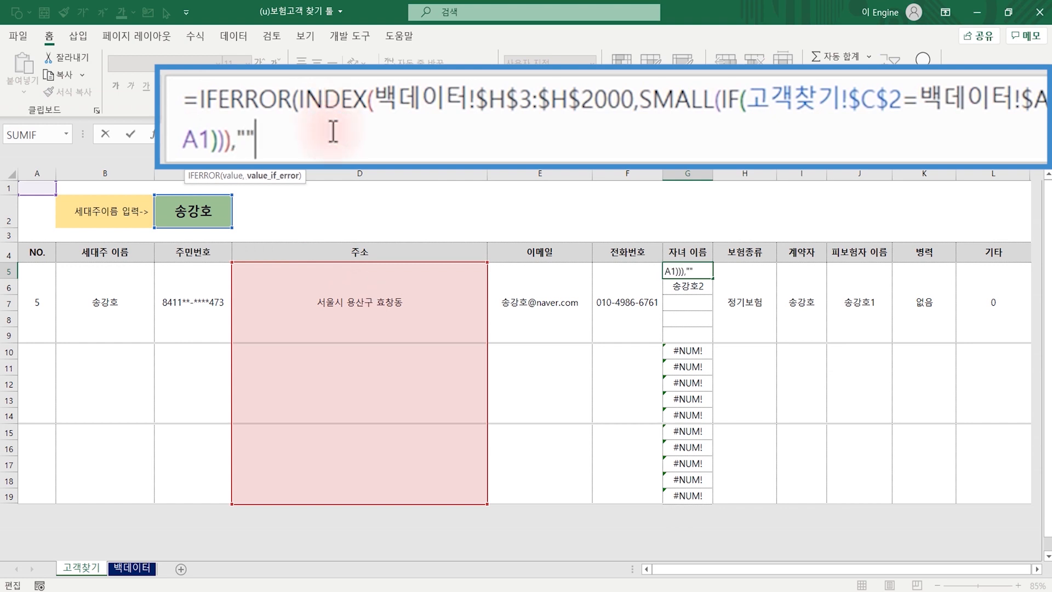
type("\"\")")
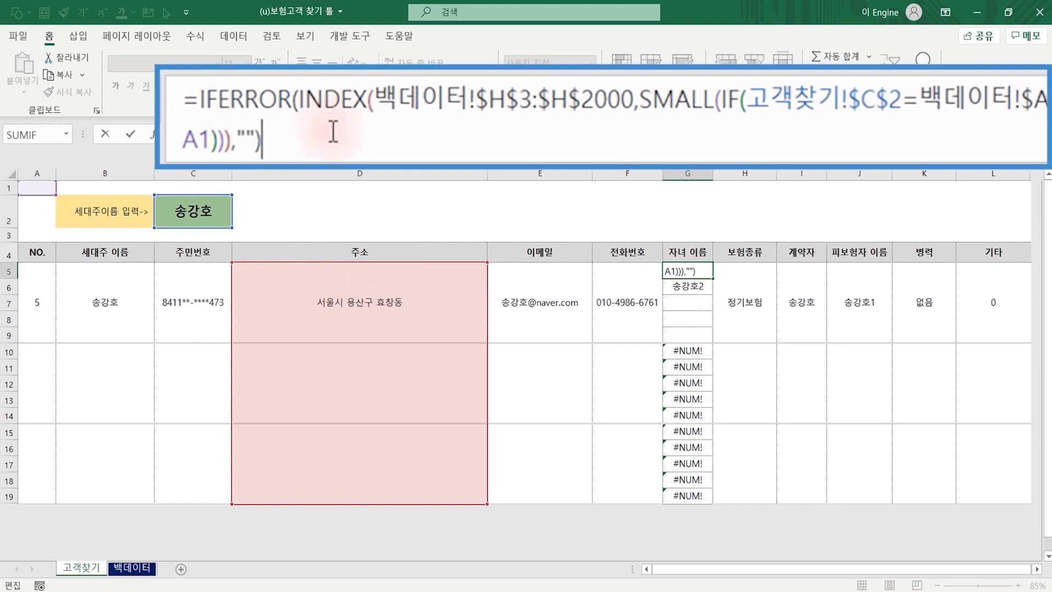
key("ctrl+Return")
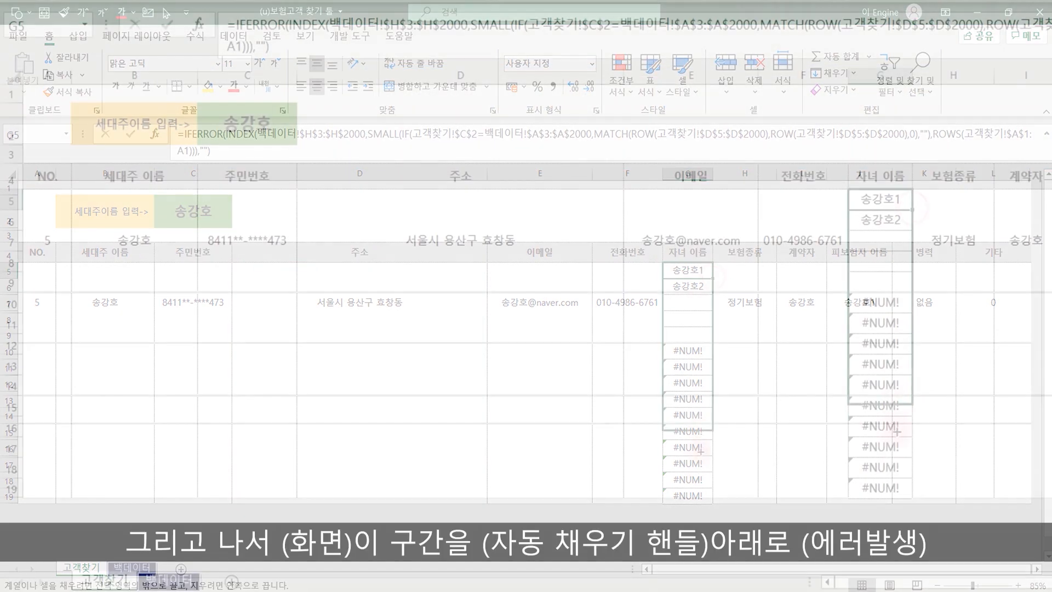
Fill the IFERROR formula from G5 down to G19 without formatting
left_click_drag(715, 278, 714, 500)
left_click(321, 329)
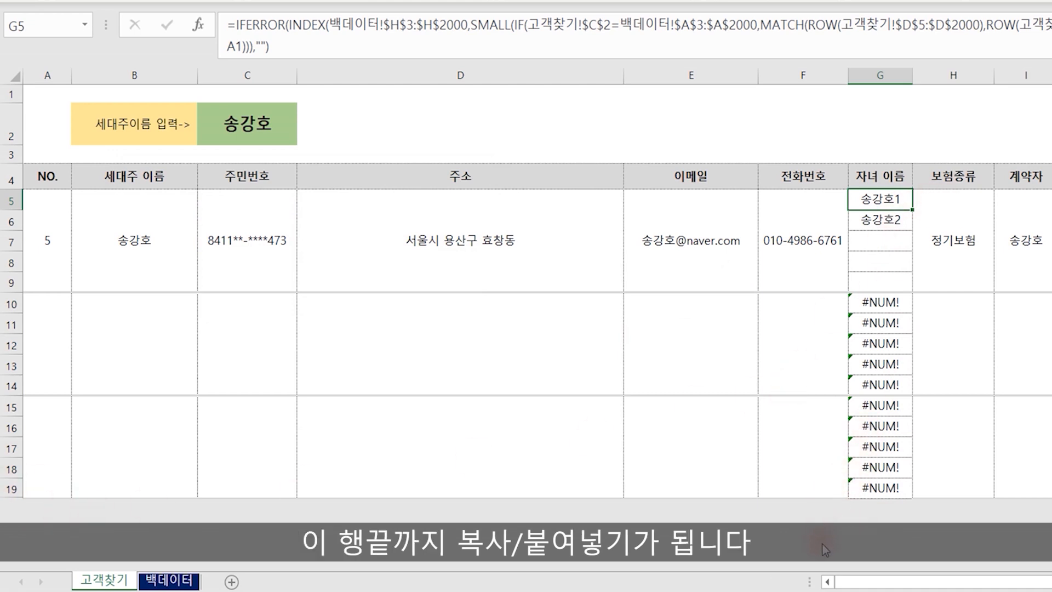
left_click_drag(899, 204, 892, 488)
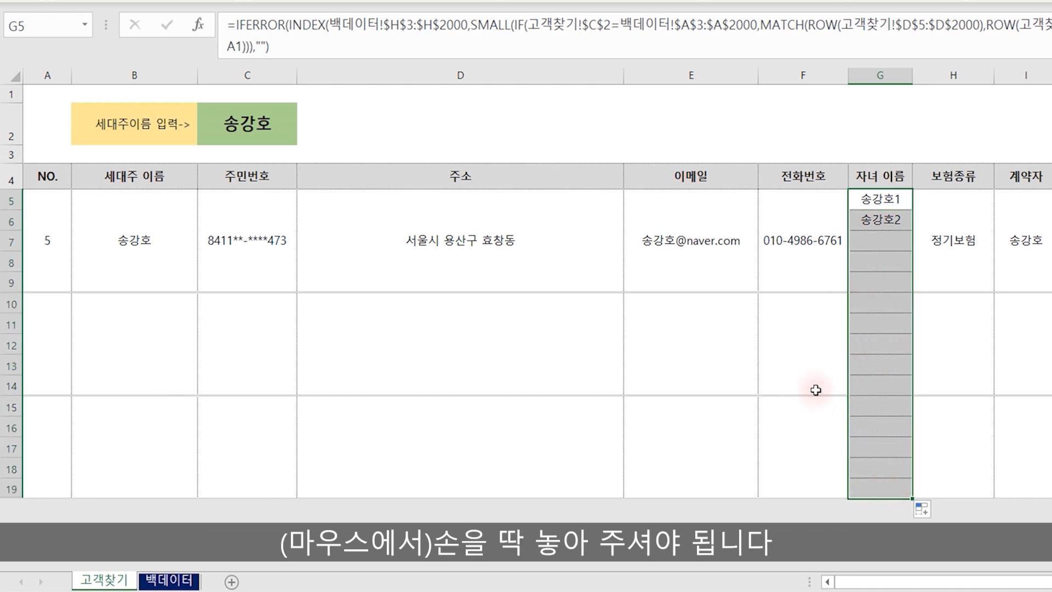
left_click(923, 509)
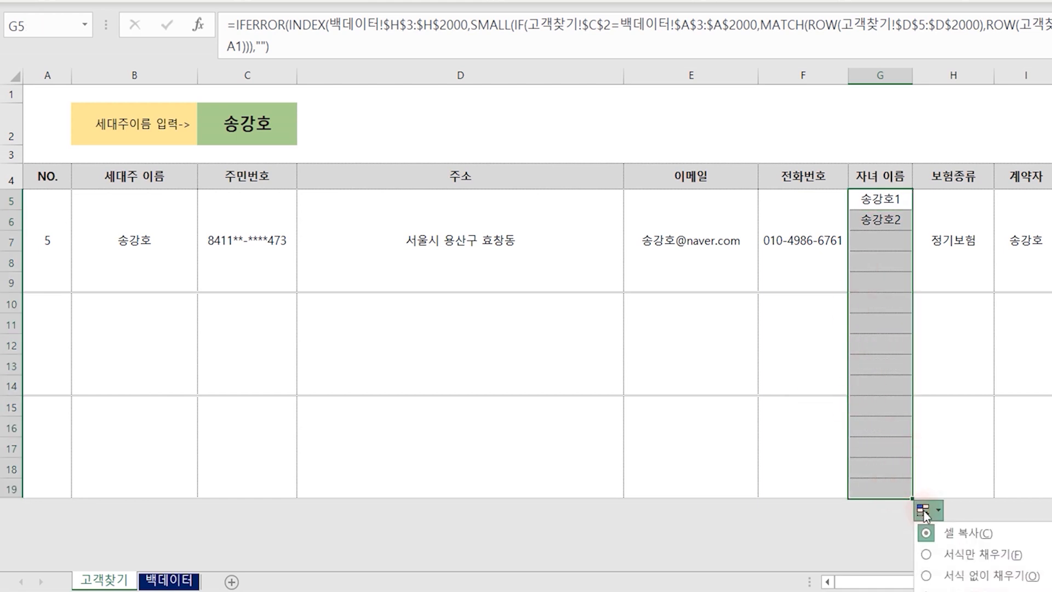
left_click(966, 580)
left_click(965, 353)
left_click(778, 346)
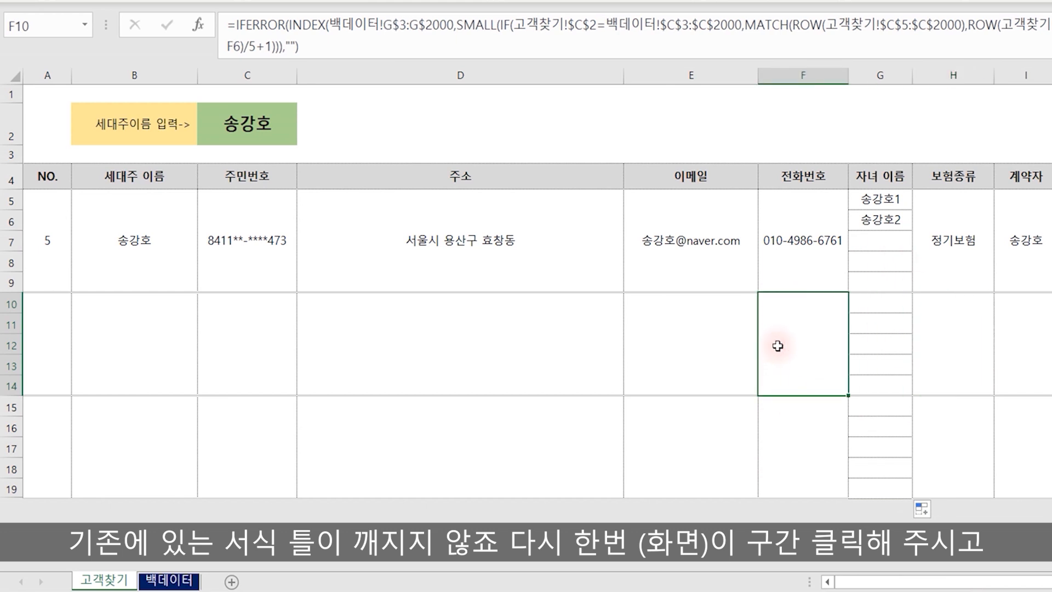
Test the finished lookup by switching C2 through three other householder names in turn
left_click(251, 135)
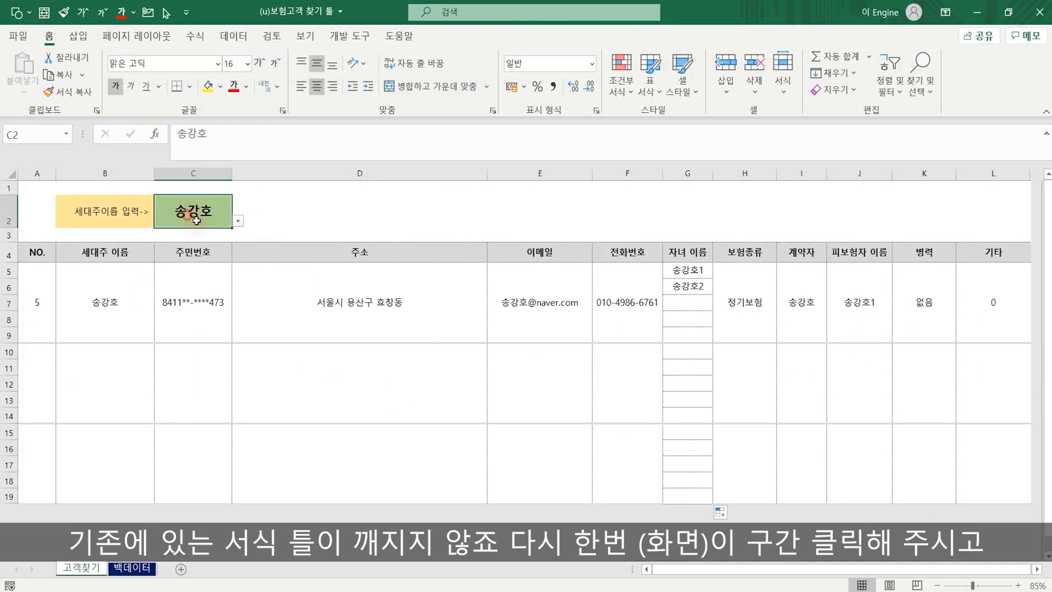
left_click(238, 220)
left_click(198, 247)
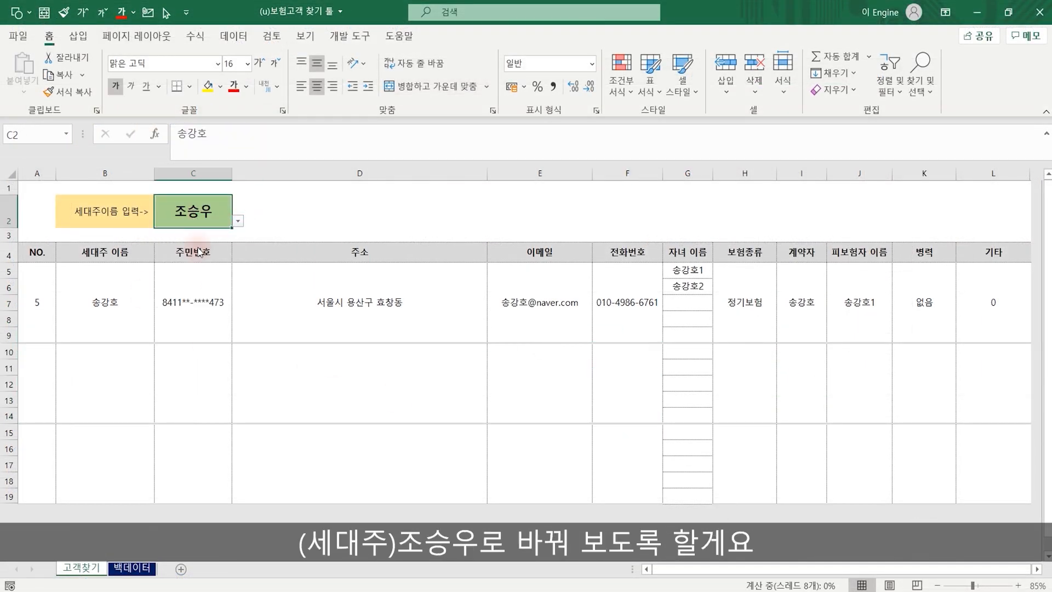
left_click(238, 221)
left_click(186, 243)
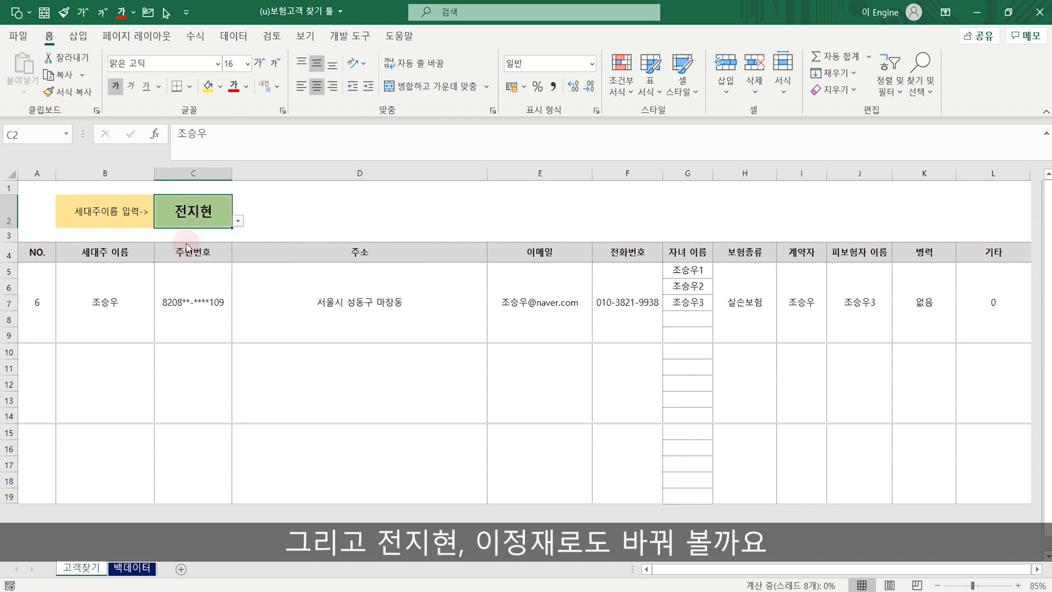
left_click(238, 221)
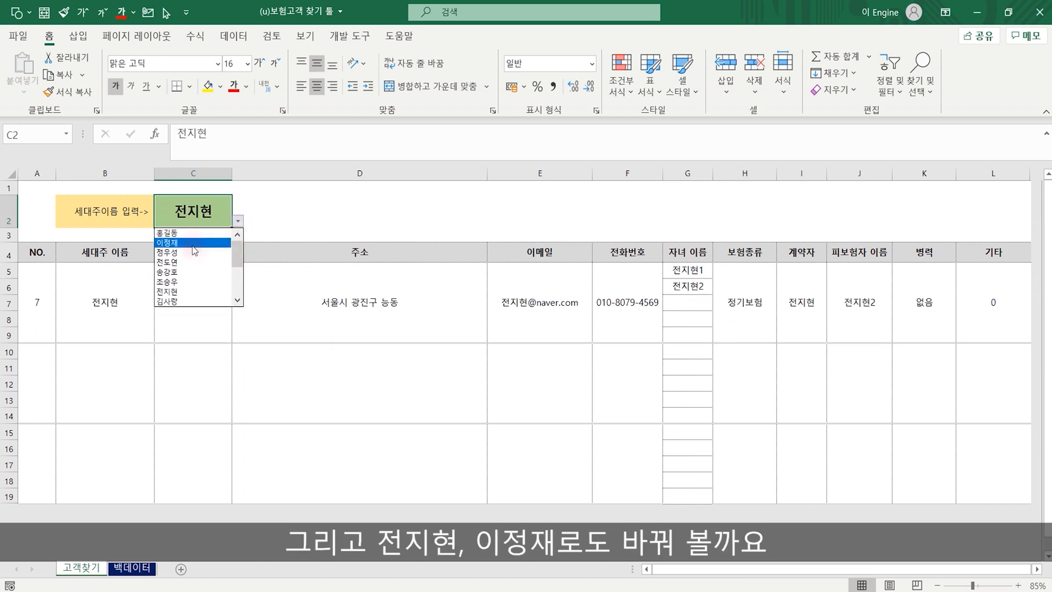
left_click(190, 242)
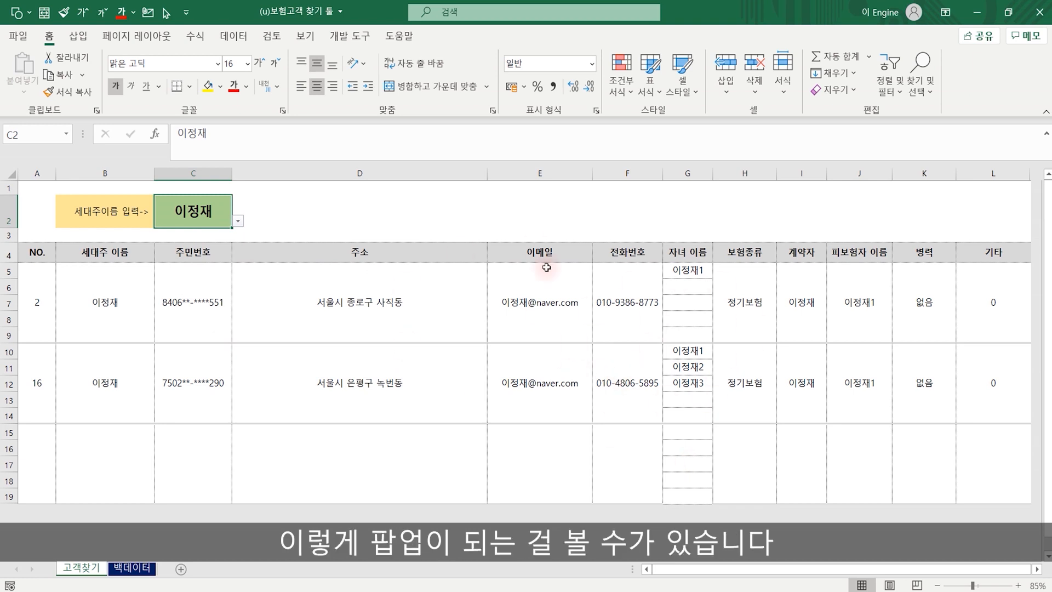
left_click(369, 219)
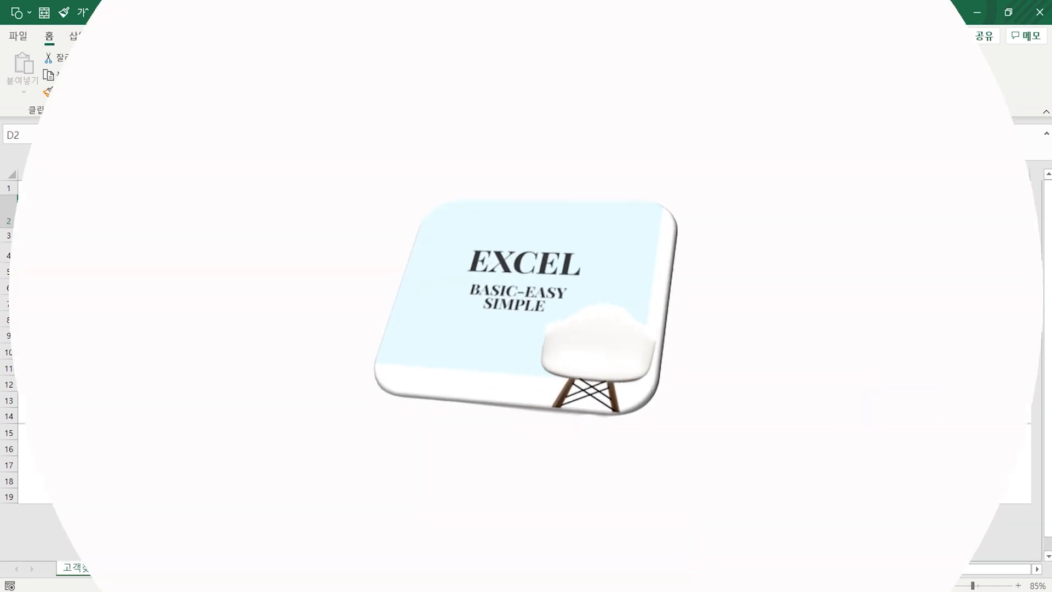